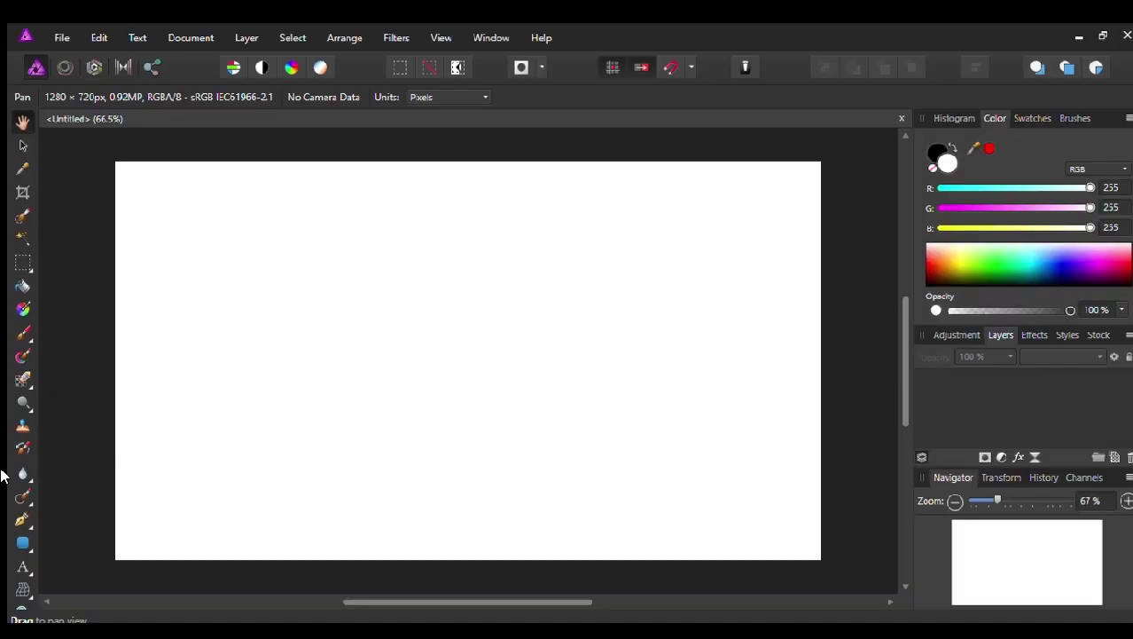
# Step: Pick the Pen tool to draw a freeform curved outline on the blank 1280 × 720 canvas
pyautogui.click(22, 521)
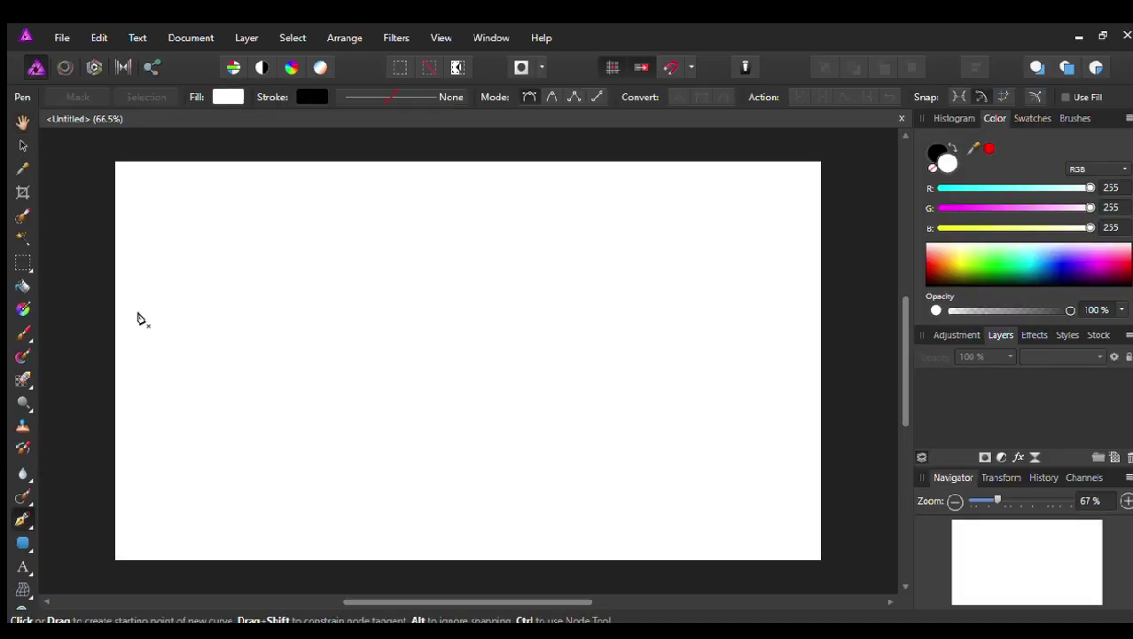
# Step: Draw a closed wavy mountain outline across the upper canvas
pyautogui.moveTo(367, 280); pyautogui.dragTo(407, 254)
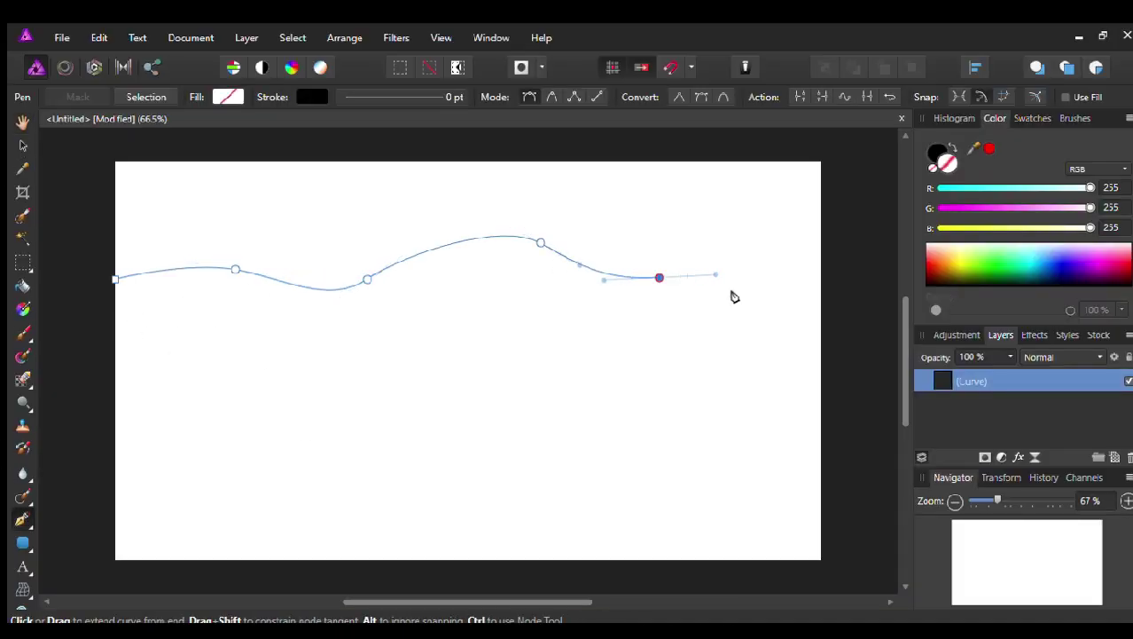
pyautogui.click(80, 397)
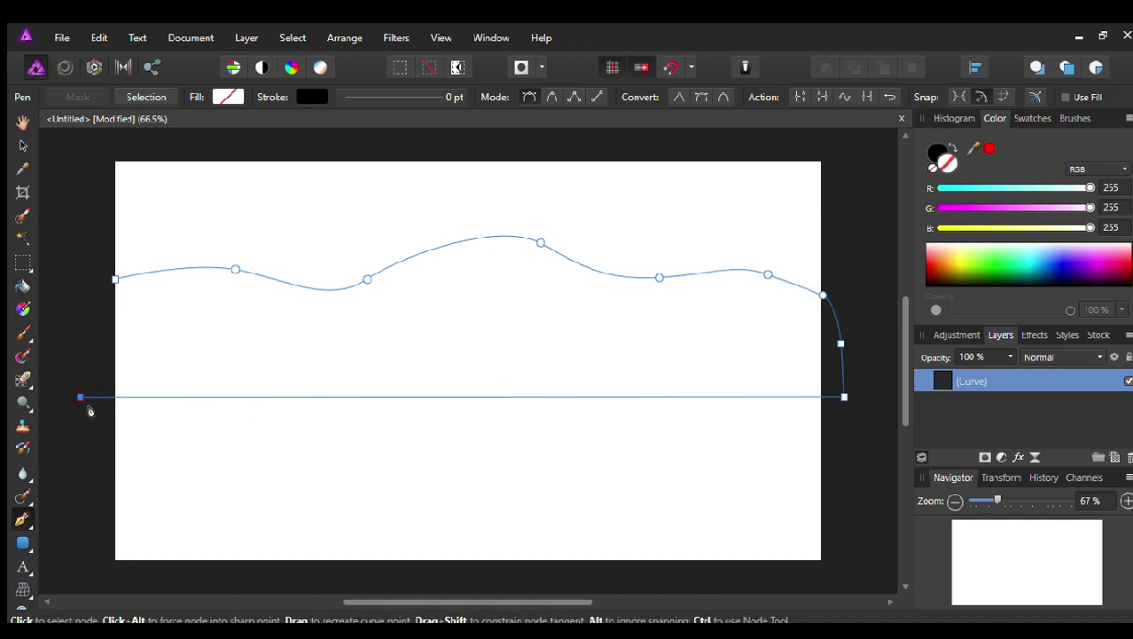
pyautogui.click(131, 301)
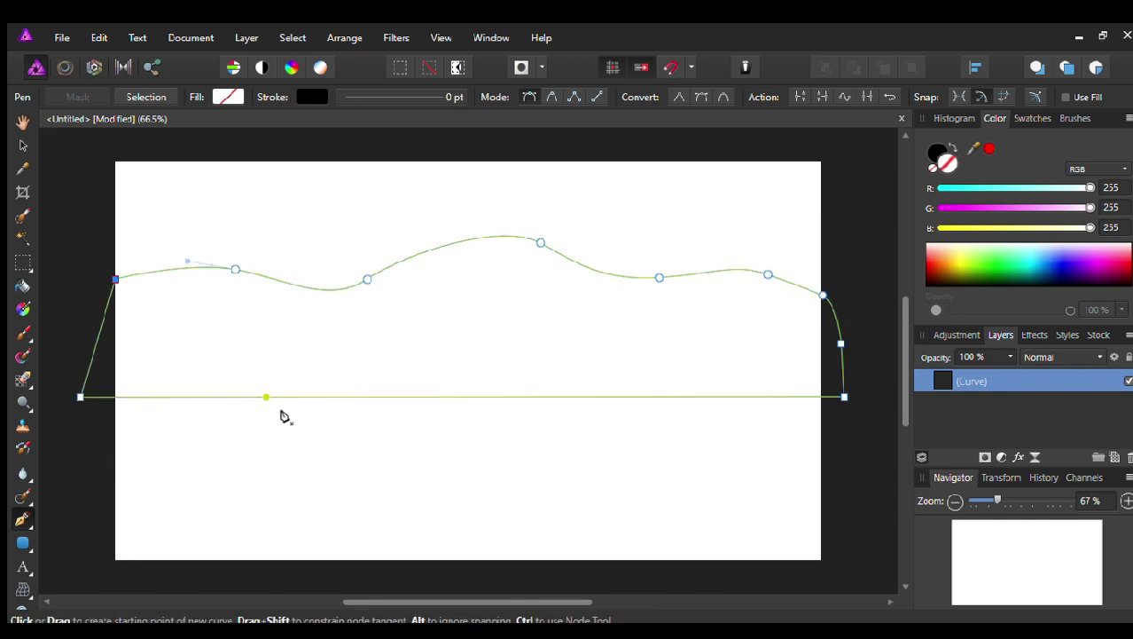
# Step: Nudge the mountain up, fill it lavender, and move a copy below it
pyautogui.press('v')
pyautogui.moveTo(368, 378); pyautogui.dragTo(368, 356)
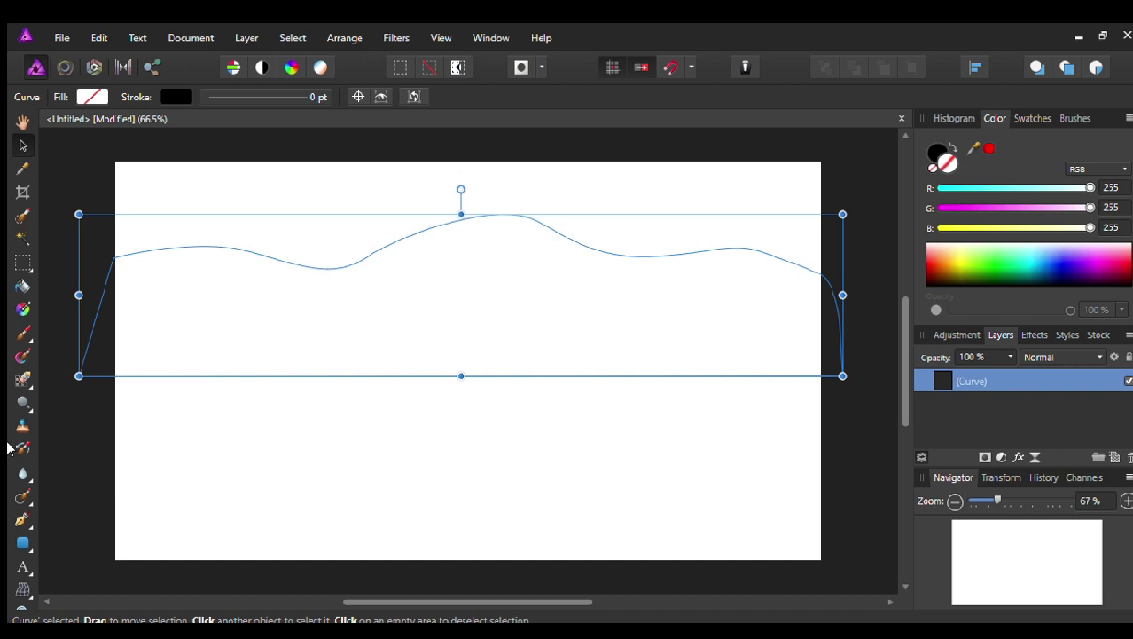
pyautogui.click(16, 285)
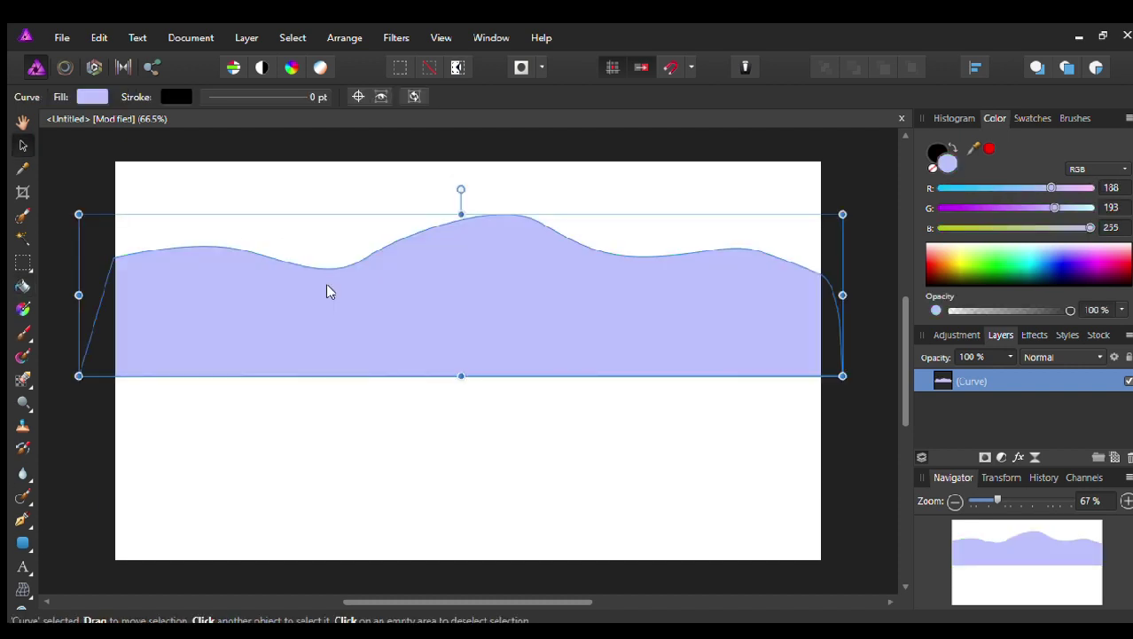
pyautogui.moveTo(344, 281)
pyautogui.mouseDown()
pyautogui.moveTo(350, 352)
pyautogui.moveTo(351, 342)
pyautogui.mouseUp()
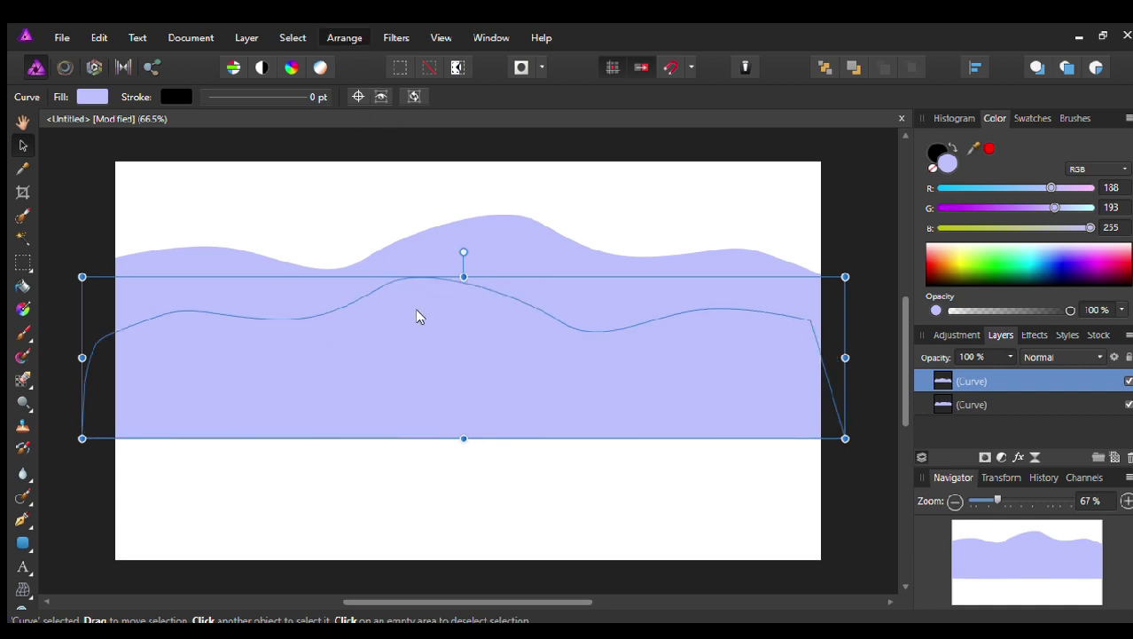
# Step: Add a linear gradient darkening toward the base and place a flipped copy below as a reflection
pyautogui.moveTo(445, 371)
pyautogui.mouseDown()
pyautogui.moveTo(466, 453)
pyautogui.moveTo(461, 531)
pyautogui.moveTo(460, 470)
pyautogui.mouseUp()
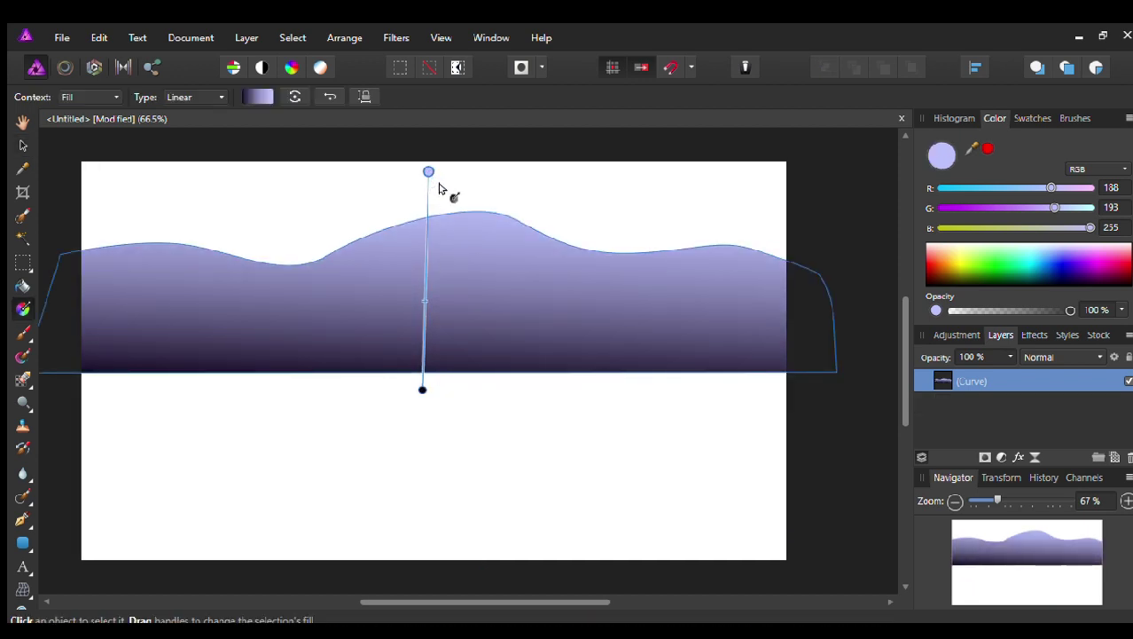
pyautogui.moveTo(429, 171); pyautogui.dragTo(426, 126)
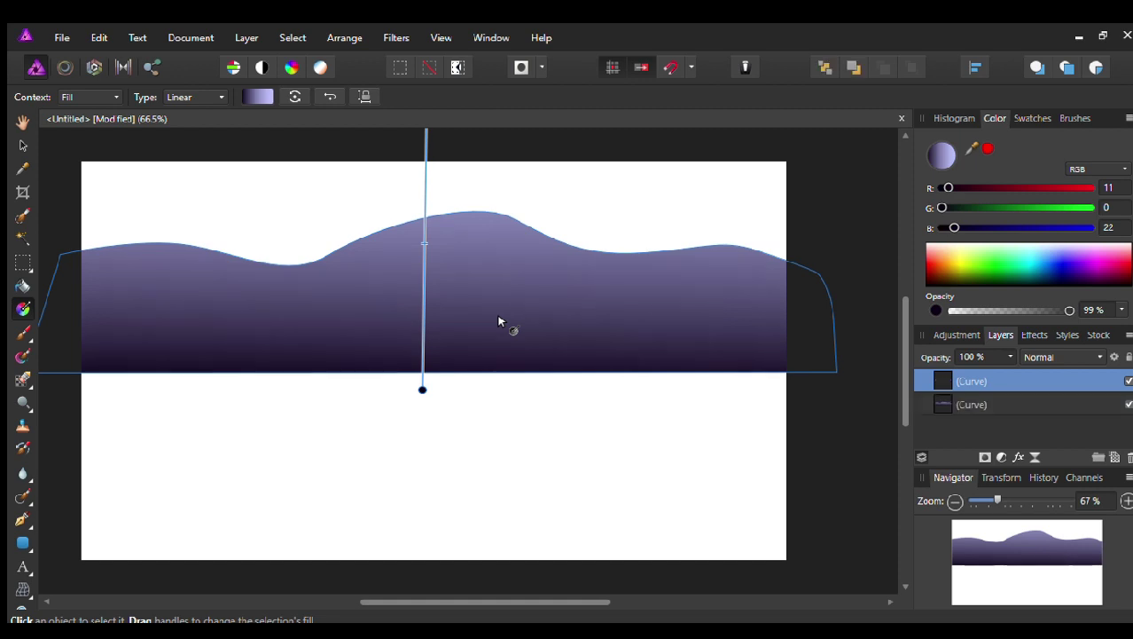
pyautogui.press('v')
pyautogui.moveTo(360, 357); pyautogui.dragTo(370, 432)
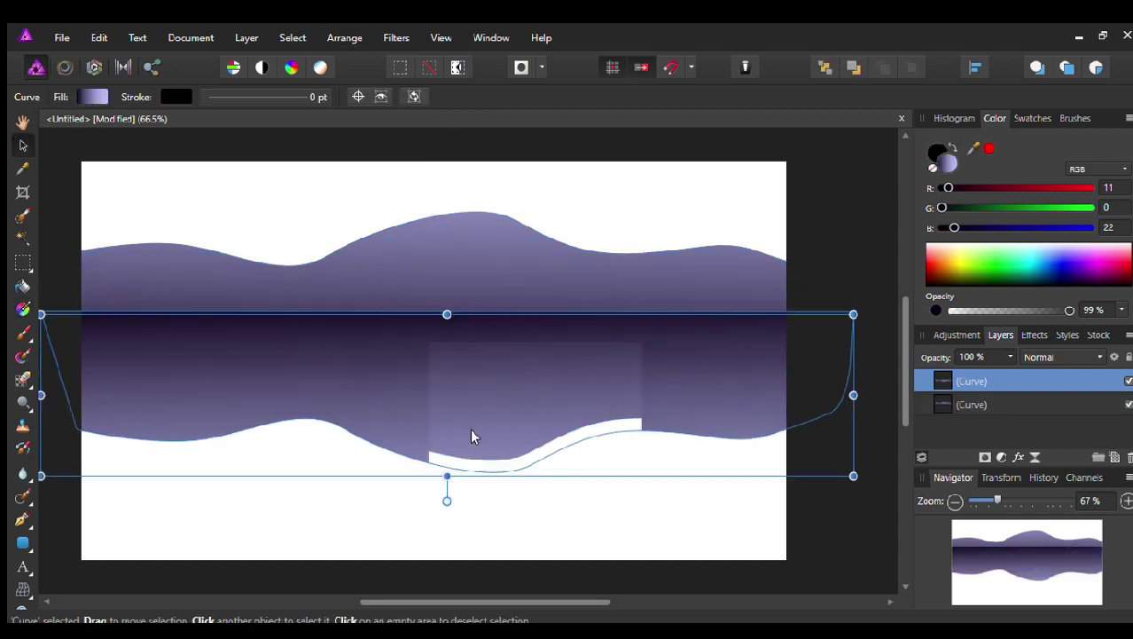
pyautogui.moveTo(395, 333); pyautogui.dragTo(475, 473)
# Step: Give the mountains and their reflection a teal-to-dark-navy gradient
pyautogui.click(400, 324)
pyautogui.click(1041, 253)
pyautogui.hotkey('ctrl', 'z')
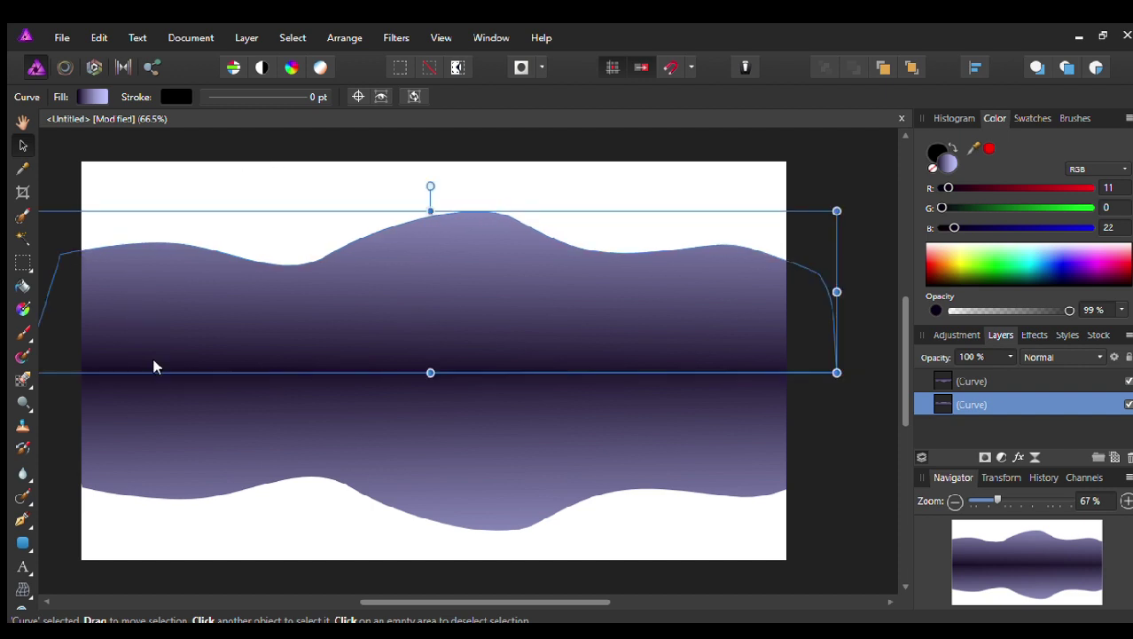
pyautogui.click(474, 516)
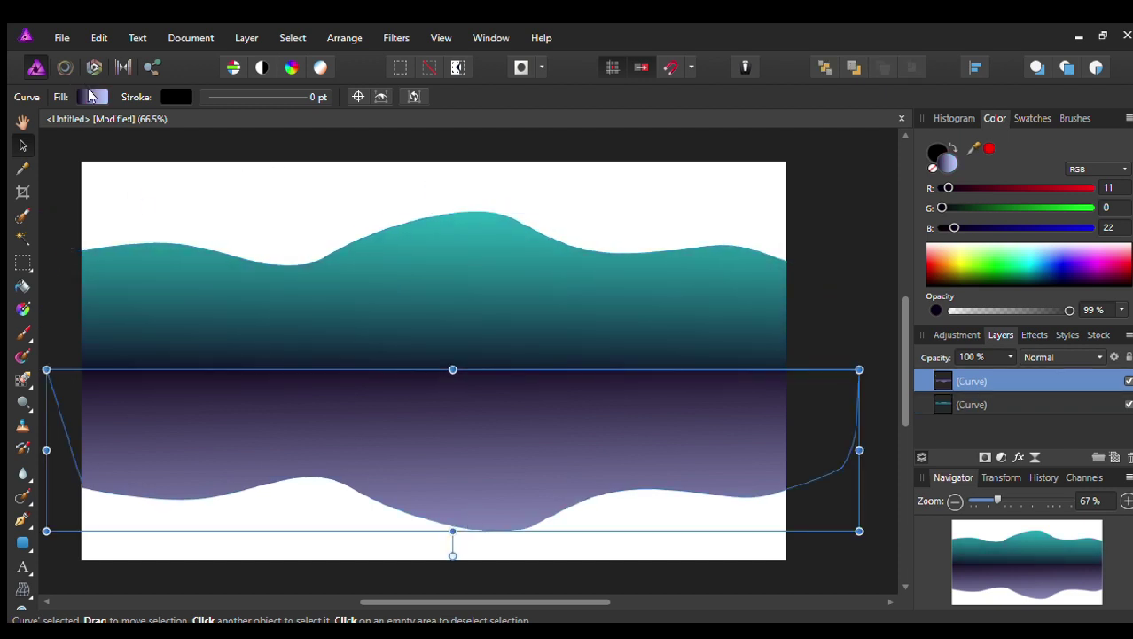
pyautogui.hotkey('ctrl', 'shift', 'v')
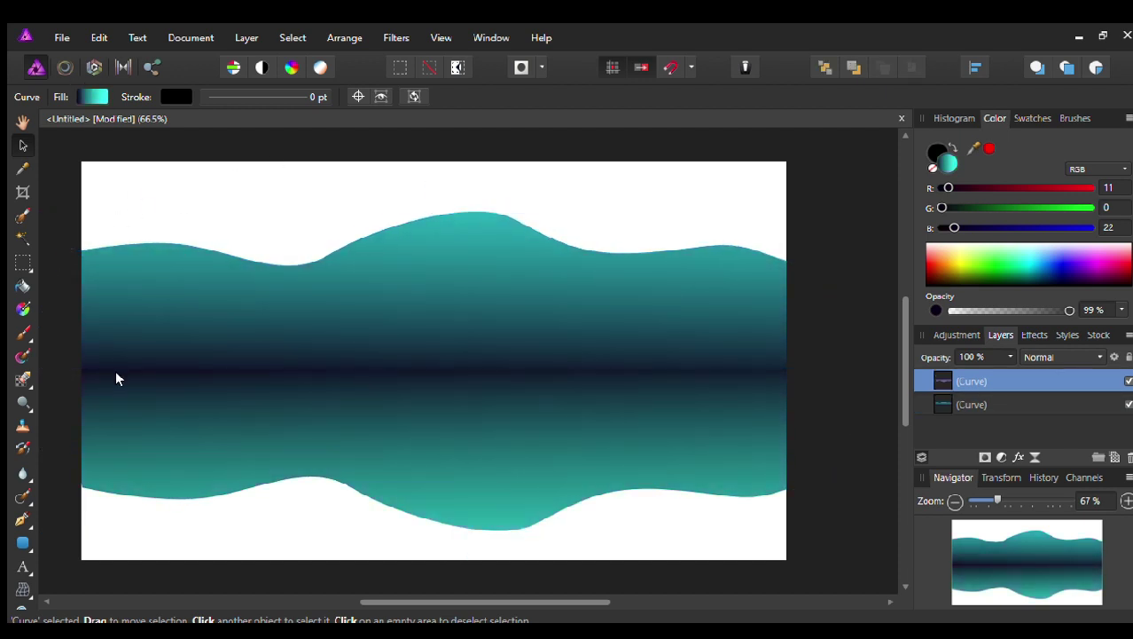
pyautogui.click(627, 545)
pyautogui.click(492, 233)
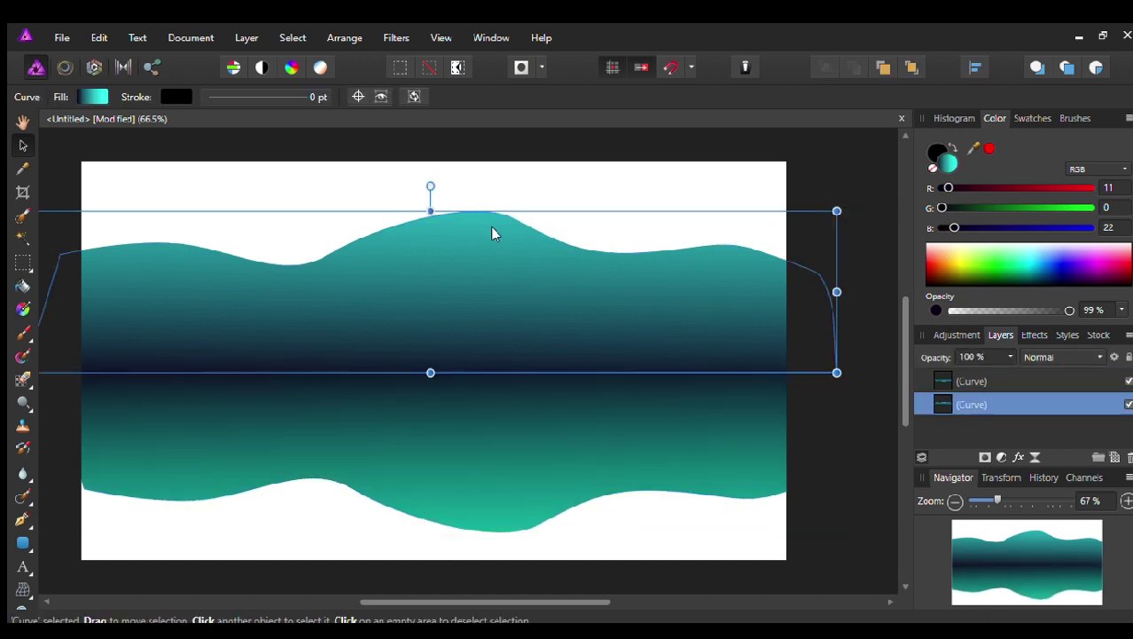
# Step: Reshape the ridge nodes into sharper peaks with a smoothly curved valley
pyautogui.click(22, 521)
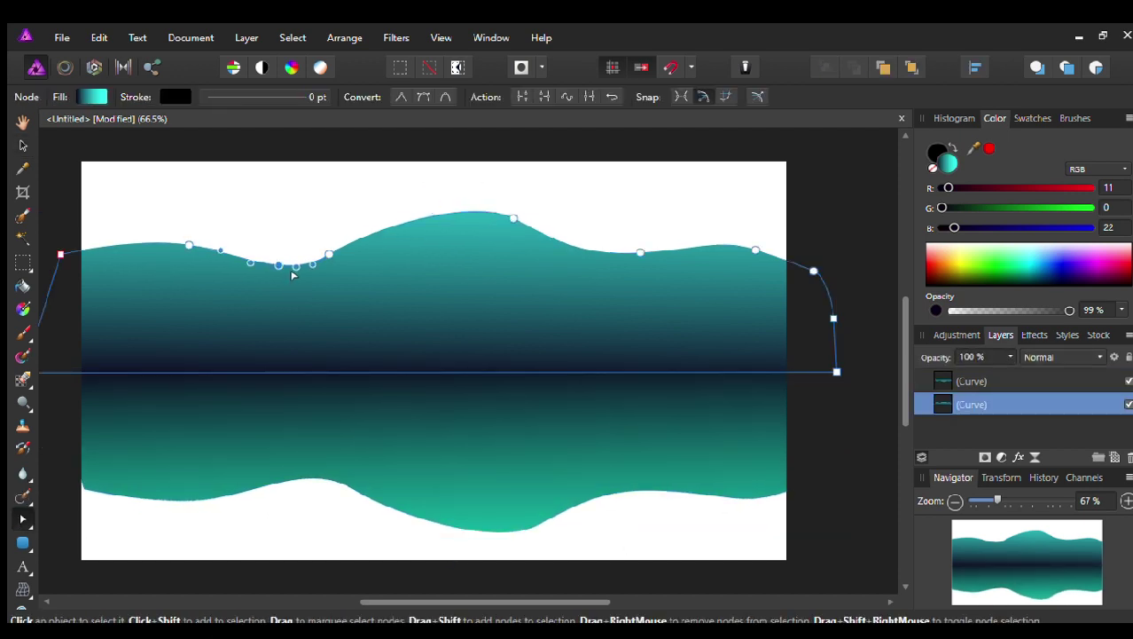
pyautogui.moveTo(475, 232)
pyautogui.mouseDown()
pyautogui.moveTo(481, 245)
pyautogui.moveTo(560, 229)
pyautogui.mouseUp()
pyautogui.moveTo(640, 252); pyautogui.dragTo(656, 218)
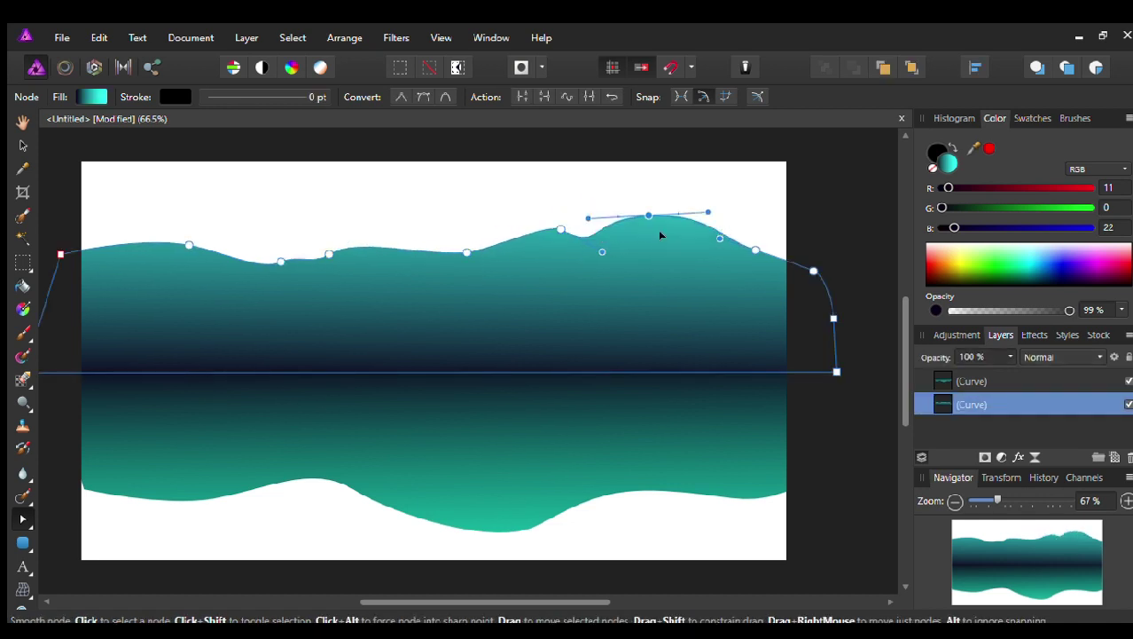
pyautogui.moveTo(657, 219); pyautogui.dragTo(646, 209)
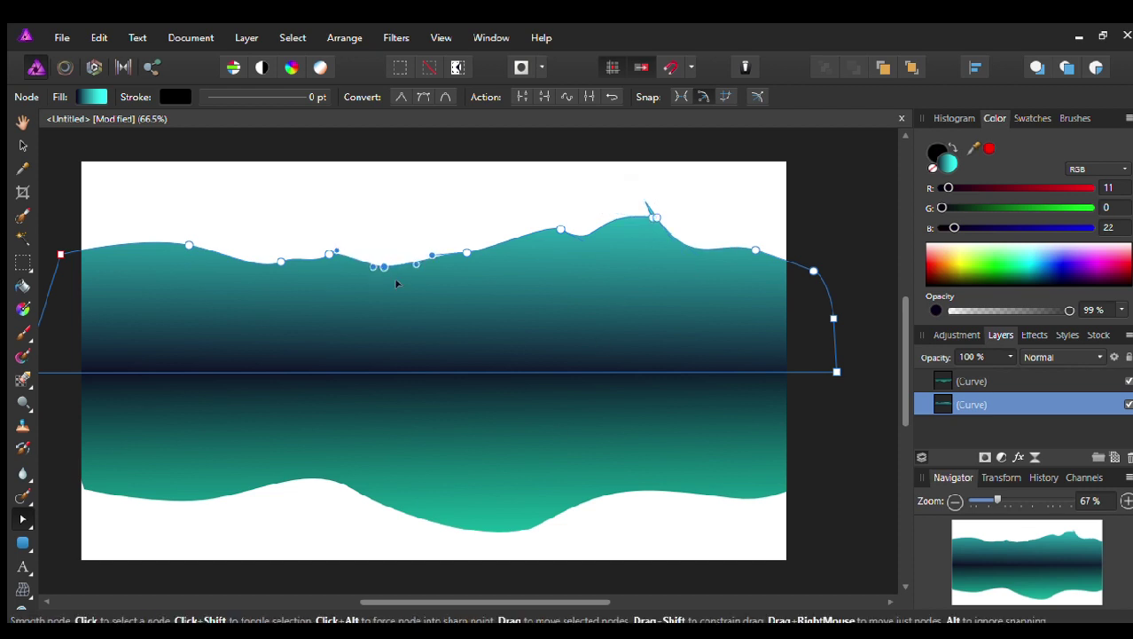
pyautogui.moveTo(395, 257); pyautogui.dragTo(380, 299)
pyautogui.moveTo(101, 190); pyautogui.dragTo(627, 317)
pyautogui.click(401, 97)
pyautogui.moveTo(478, 255); pyautogui.dragTo(525, 281)
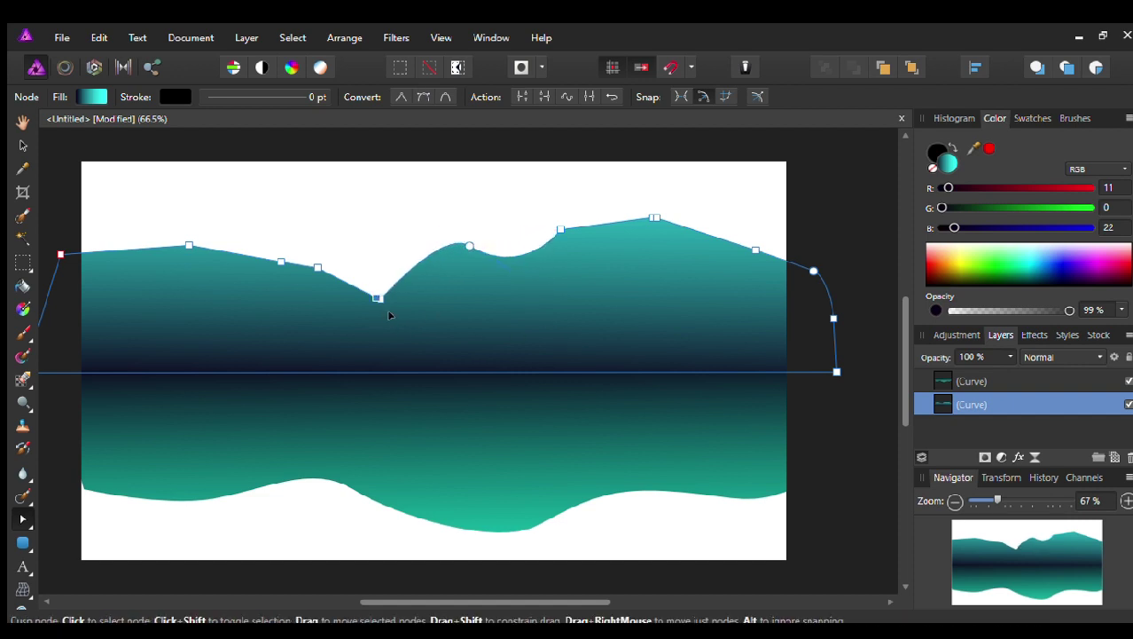
pyautogui.moveTo(380, 299); pyautogui.dragTo(408, 289)
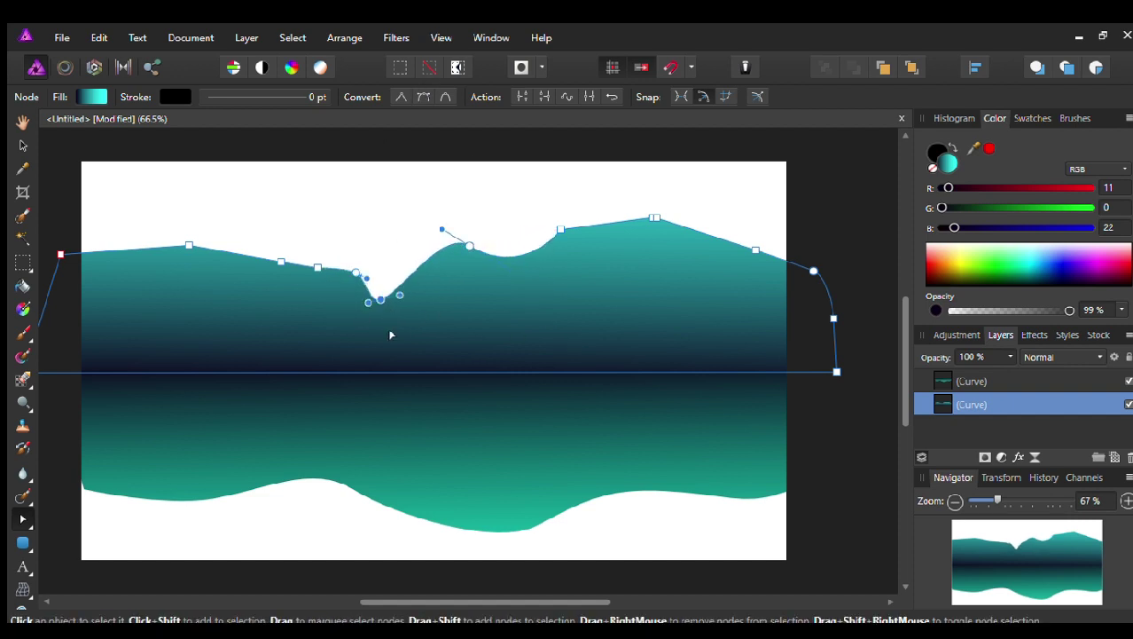
# Step: Delete the old reflection and move a duplicate of the reshaped ridge down
pyautogui.click(496, 482)
pyautogui.press('Delete')
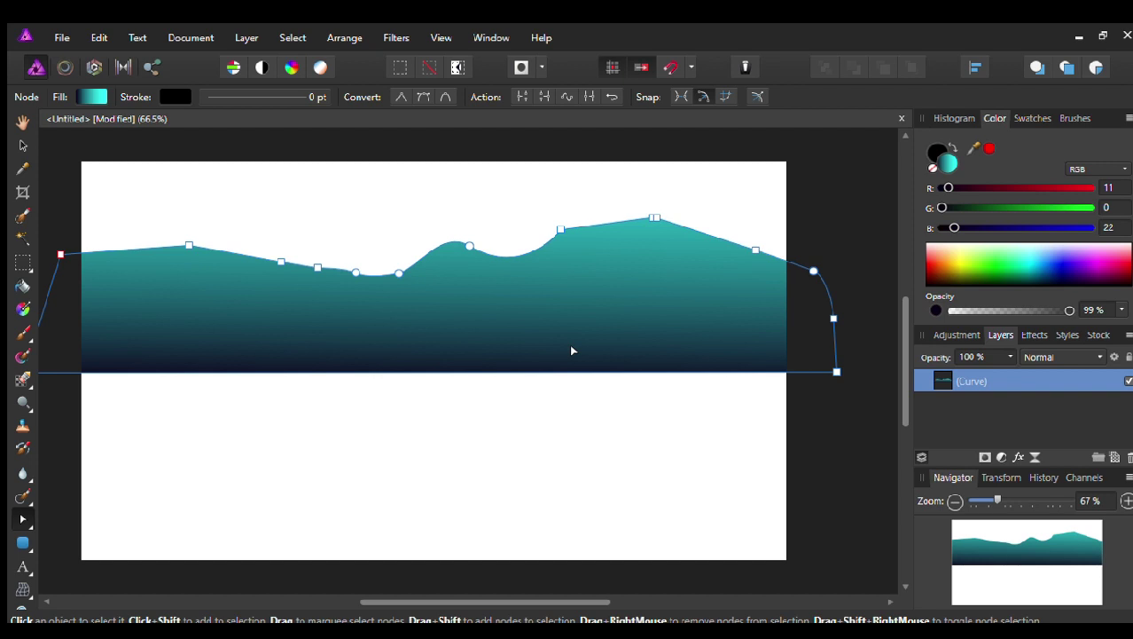
pyautogui.press('v')
pyautogui.moveTo(481, 346); pyautogui.dragTo(502, 439)
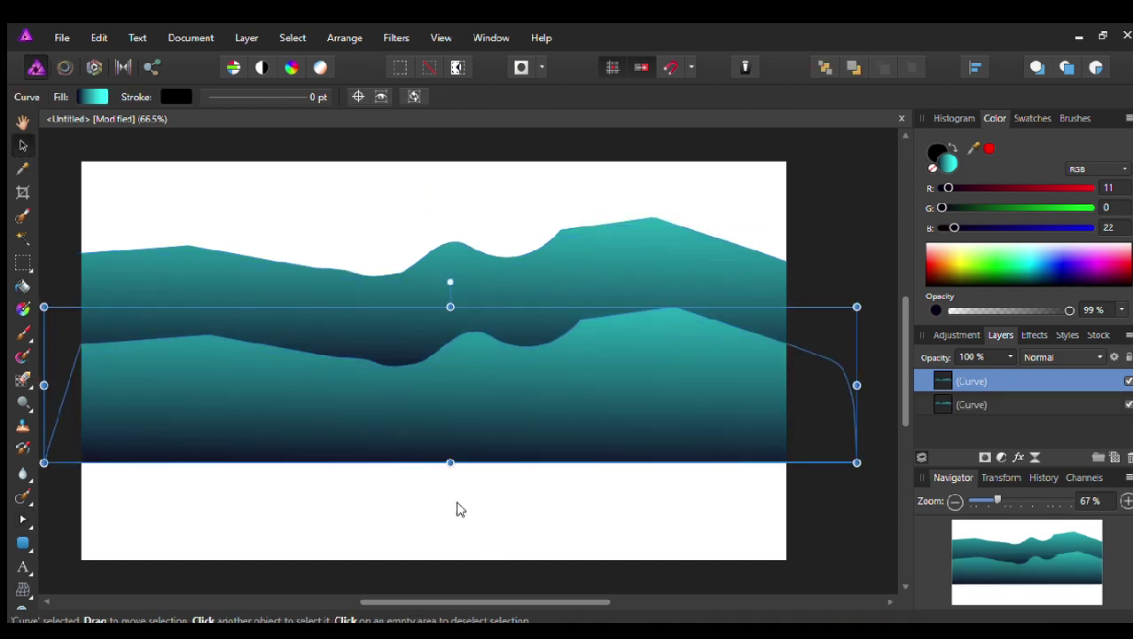
# Step: Flip the copy vertically into a reflection and stretch the mountains taller
pyautogui.hotkey('ctrl', 'shift', 'v')
pyautogui.moveTo(511, 398); pyautogui.dragTo(536, 455)
pyautogui.click(443, 293)
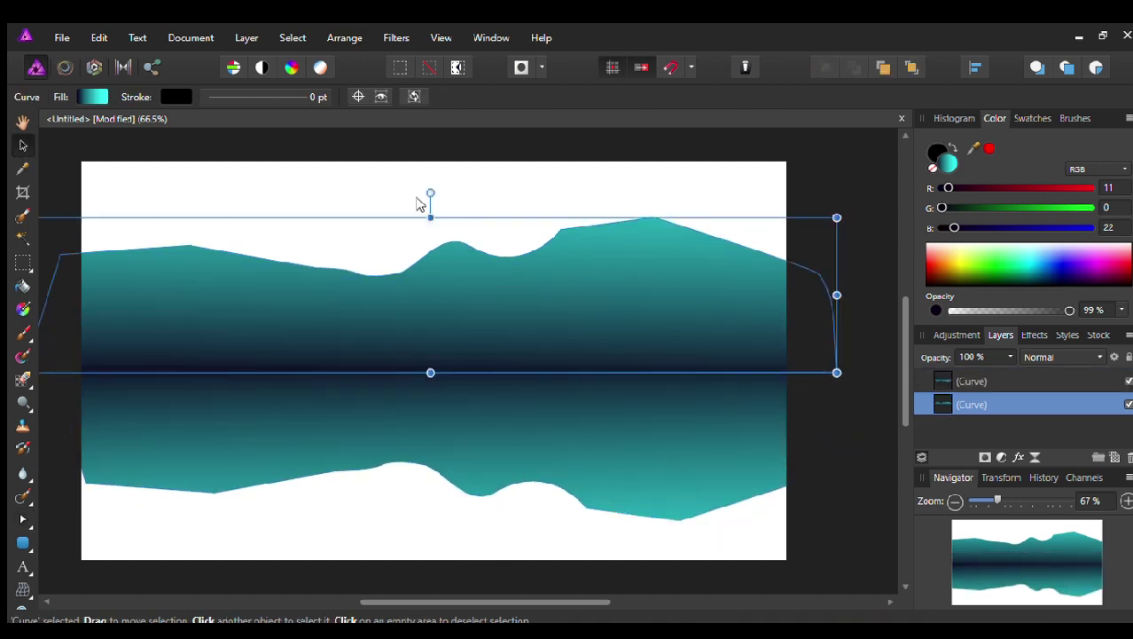
pyautogui.moveTo(431, 219); pyautogui.dragTo(437, 193)
# Step: Fade the mountains to about 76% opacity and the reflection to about 79%
pyautogui.click(562, 461)
pyautogui.click(628, 352)
pyautogui.click(665, 381)
pyautogui.click(512, 339)
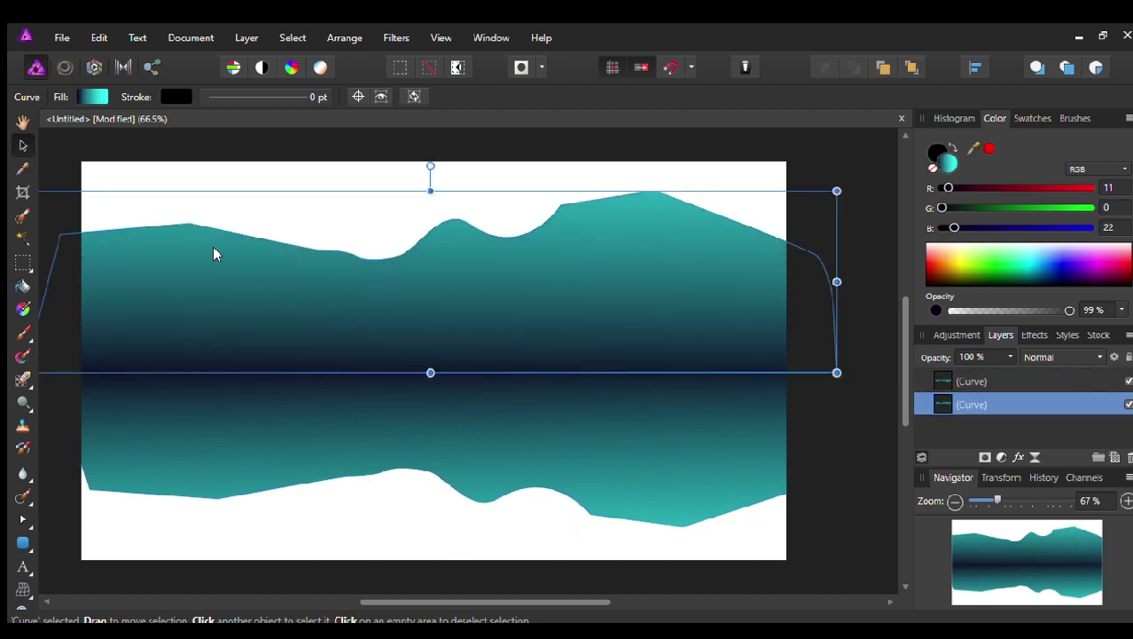
pyautogui.press('7')
pyautogui.press('6')
pyautogui.click(448, 390)
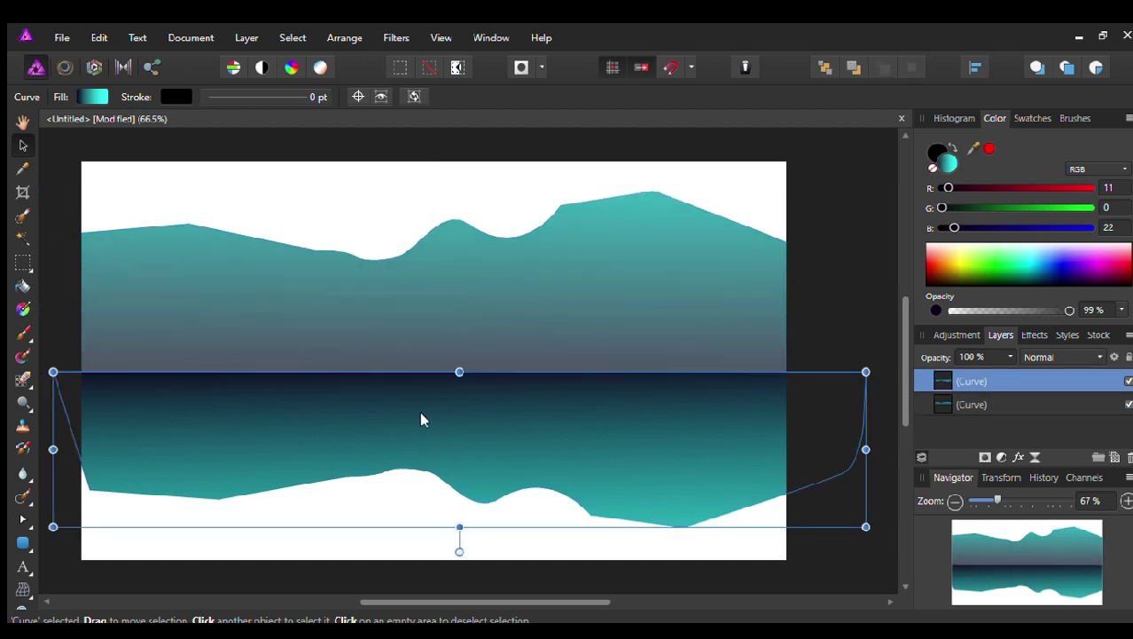
pyautogui.press('7')
pyautogui.press('9')
pyautogui.click(476, 203)
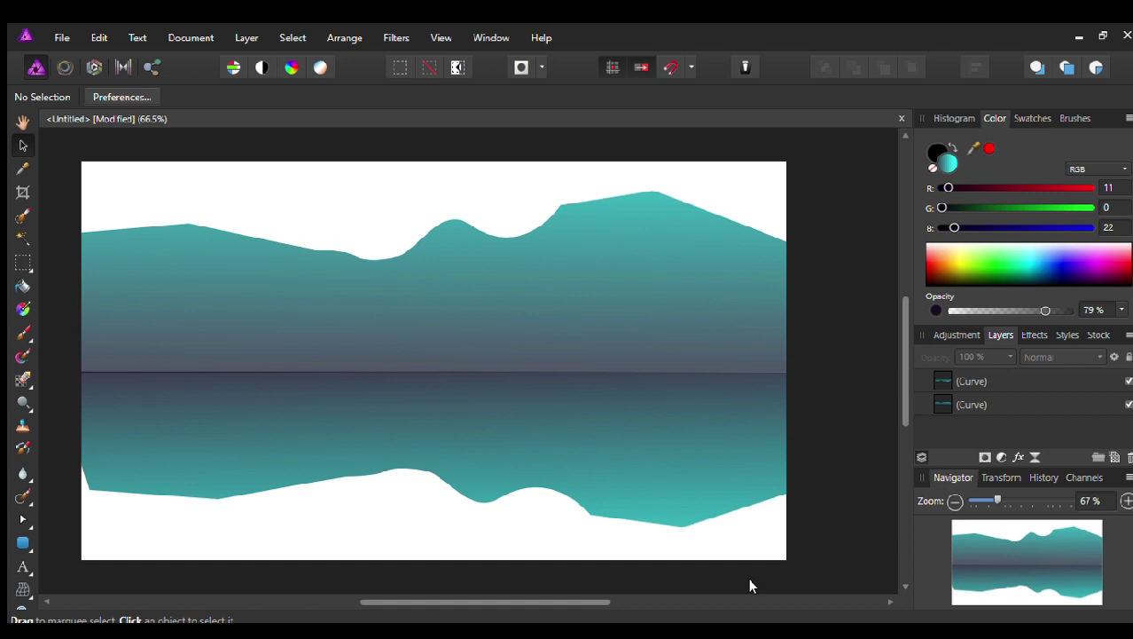
pyautogui.click(448, 311)
pyautogui.click(422, 535)
# Step: Draw a full-page rectangle and move it behind the mountains
pyautogui.press('m')
pyautogui.moveTo(68, 149); pyautogui.dragTo(823, 568)
pyautogui.scroll(1, 827, 555)
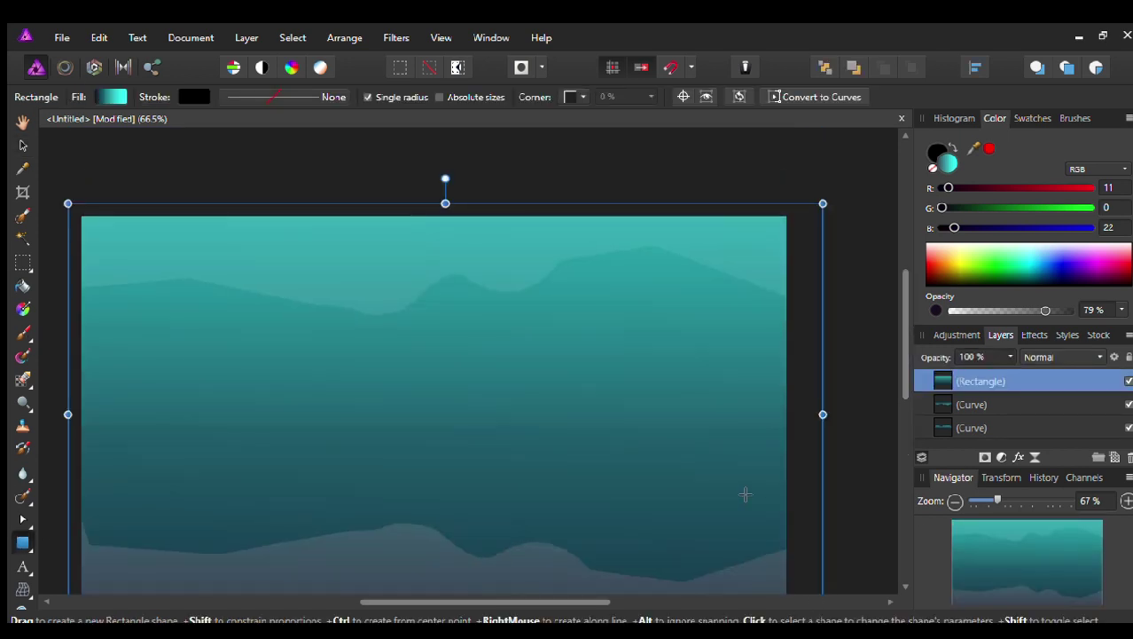
pyautogui.moveTo(927, 389); pyautogui.dragTo(930, 435)
# Step: Tint the background rectangle a pale cream
pyautogui.click(940, 405)
pyautogui.press('a')
pyautogui.click(1019, 381)
pyautogui.click(1029, 427)
pyautogui.moveTo(1052, 312)
pyautogui.mouseDown()
pyautogui.moveTo(1007, 309)
pyautogui.moveTo(1025, 306)
pyautogui.mouseUp()
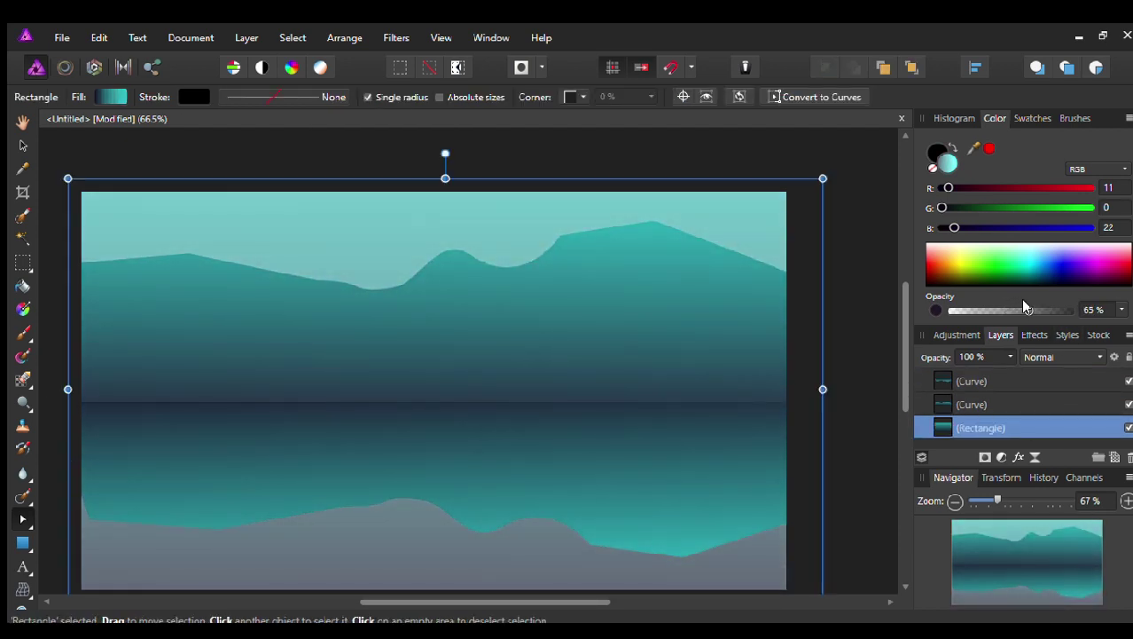
pyautogui.moveTo(951, 268)
pyautogui.mouseDown()
pyautogui.moveTo(956, 259)
pyautogui.moveTo(929, 252)
pyautogui.moveTo(944, 251)
pyautogui.mouseUp()
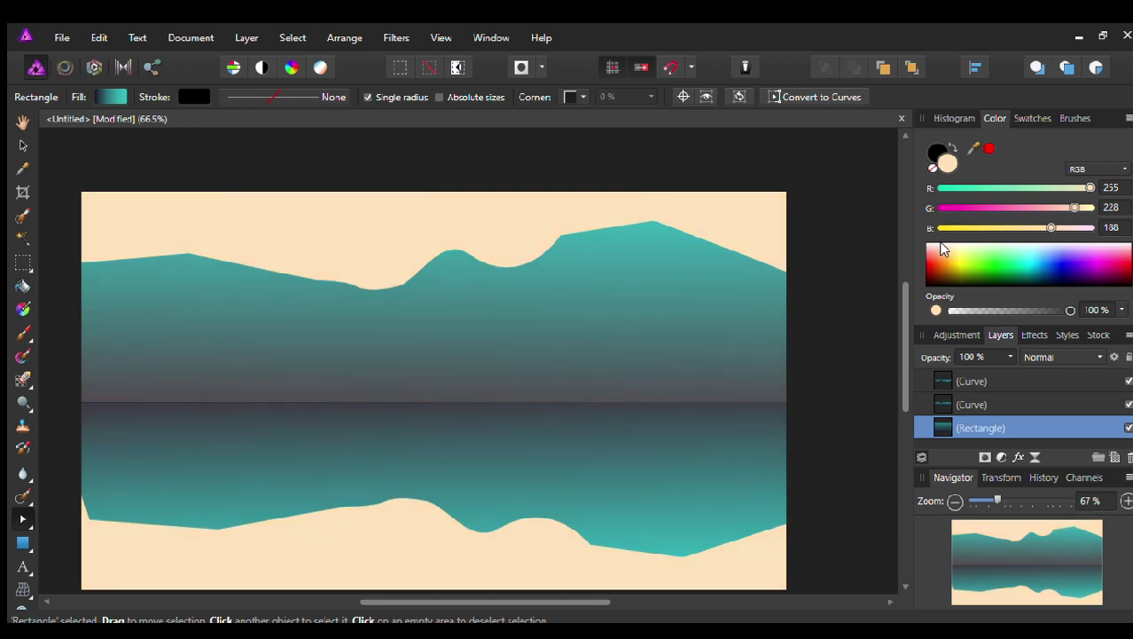
# Step: Shift the background toward yellow and hide both mountain curves
pyautogui.click(640, 496)
pyautogui.press('a')
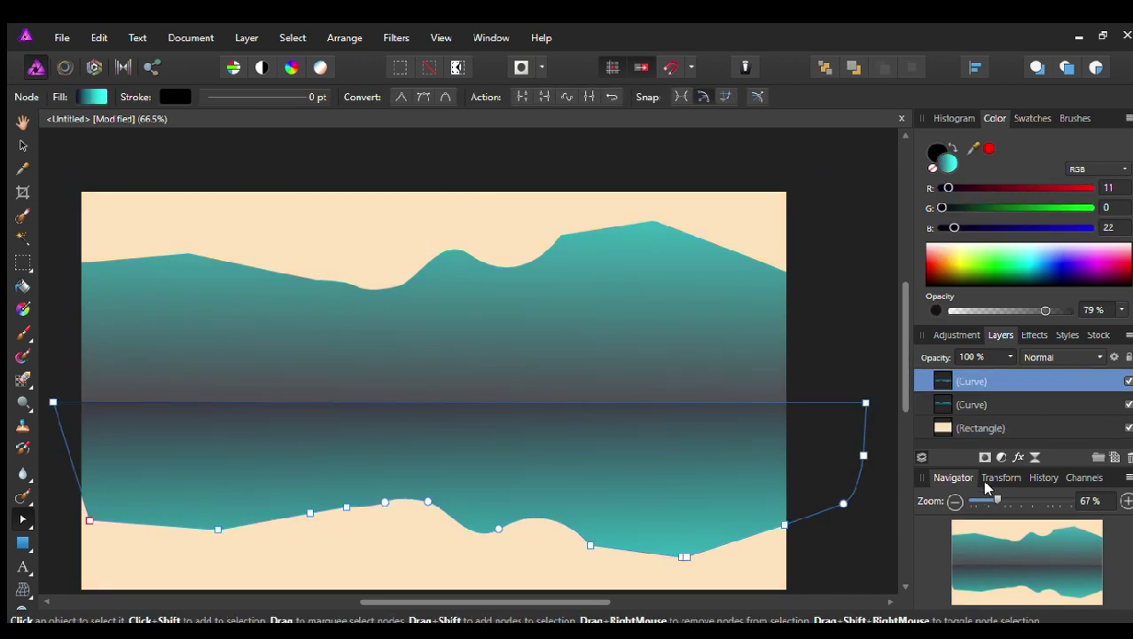
pyautogui.click(969, 429)
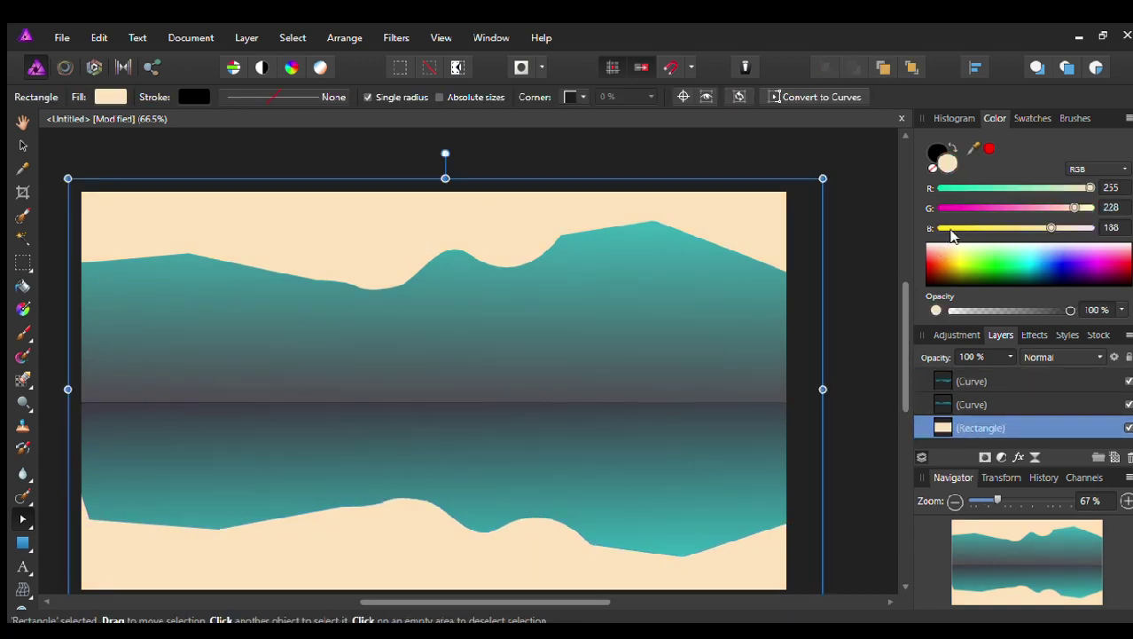
pyautogui.click(986, 228)
pyautogui.moveTo(982, 236); pyautogui.dragTo(984, 234)
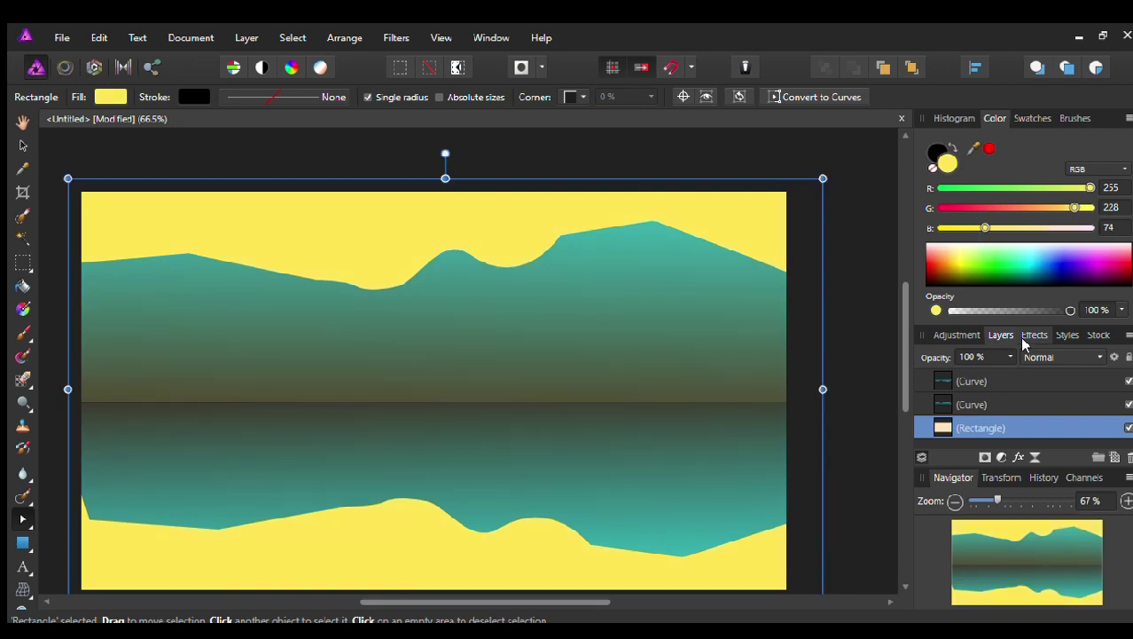
pyautogui.click(1127, 405)
pyautogui.click(1126, 381)
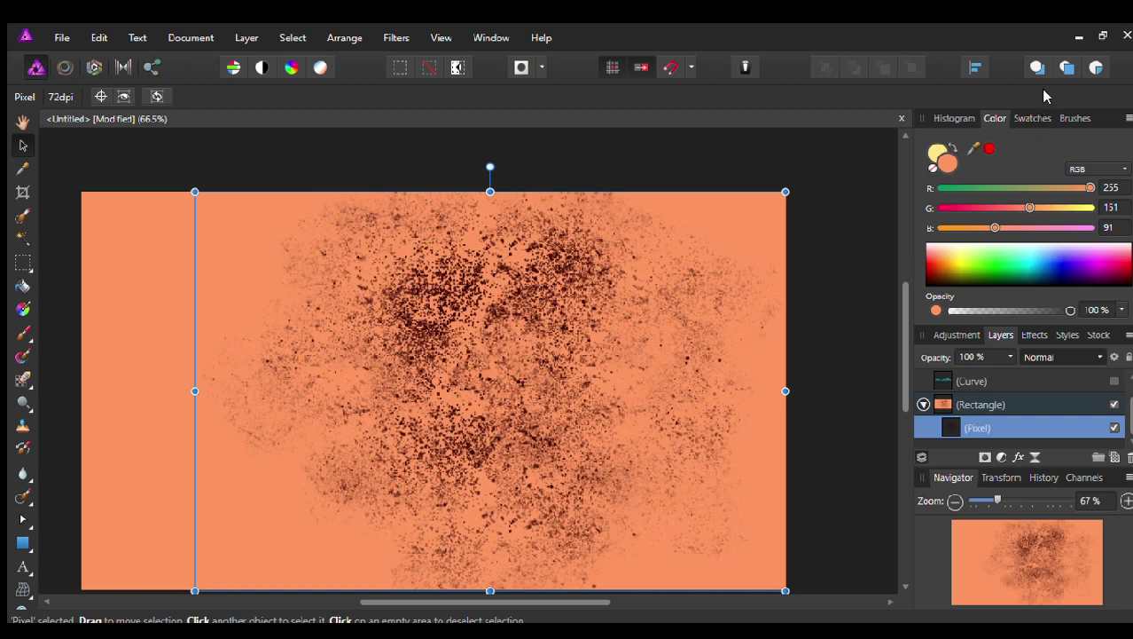
# Step: Paint grunge strokes with a Texture brush on a blended layer over the background
pyautogui.click(1075, 118)
pyautogui.click(1020, 251)
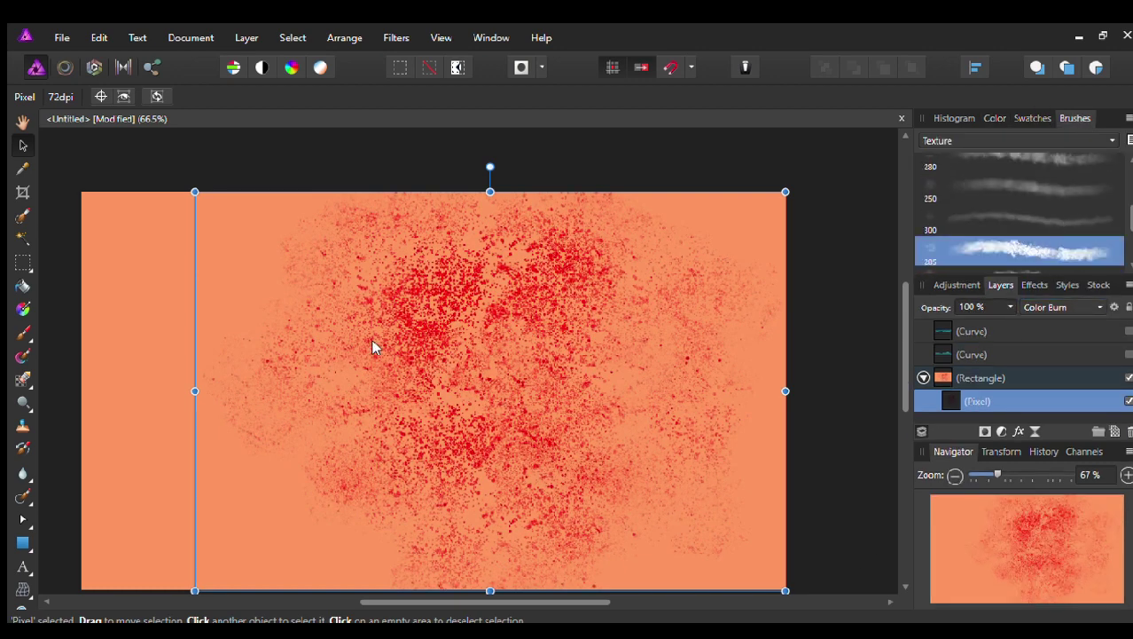
pyautogui.click(23, 332)
pyautogui.moveTo(213, 266); pyautogui.dragTo(678, 361)
pyautogui.moveTo(709, 248); pyautogui.dragTo(569, 430)
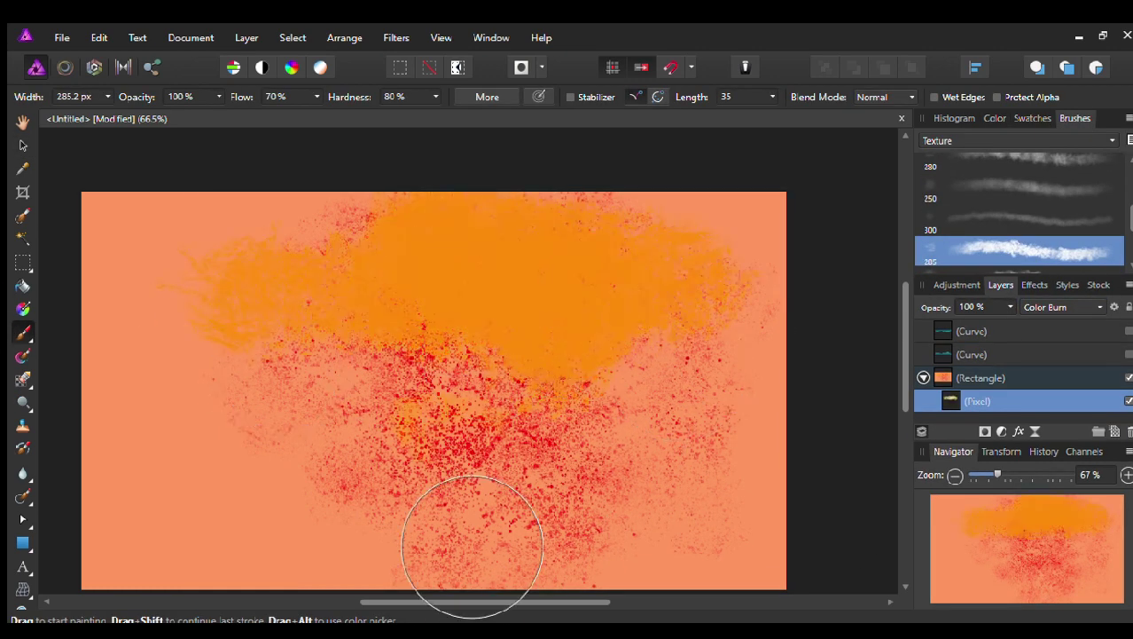
pyautogui.moveTo(710, 497); pyautogui.dragTo(169, 612)
pyautogui.hotkey('ctrl', 'z')
pyautogui.hotkey('ctrl', 'z')
pyautogui.hotkey('ctrl', 'z')
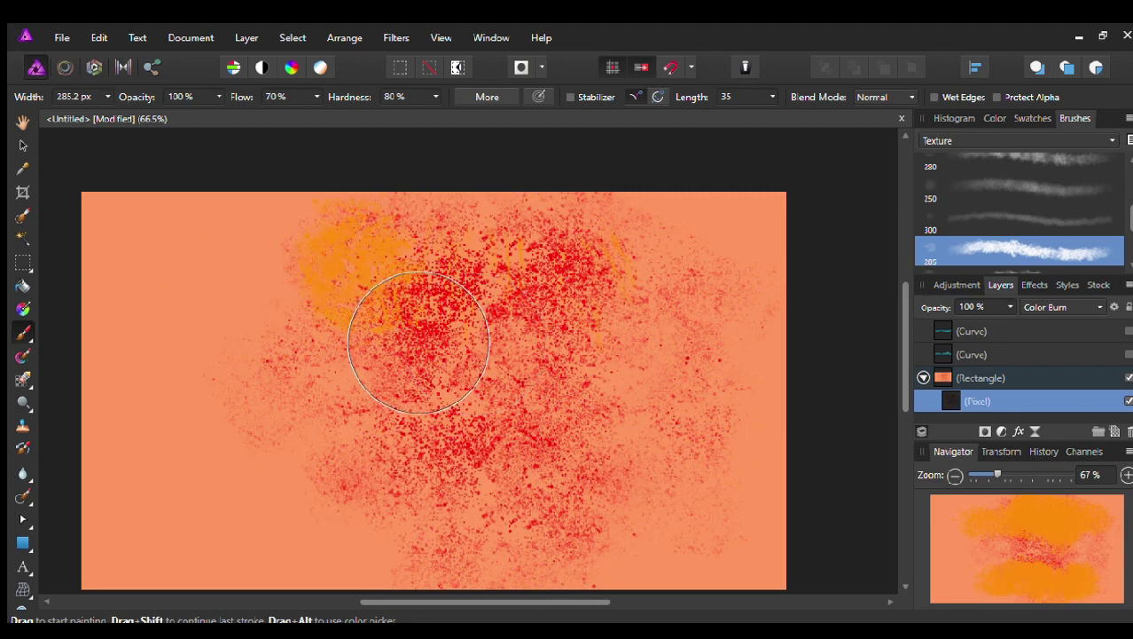
pyautogui.moveTo(602, 329)
pyautogui.mouseDown()
pyautogui.moveTo(366, 568)
pyautogui.moveTo(290, 493)
pyautogui.mouseUp()
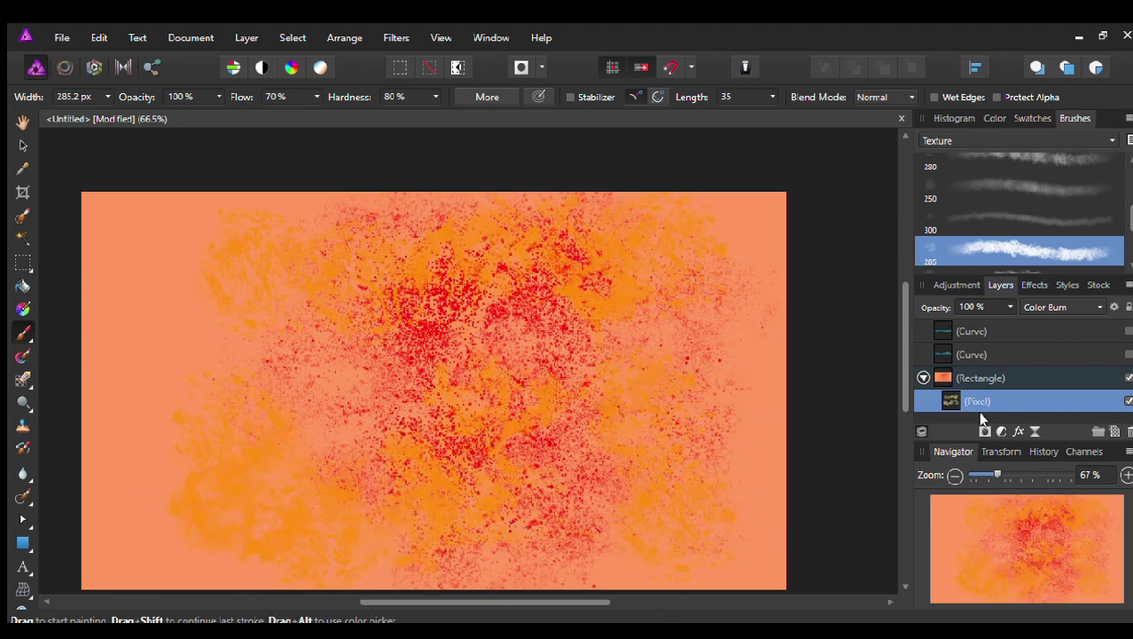
# Step: Try pink and green fills on the background rectangle
pyautogui.click(987, 379)
pyautogui.click(990, 118)
pyautogui.press('v')
pyautogui.moveTo(994, 257); pyautogui.dragTo(927, 250)
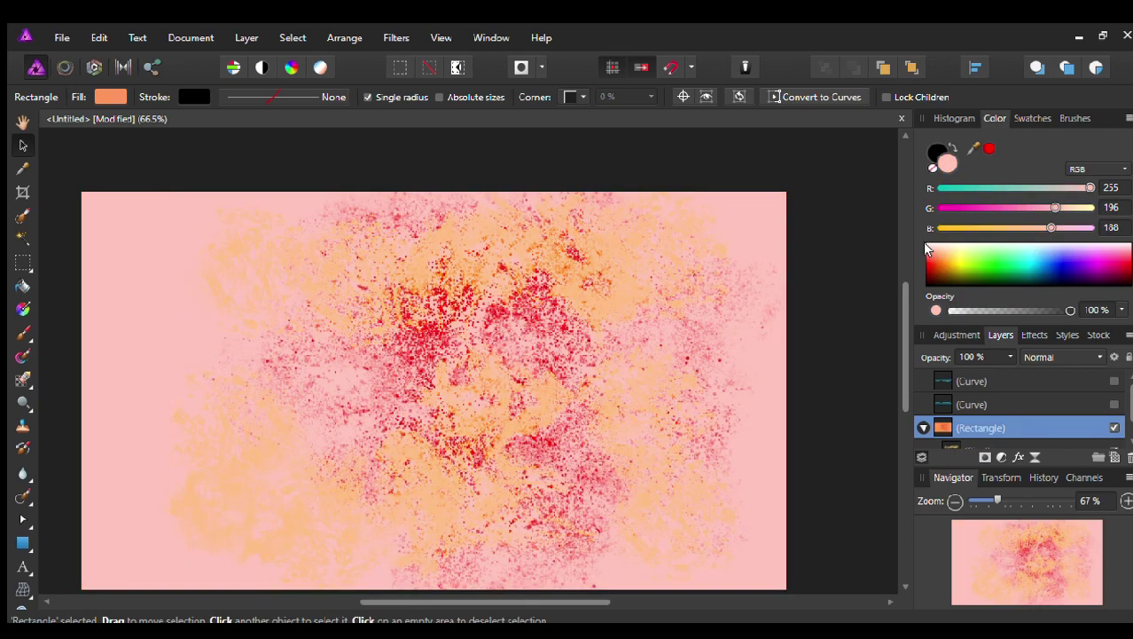
pyautogui.click(927, 250)
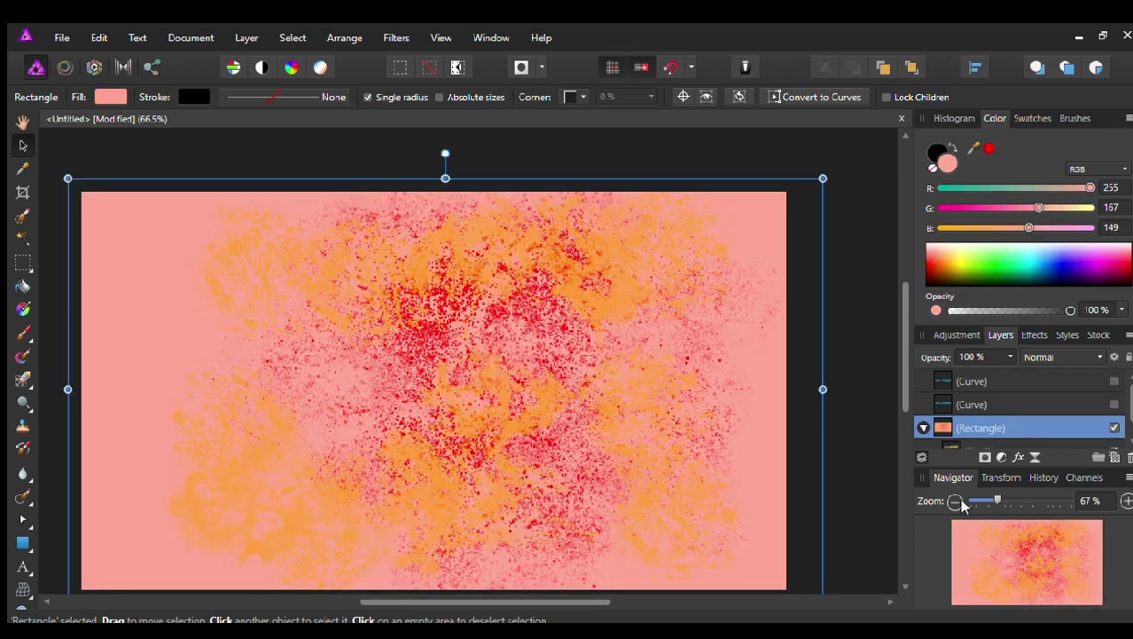
pyautogui.moveTo(1020, 253); pyautogui.dragTo(1011, 259)
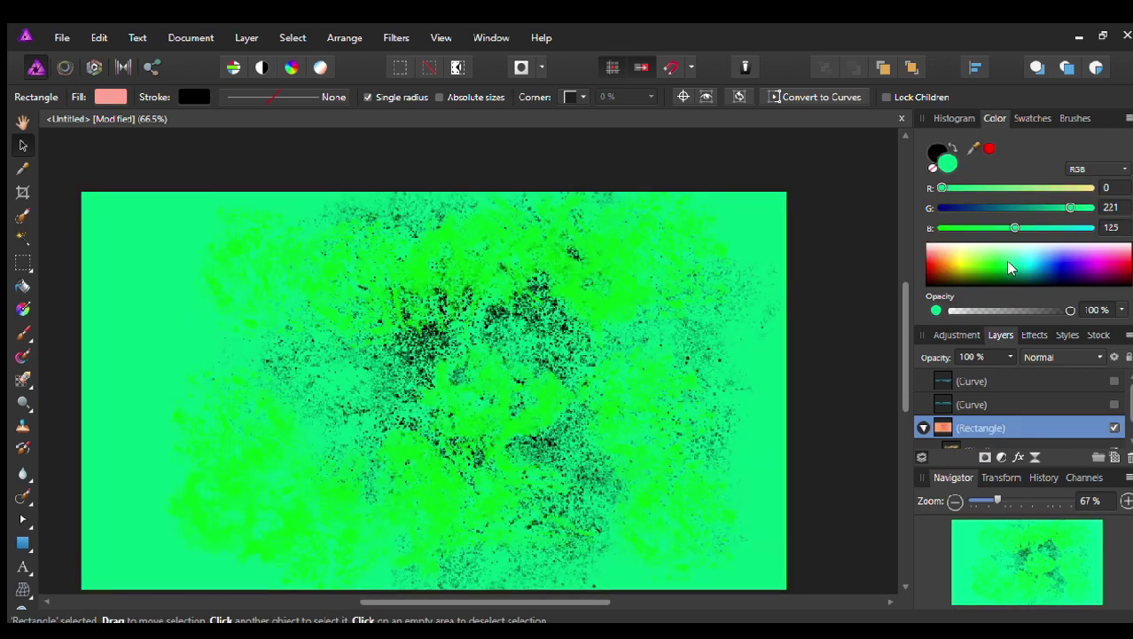
# Step: Fade the texture layer to about 40% opacity
pyautogui.click(1006, 431)
pyautogui.click(1060, 264)
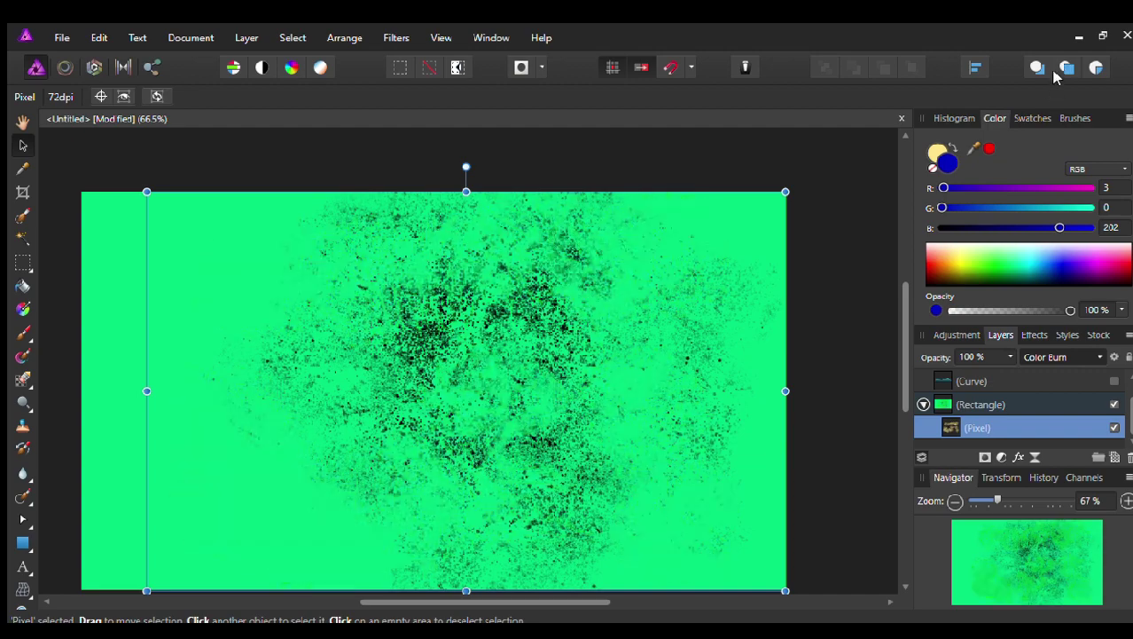
pyautogui.scroll(-6, 1063, 356)
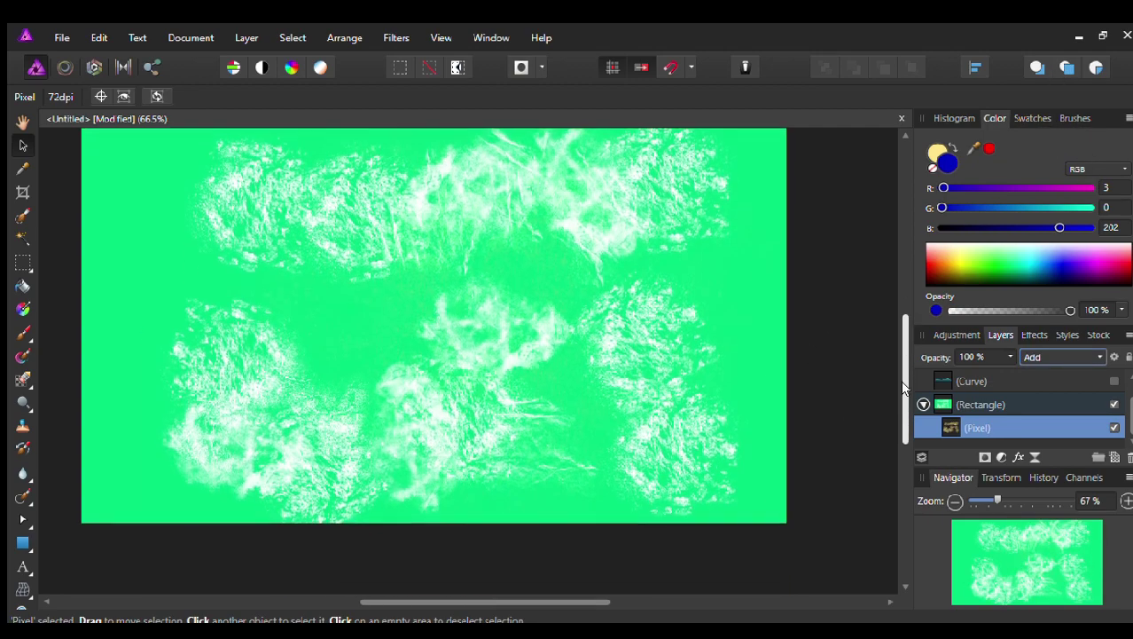
pyautogui.press('4')
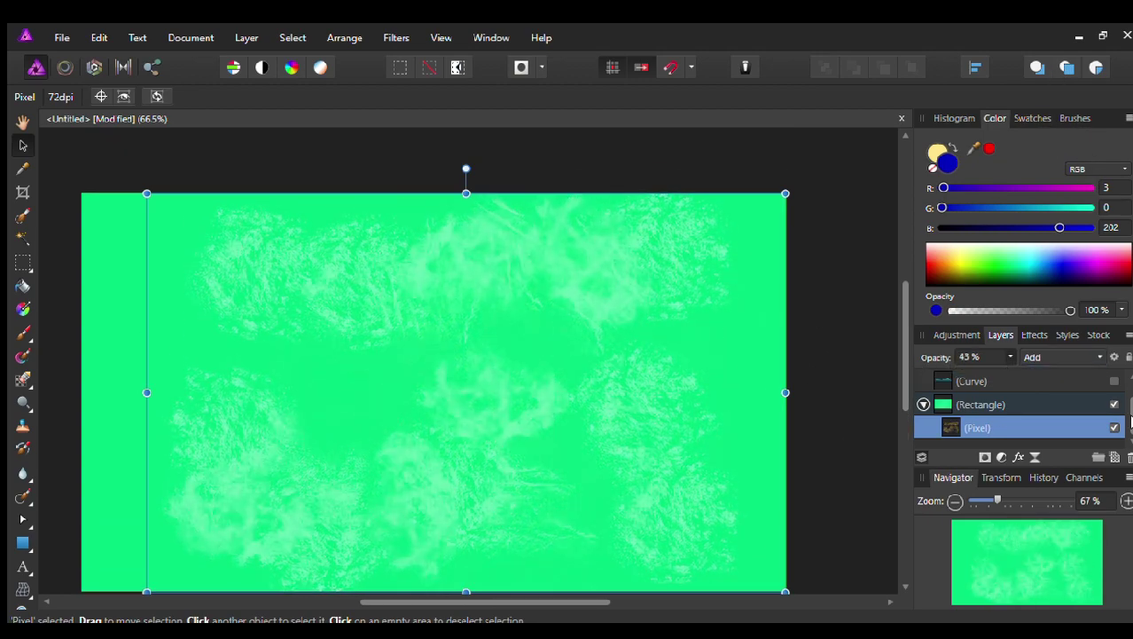
# Step: Show both mountain curves again and resize the background rectangle to fit the canvas
pyautogui.click(1114, 380)
pyautogui.scroll(1, 1102, 386)
pyautogui.click(1114, 380)
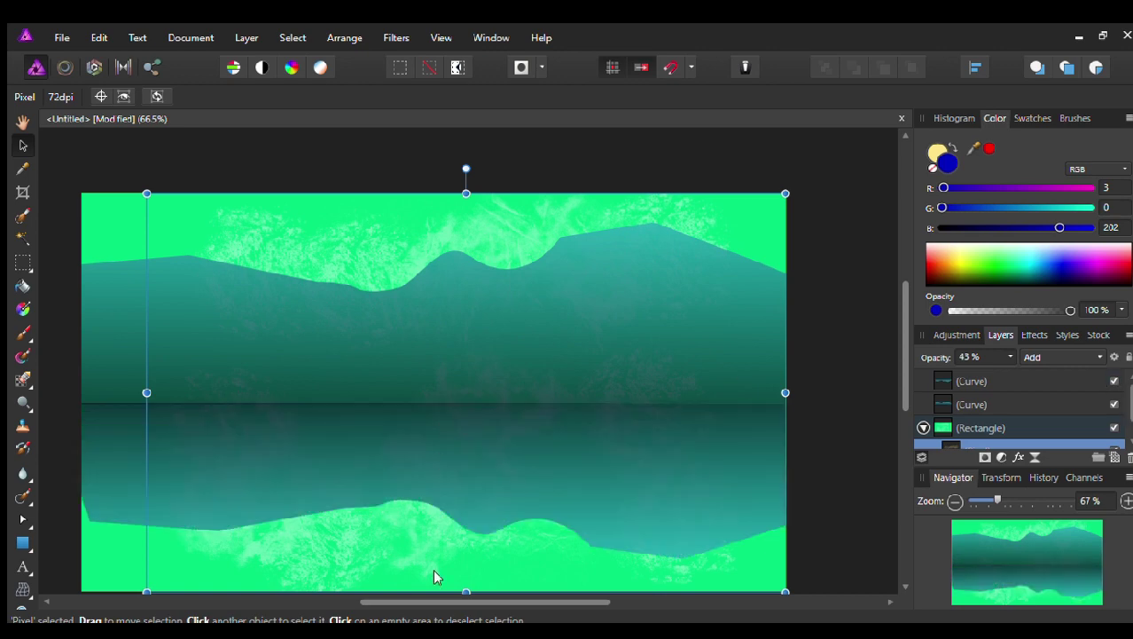
pyautogui.click(980, 427)
pyautogui.scroll(-1, 980, 416)
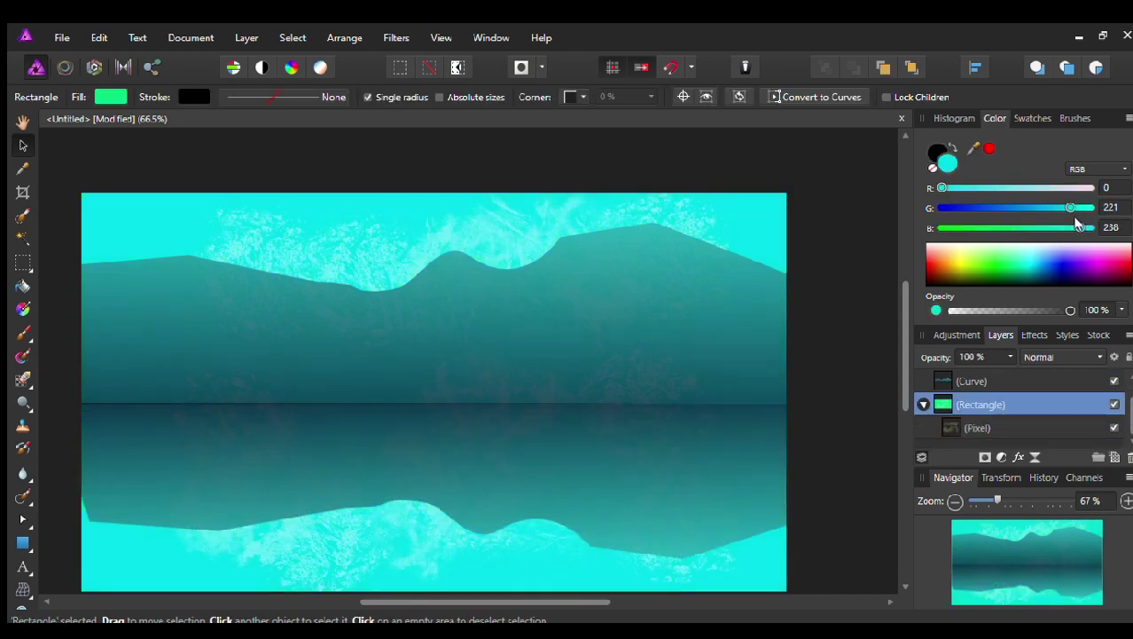
pyautogui.moveTo(831, 185)
pyautogui.mouseDown()
pyautogui.moveTo(854, 168)
pyautogui.moveTo(784, 266)
pyautogui.mouseUp()
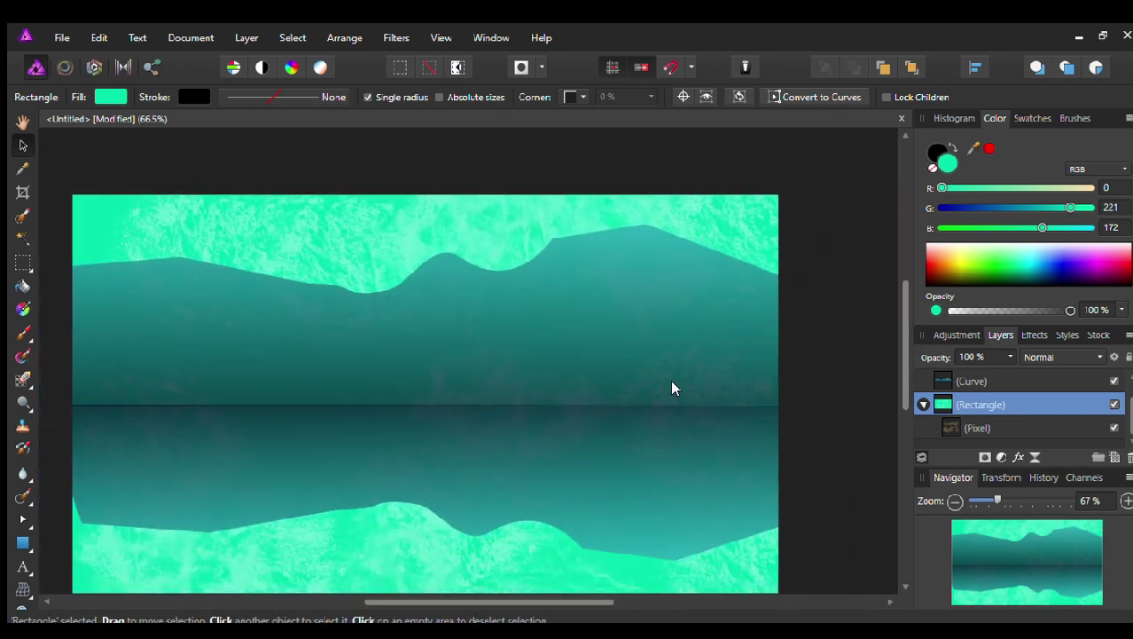
pyautogui.scroll(1, 1019, 425)
# Step: Check the curves and expand the background rectangle to select its texture layer
pyautogui.click(585, 461)
pyautogui.click(635, 292)
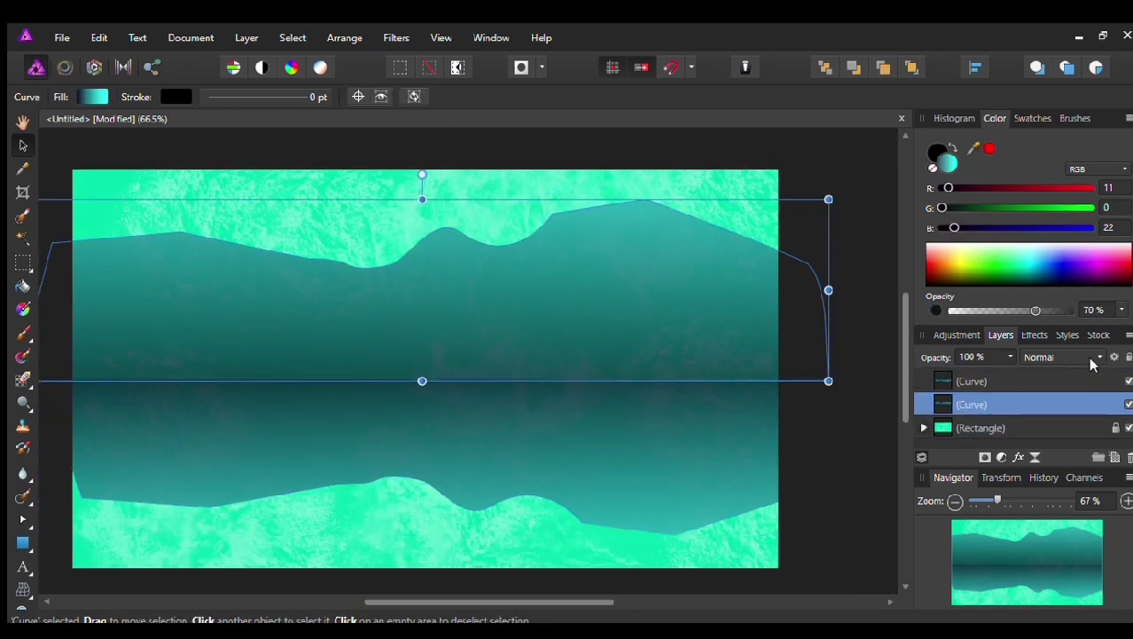
pyautogui.scroll(-2, 1099, 358)
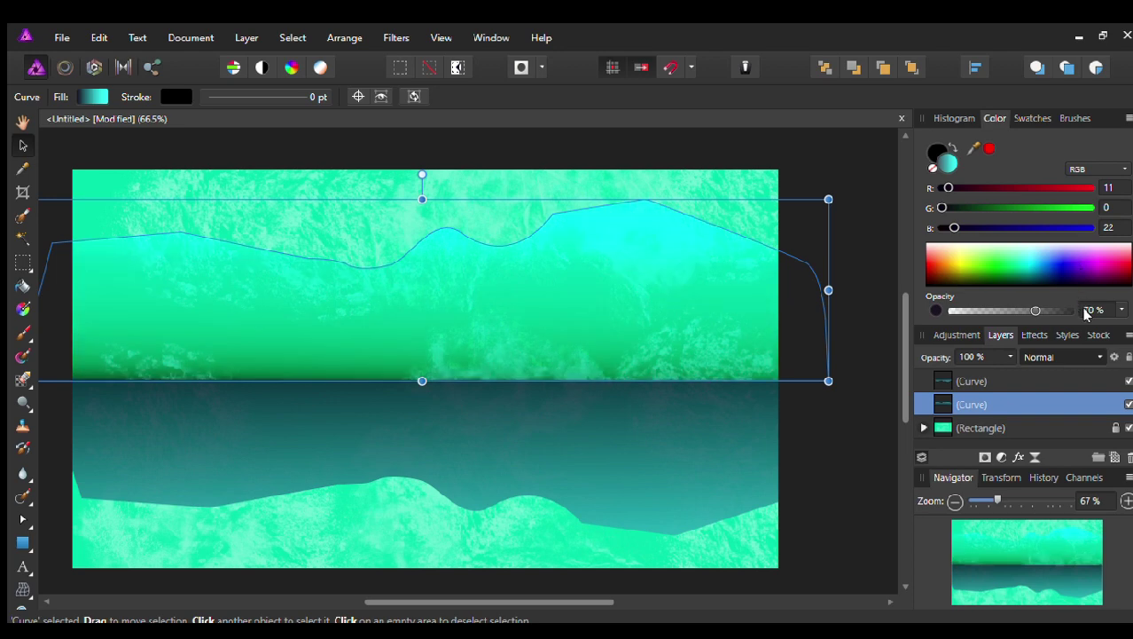
pyautogui.scroll(2, 1100, 358)
pyautogui.click(655, 505)
pyautogui.click(612, 187)
pyautogui.click(1085, 427)
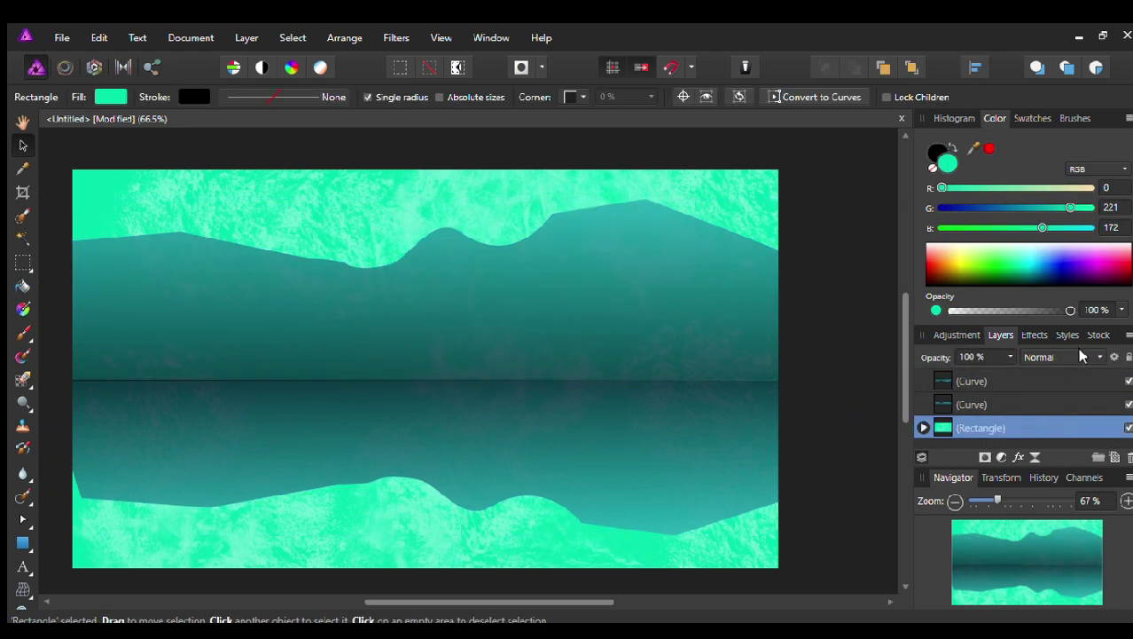
pyautogui.click(923, 428)
pyautogui.click(976, 428)
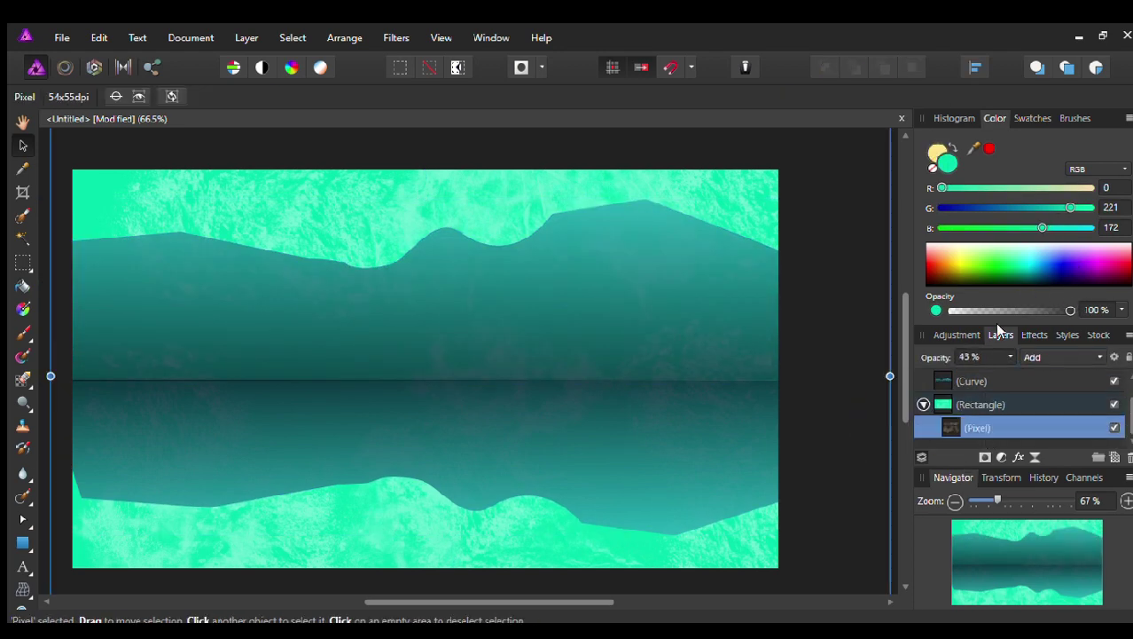
pyautogui.scroll(-2, 1064, 356)
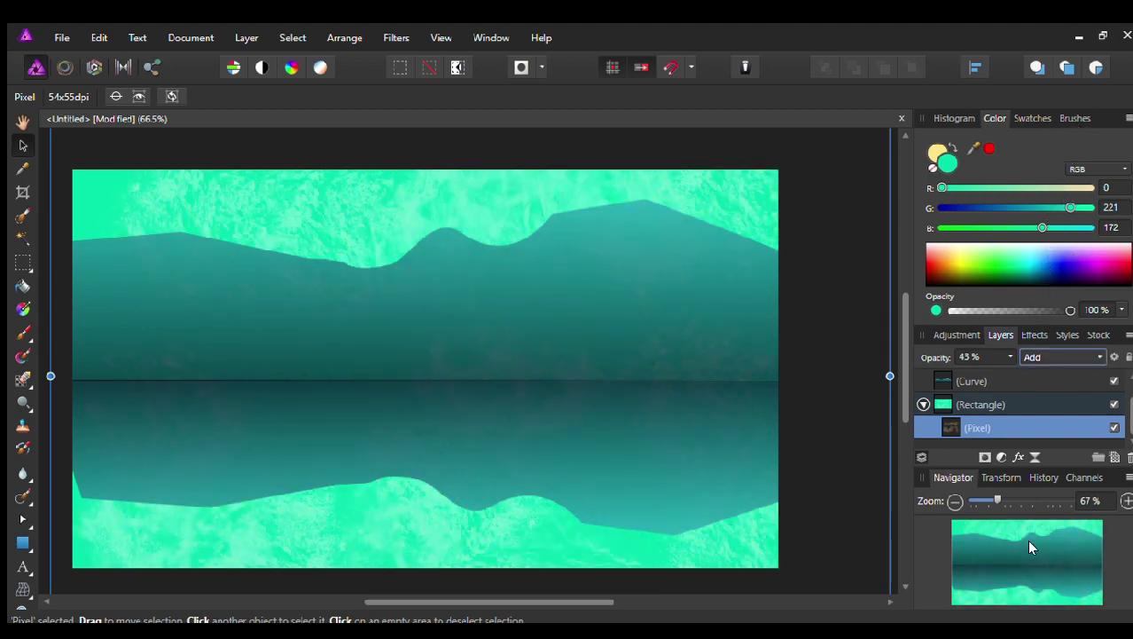
# Step: Recolour the background rectangle lilac
pyautogui.click(980, 405)
pyautogui.moveTo(958, 254)
pyautogui.mouseDown()
pyautogui.moveTo(940, 260)
pyautogui.moveTo(1095, 255)
pyautogui.moveTo(1080, 250)
pyautogui.mouseUp()
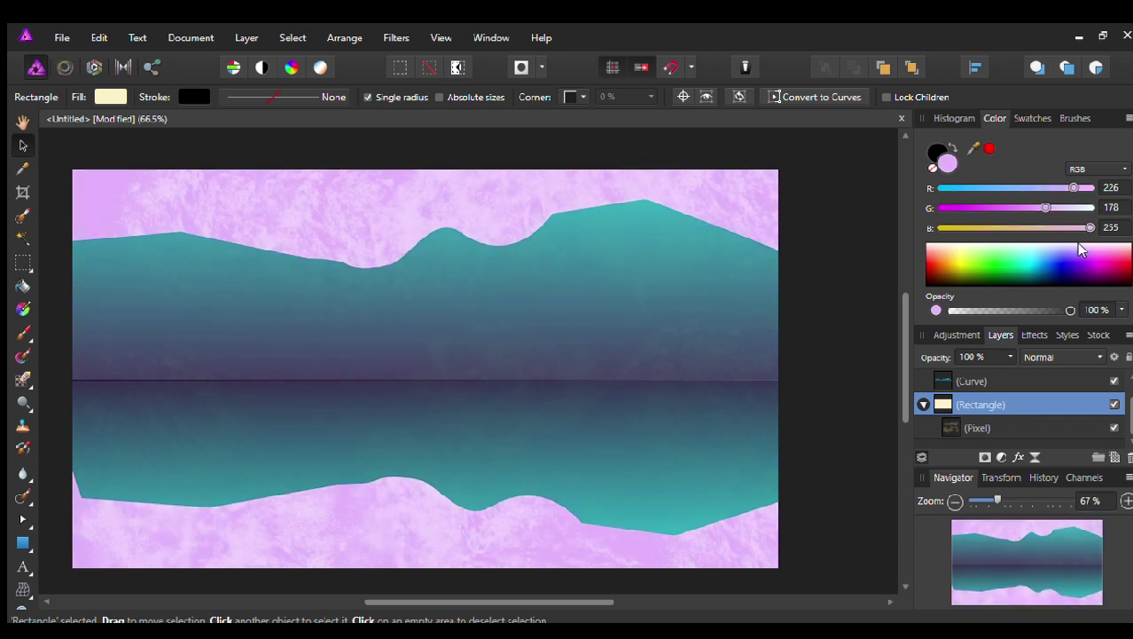
pyautogui.click(656, 415)
pyautogui.click(606, 359)
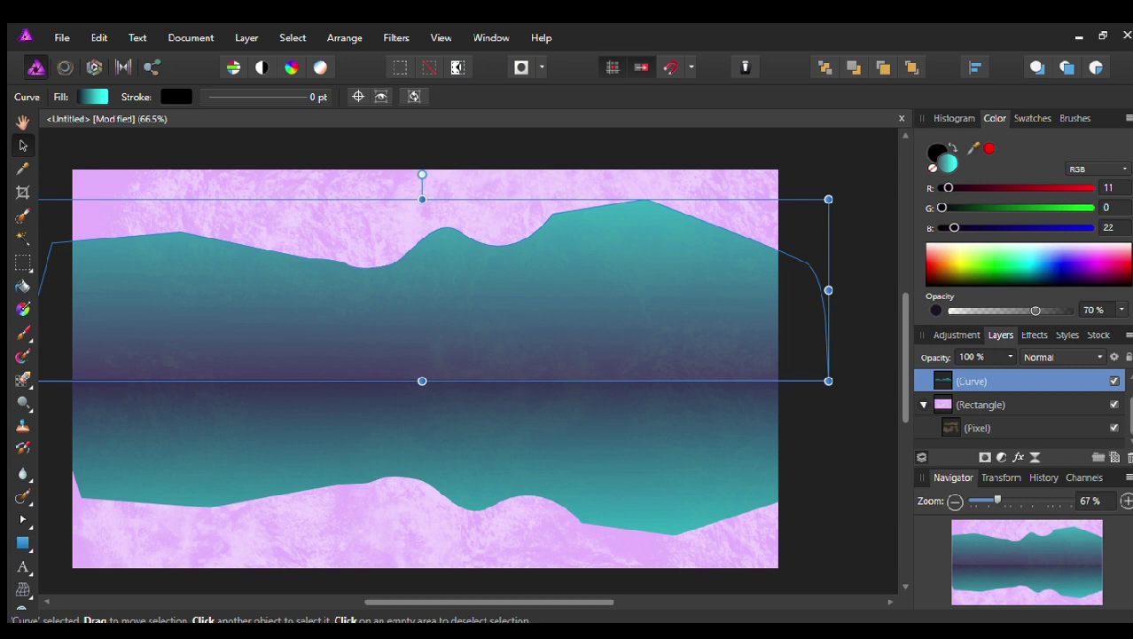
# Step: Lower the mountains to close the horizon gap and draw an ellipse over the peaks
pyautogui.moveTo(221, 326); pyautogui.dragTo(220, 336)
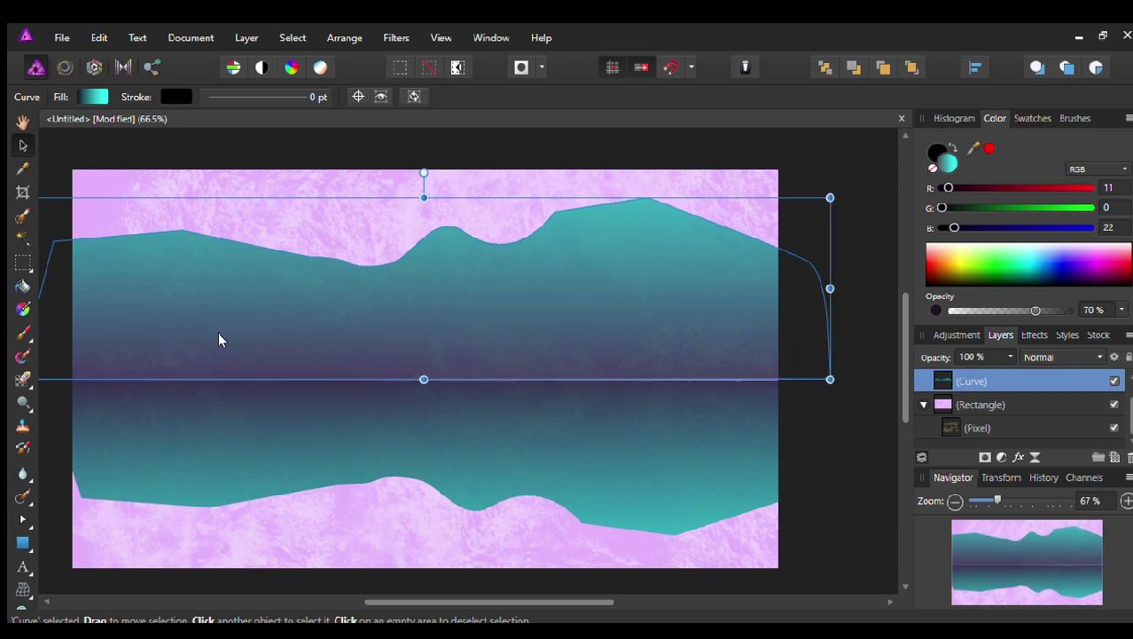
pyautogui.click(306, 404)
pyautogui.press('m')
pyautogui.moveTo(405, 165)
pyautogui.mouseDown()
pyautogui.moveTo(537, 252)
pyautogui.moveTo(704, 337)
pyautogui.mouseUp()
# Step: Widen the ellipse, fill it peach, and set it to 60% opacity
pyautogui.click(23, 145)
pyautogui.click(504, 243)
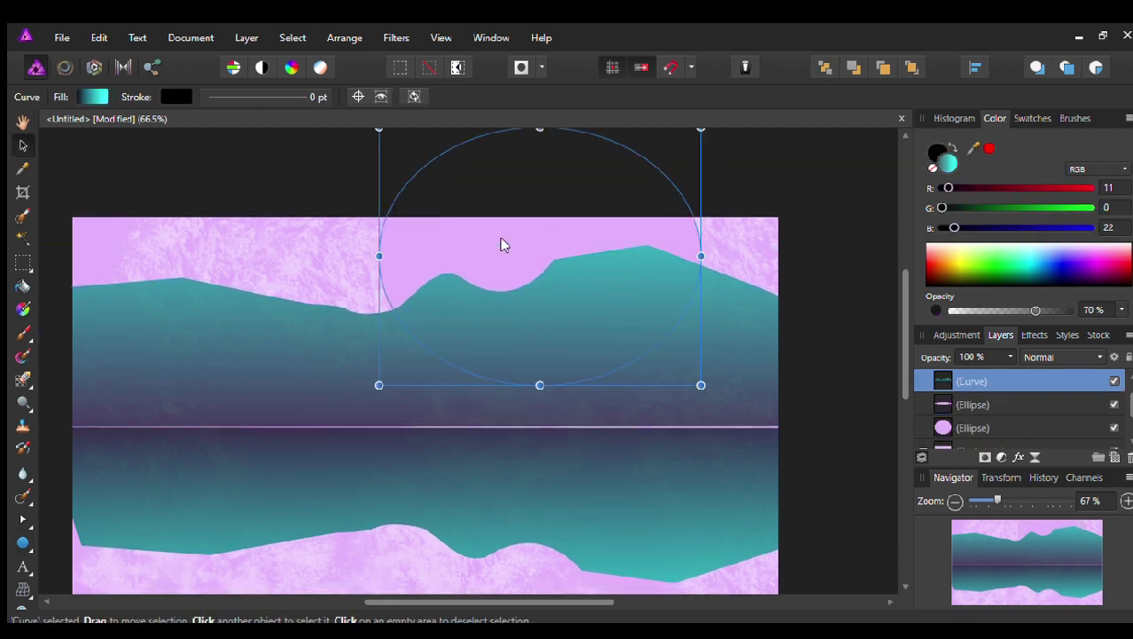
pyautogui.click(457, 281)
pyautogui.click(982, 261)
pyautogui.moveTo(324, 417); pyautogui.dragTo(266, 392)
pyautogui.moveTo(399, 337); pyautogui.dragTo(456, 339)
pyautogui.click(976, 257)
pyautogui.click(946, 266)
pyautogui.press('6')
# Step: Shrink the ellipse, set 57% fill opacity, and centre it behind the peaks
pyautogui.click(488, 422)
pyautogui.click(402, 327)
pyautogui.moveTo(322, 392)
pyautogui.mouseDown()
pyautogui.moveTo(532, 345)
pyautogui.moveTo(583, 280)
pyautogui.mouseUp()
pyautogui.moveTo(1071, 311); pyautogui.dragTo(1020, 311)
pyautogui.moveTo(484, 240); pyautogui.dragTo(477, 208)
pyautogui.click(457, 276)
pyautogui.click(391, 301)
pyautogui.moveTo(380, 259)
pyautogui.mouseDown()
pyautogui.moveTo(557, 275)
pyautogui.moveTo(441, 286)
pyautogui.mouseUp()
# Step: Convert the ellipse to curves and begin a new pen shape along the horizon
pyautogui.click(700, 96)
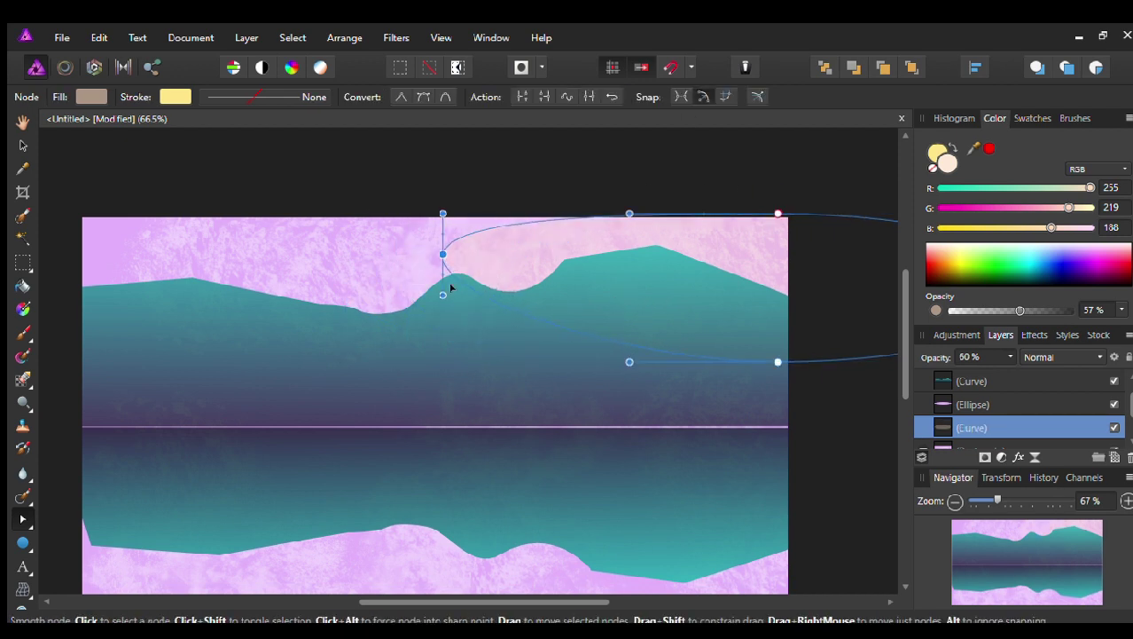
pyautogui.press('v')
pyautogui.hotkey('ctrl', 'z')
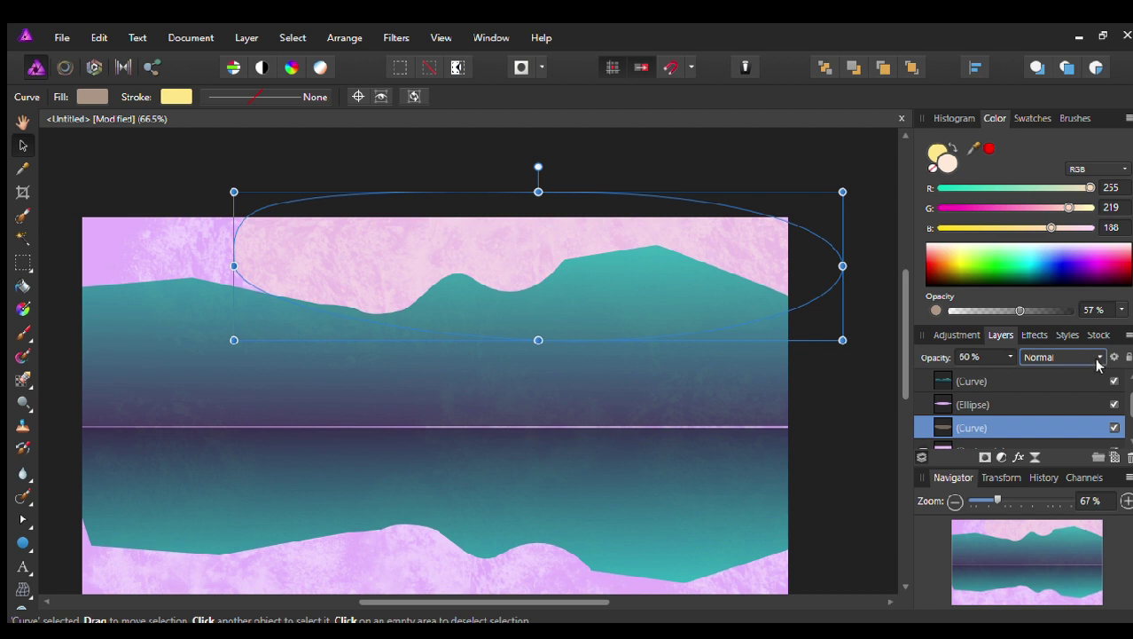
pyautogui.click(695, 404)
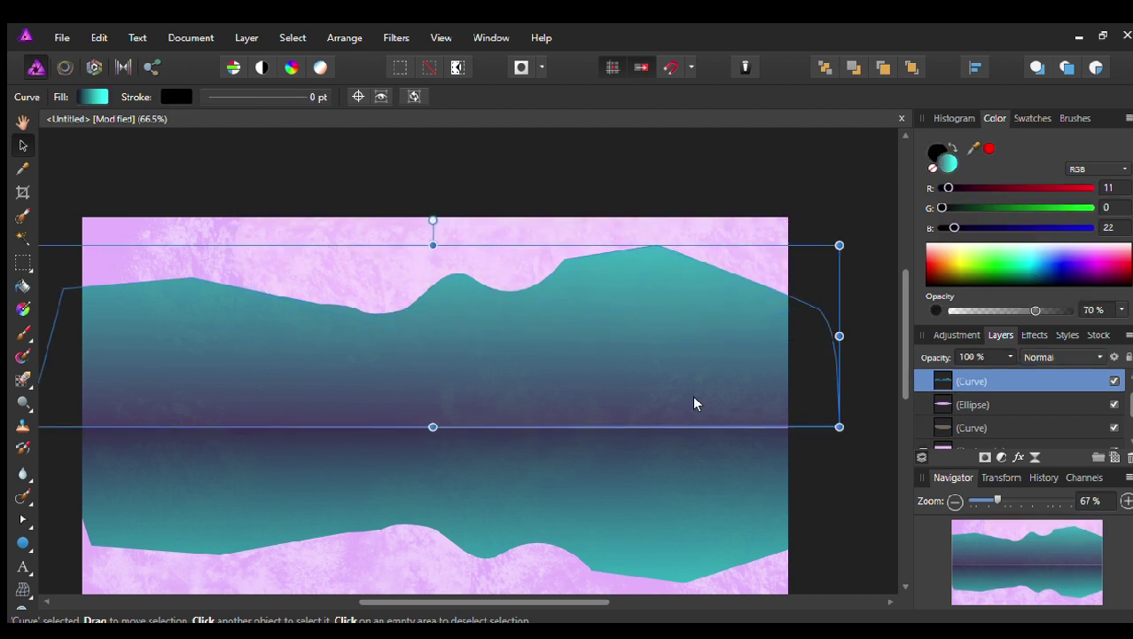
pyautogui.click(22, 518)
pyautogui.click(116, 418)
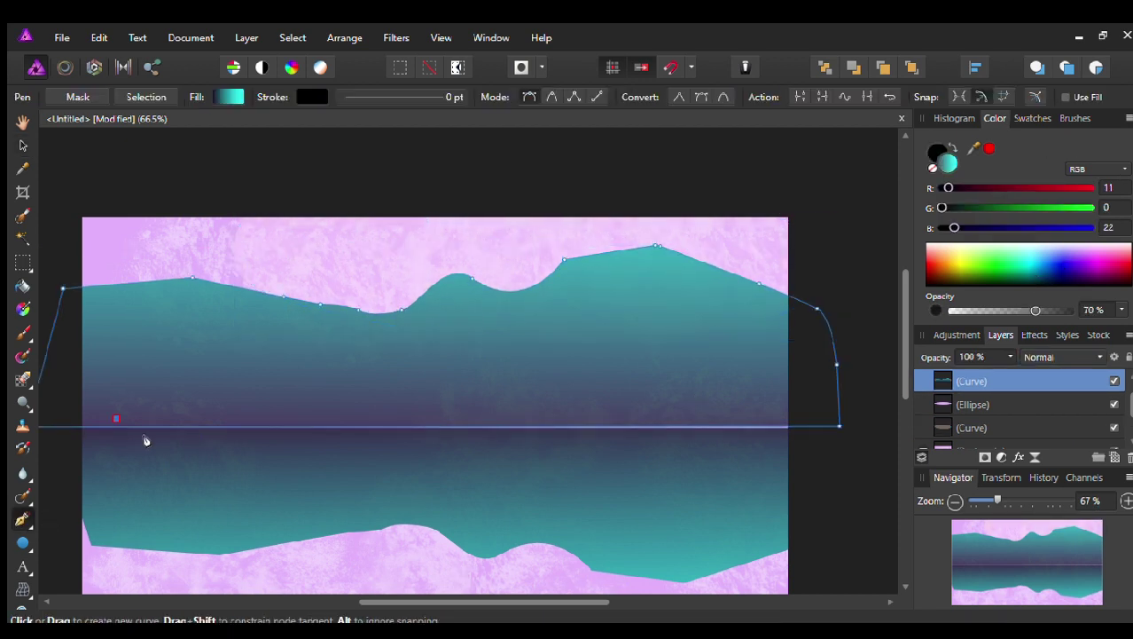
# Step: Close the new dark shape on the left horizon and taper both ends into a slim streak
pyautogui.click(268, 411)
pyautogui.click(115, 432)
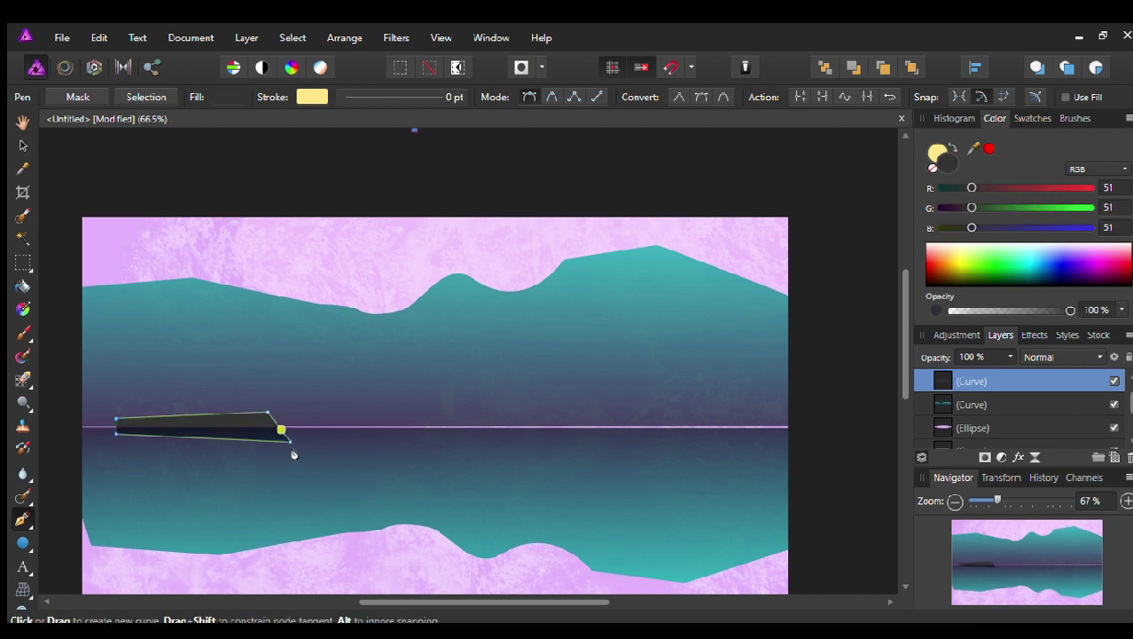
pyautogui.press('a')
pyautogui.moveTo(268, 412); pyautogui.dragTo(323, 429)
pyautogui.moveTo(116, 432); pyautogui.dragTo(148, 425)
# Step: Click through the reflection and mountain shapes to select the pink background rectangle
pyautogui.press('v')
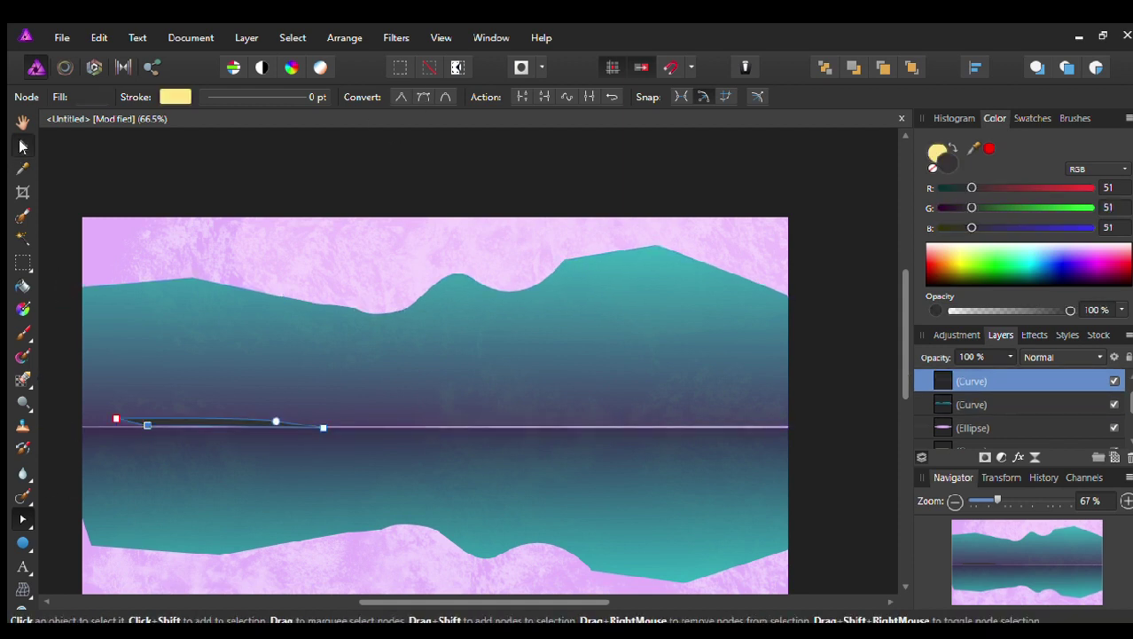
pyautogui.click(248, 552)
pyautogui.click(474, 343)
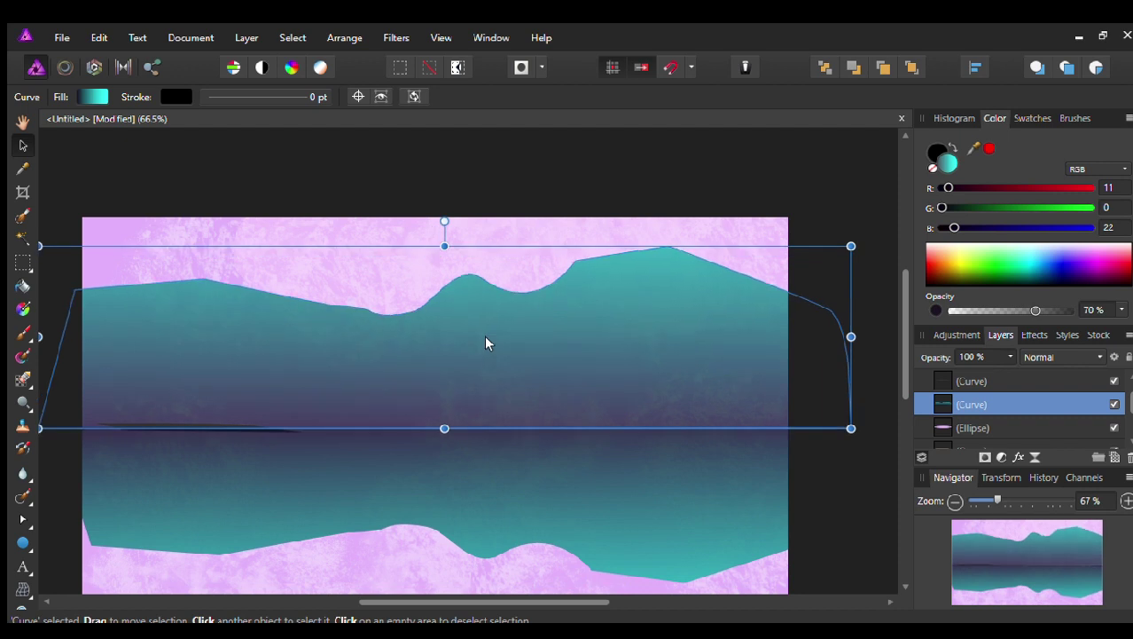
pyautogui.click(473, 440)
pyautogui.click(735, 575)
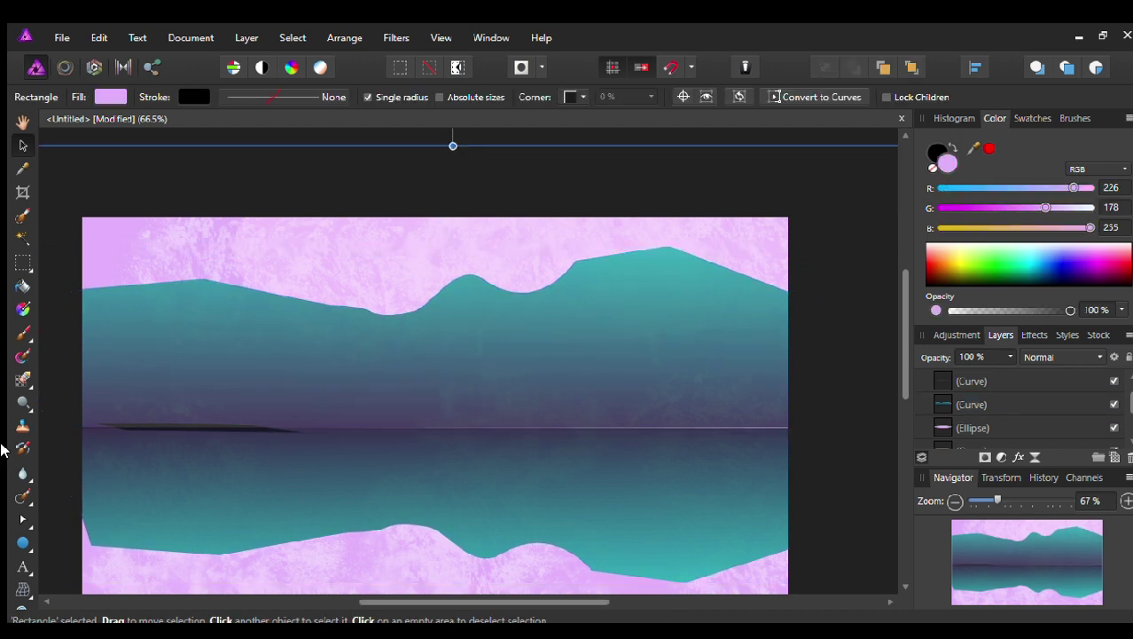
# Step: Try a linear gradient across the background, then undo it
pyautogui.click(23, 355)
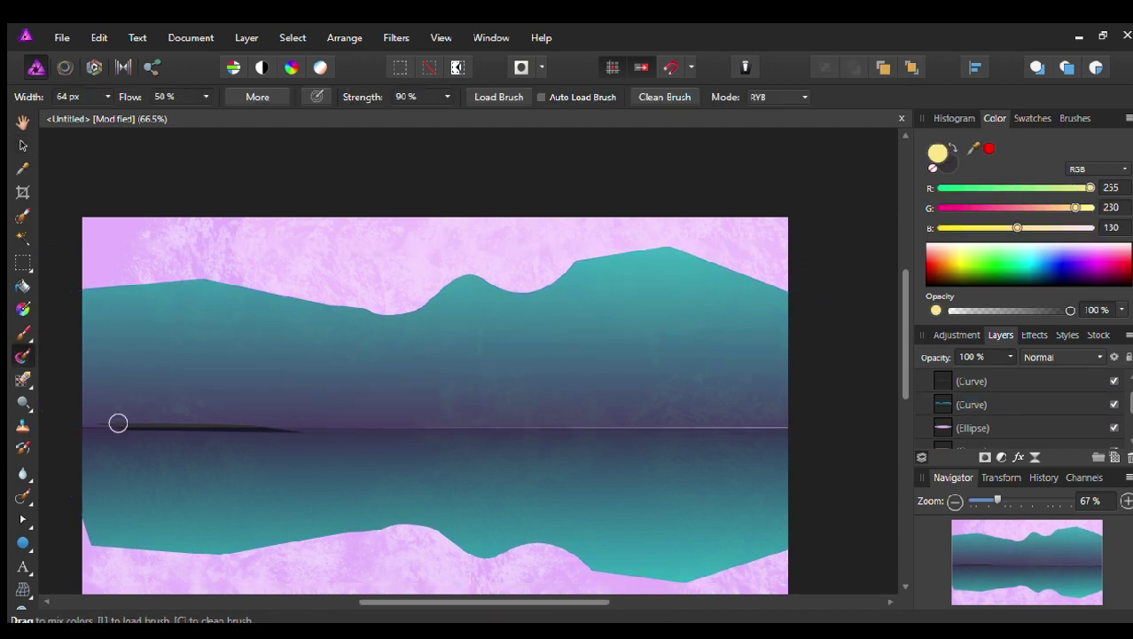
pyautogui.click(22, 307)
pyautogui.moveTo(90, 403)
pyautogui.mouseDown()
pyautogui.moveTo(548, 451)
pyautogui.moveTo(677, 381)
pyautogui.mouseUp()
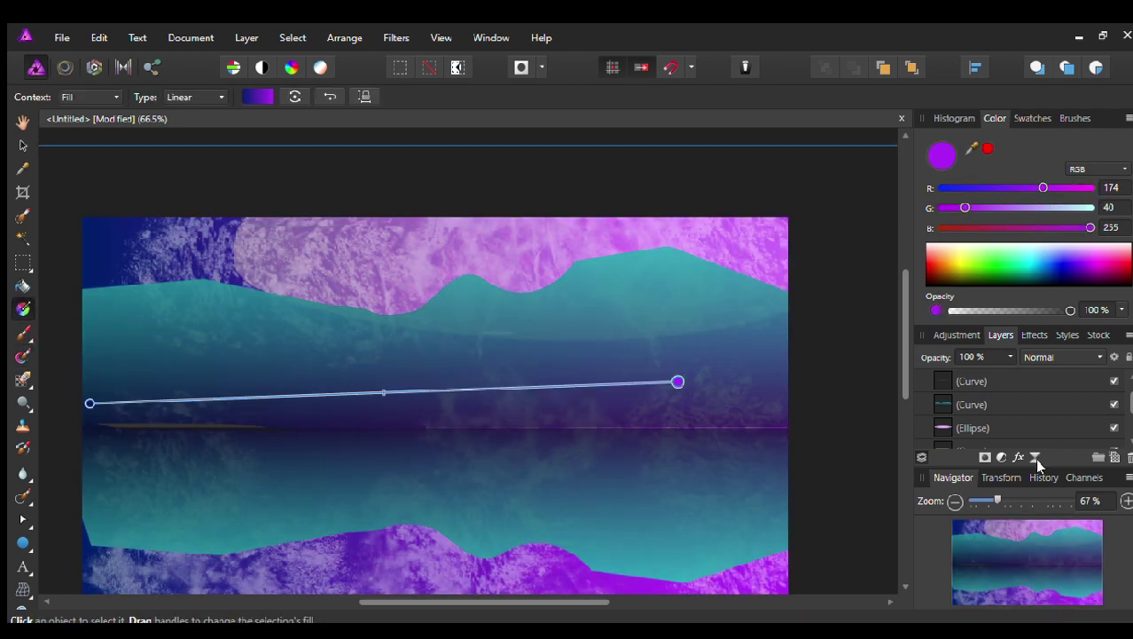
pyautogui.hotkey('ctrl', 'z')
pyautogui.hotkey('ctrl', 'z')
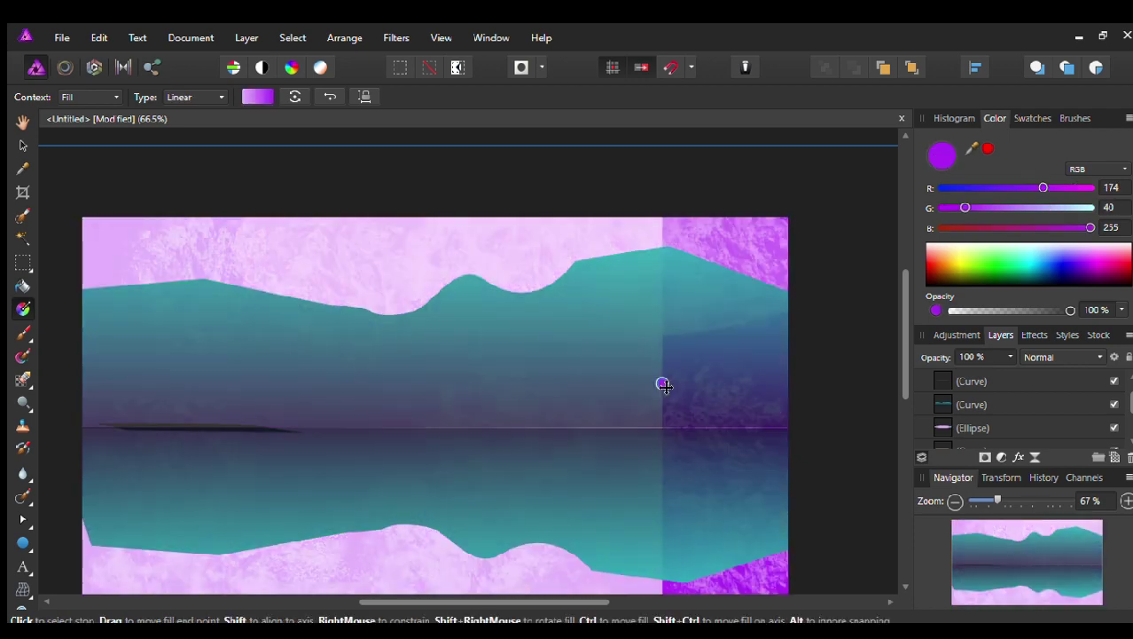
# Step: Select the upper mountains and lay a left-to-right linear gradient across them
pyautogui.click(22, 145)
pyautogui.click(254, 381)
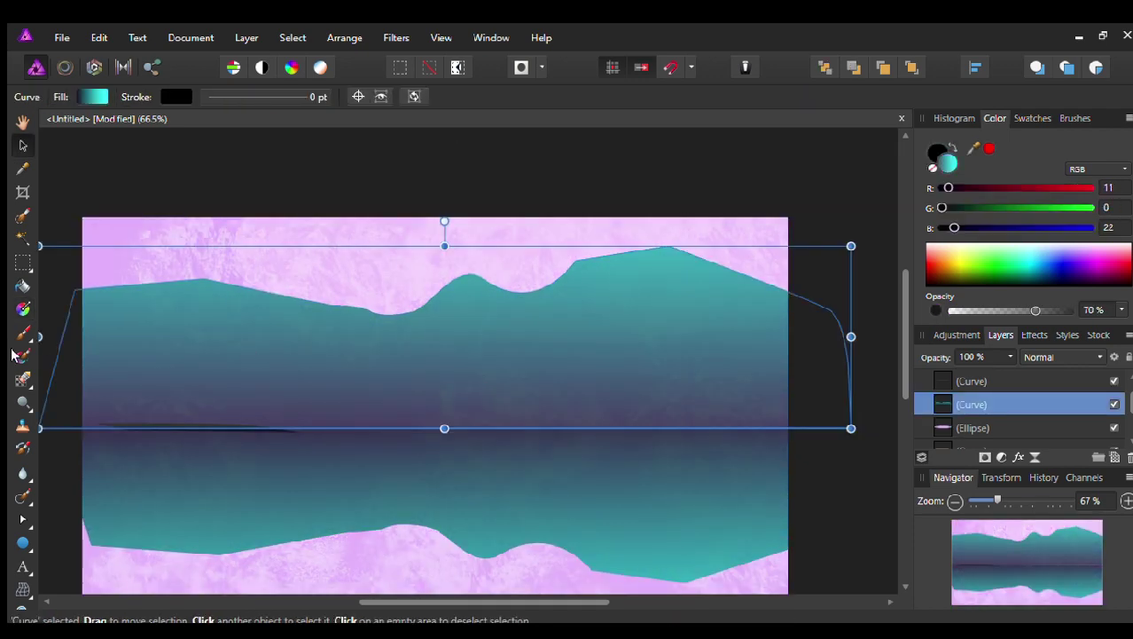
pyautogui.click(22, 308)
pyautogui.moveTo(85, 380); pyautogui.dragTo(714, 370)
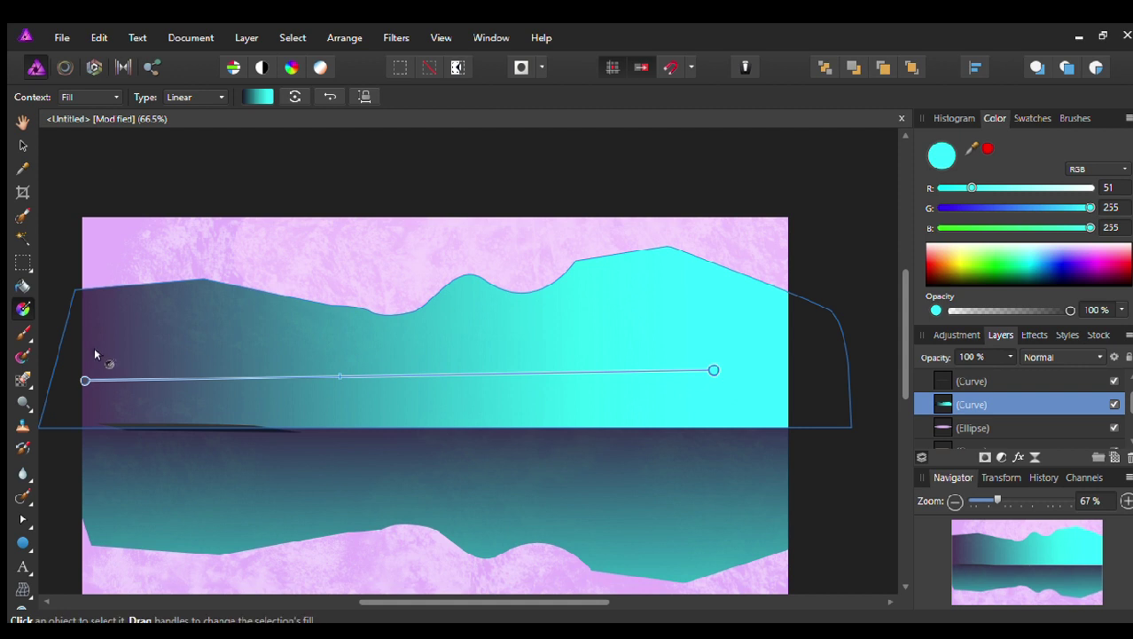
pyautogui.hotkey('ctrl', 'z')
pyautogui.hotkey('ctrl', 'z')
pyautogui.hotkey('ctrl', 'shift', 'z')
pyautogui.hotkey('ctrl', 'shift', 'z')
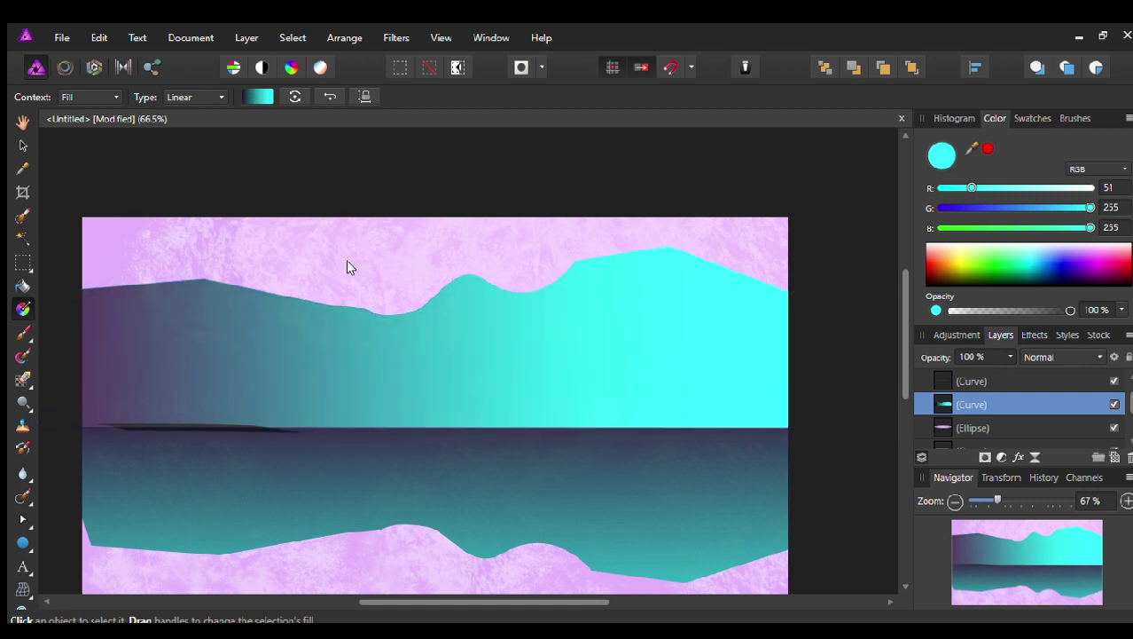
# Step: Settle the gradient stops on dark purple at left and pale cyan at right
pyautogui.click(311, 272)
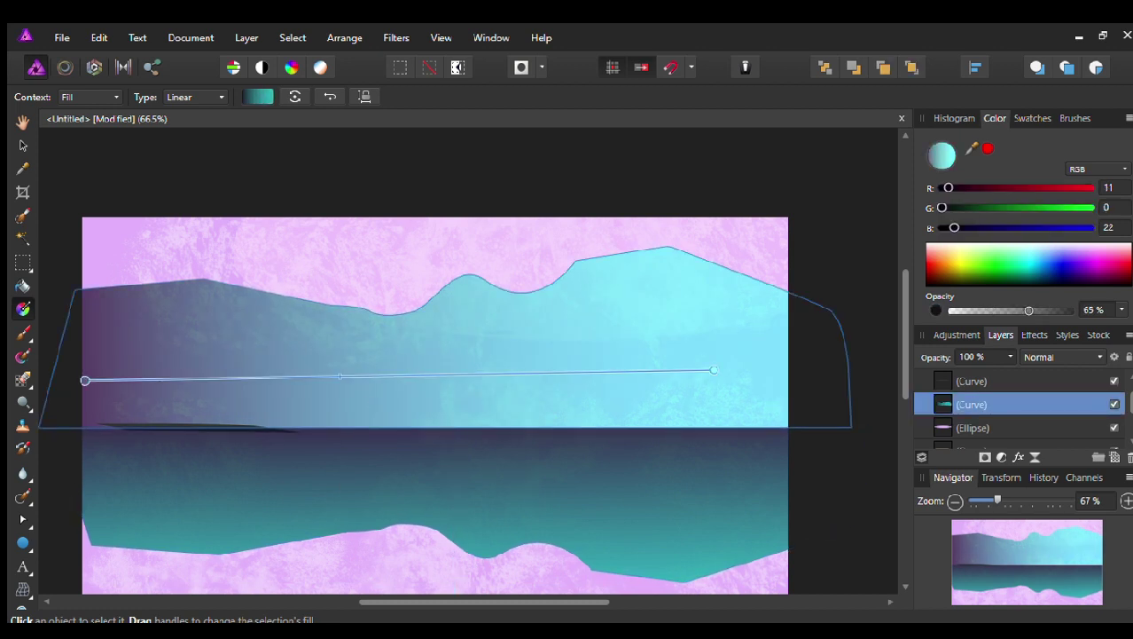
pyautogui.hotkey('ctrl', 'z')
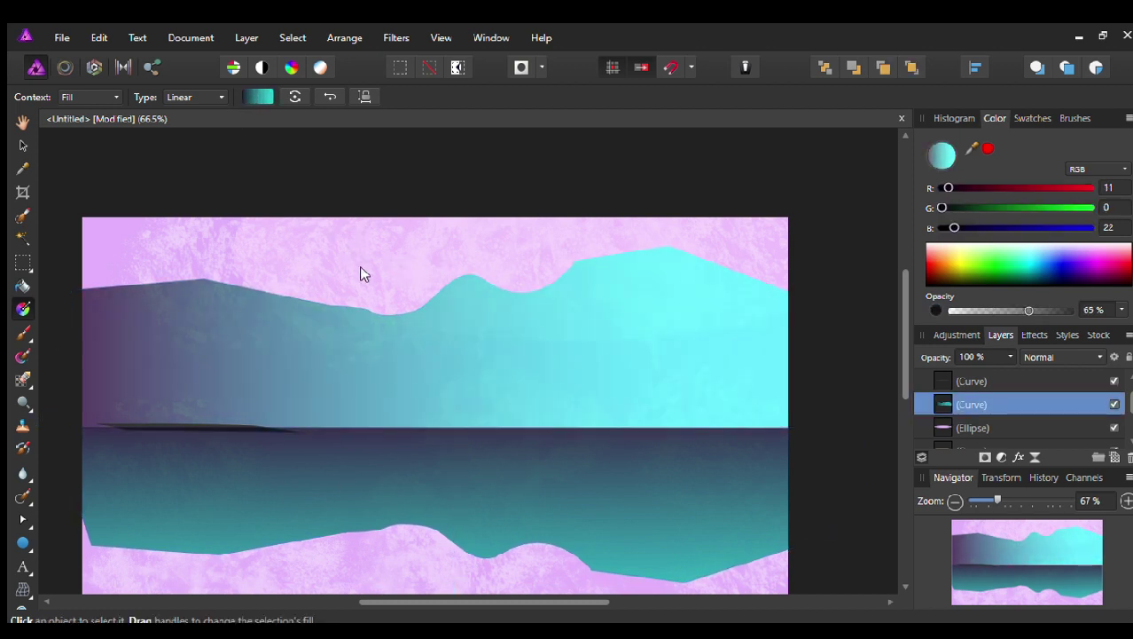
pyautogui.hotkey('ctrl', 'shift', 'z')
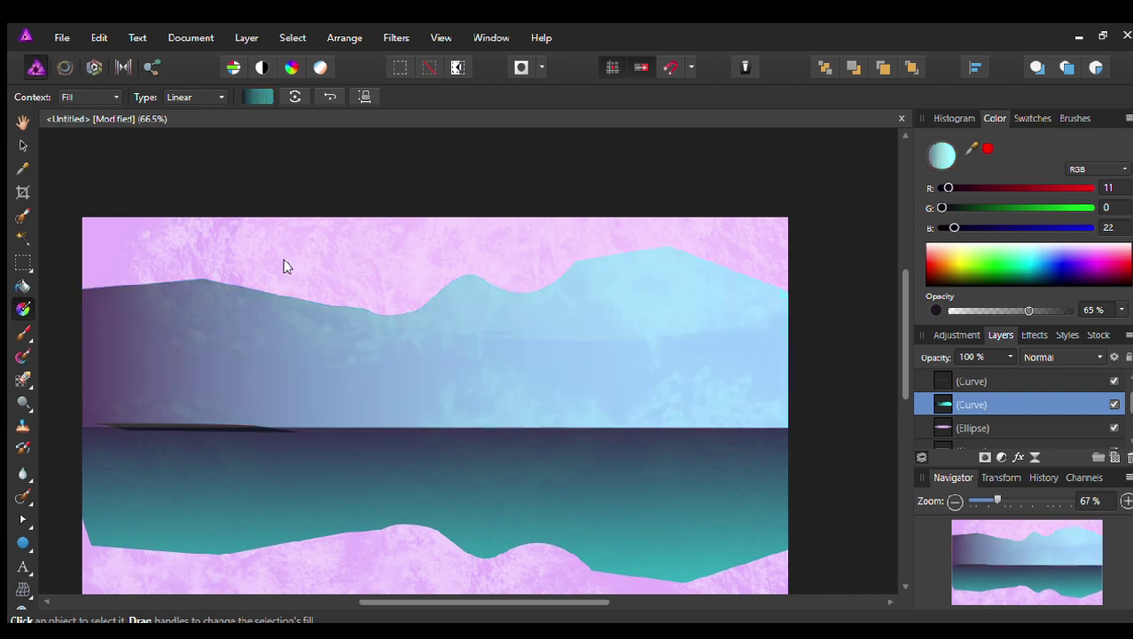
pyautogui.hotkey('ctrl', 'z')
pyautogui.hotkey('ctrl', 'shift', 'z')
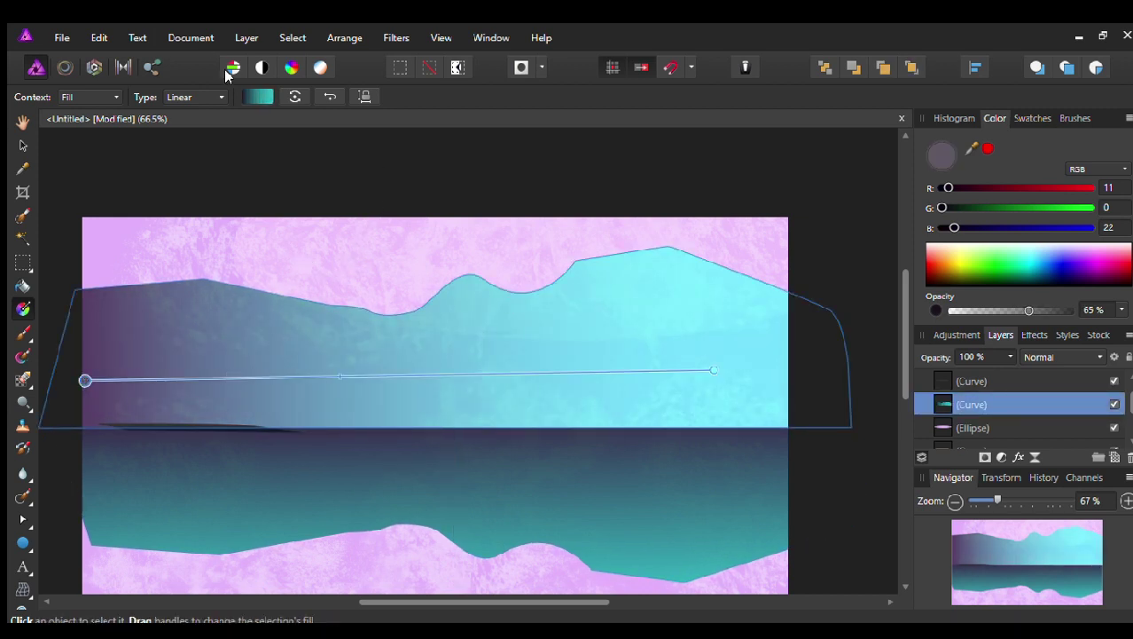
pyautogui.hotkey('ctrl', 'shift', 'z')
pyautogui.hotkey('ctrl', 'z')
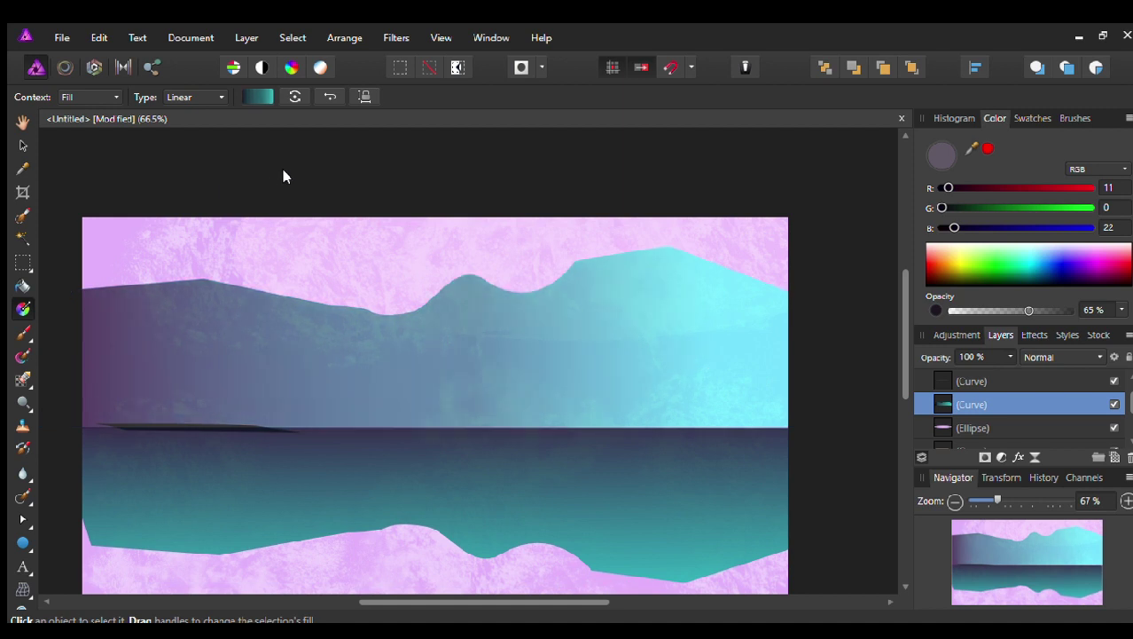
pyautogui.hotkey('ctrl', 'shift', 'z')
pyautogui.hotkey('ctrl', 'shift', 'z')
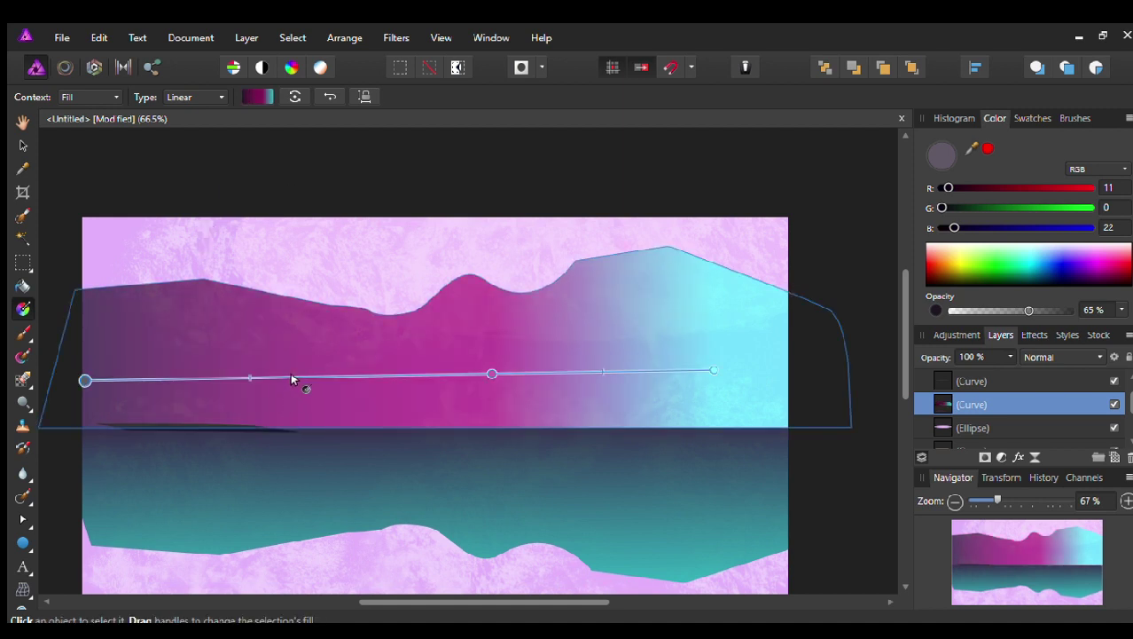
pyautogui.hotkey('ctrl', 'z')
pyautogui.hotkey('ctrl', 'z')
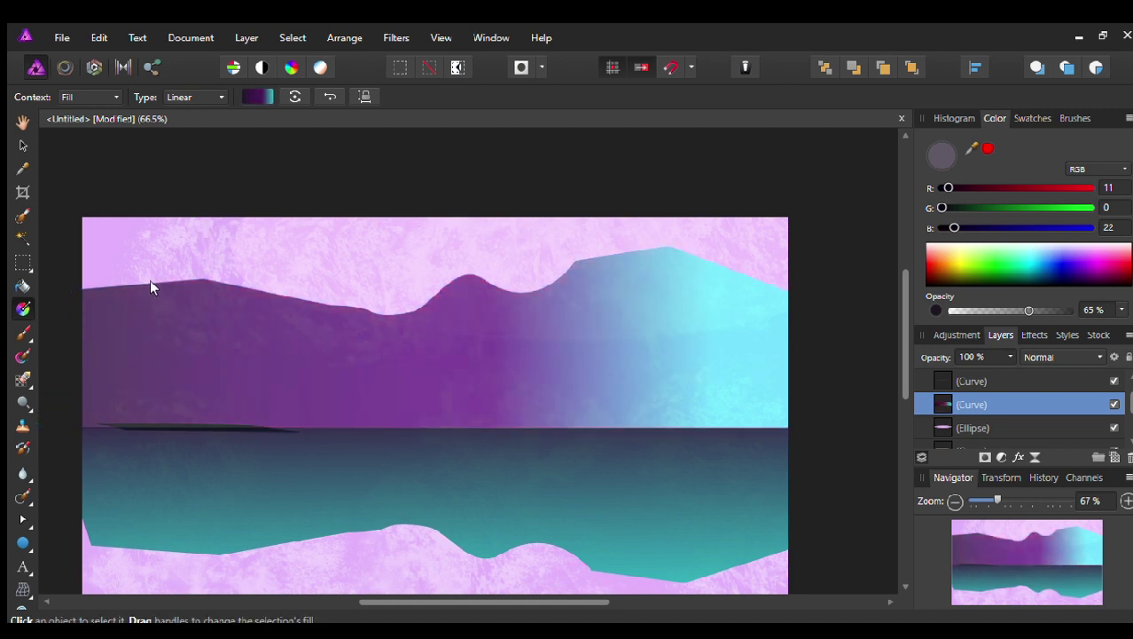
pyautogui.hotkey('ctrl', 'z')
pyautogui.click(1000, 407)
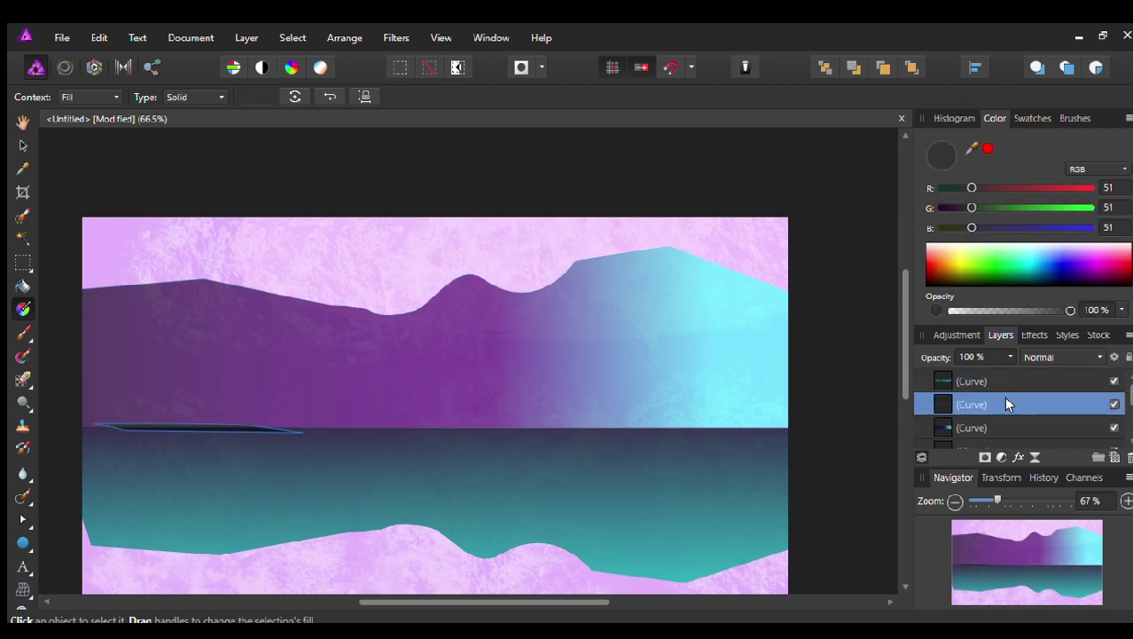
# Step: Give the lower reflection a horizontal gradient with an added magenta middle stop
pyautogui.click(992, 380)
pyautogui.click(994, 381)
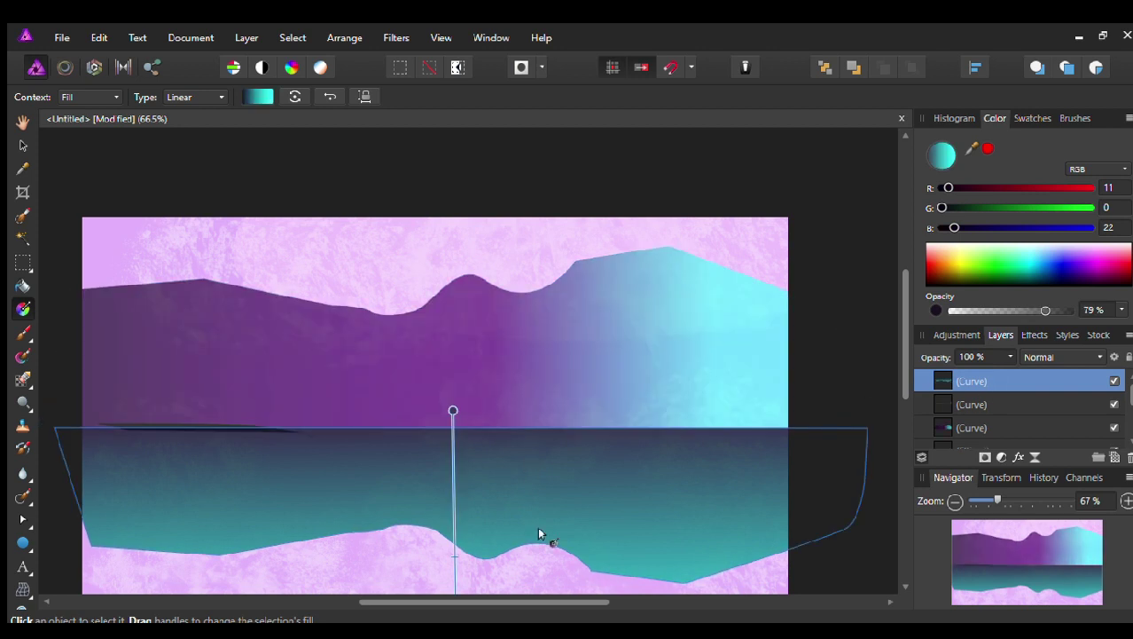
pyautogui.moveTo(98, 499); pyautogui.dragTo(776, 502)
pyautogui.click(324, 499)
pyautogui.moveTo(323, 500); pyautogui.dragTo(510, 501)
pyautogui.click(327, 501)
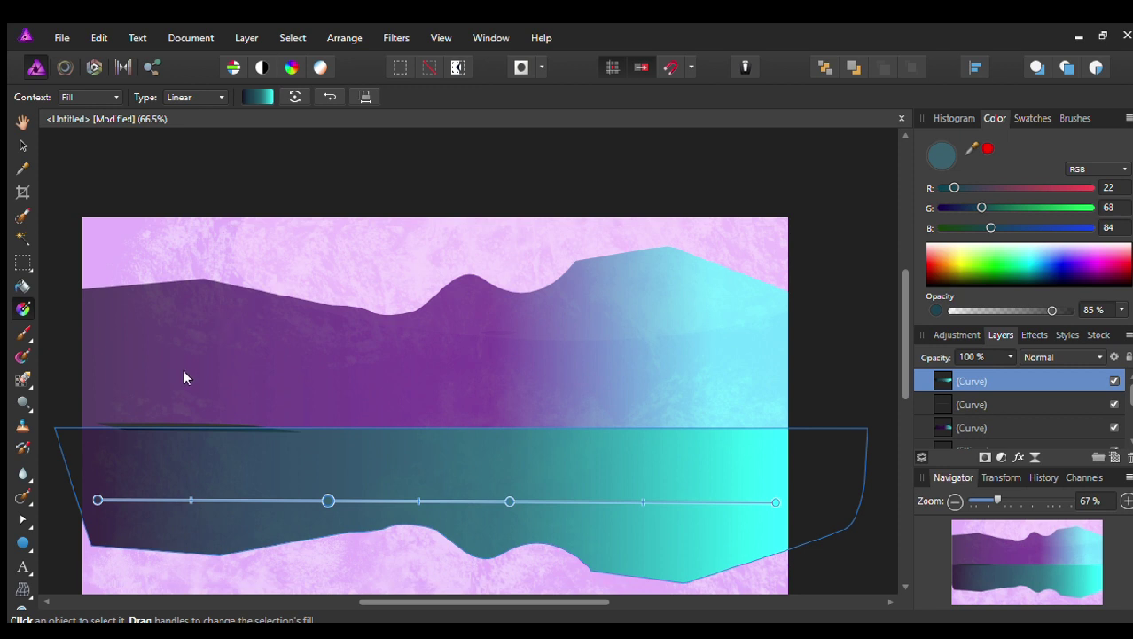
pyautogui.moveTo(329, 501); pyautogui.dragTo(413, 502)
pyautogui.press('0')
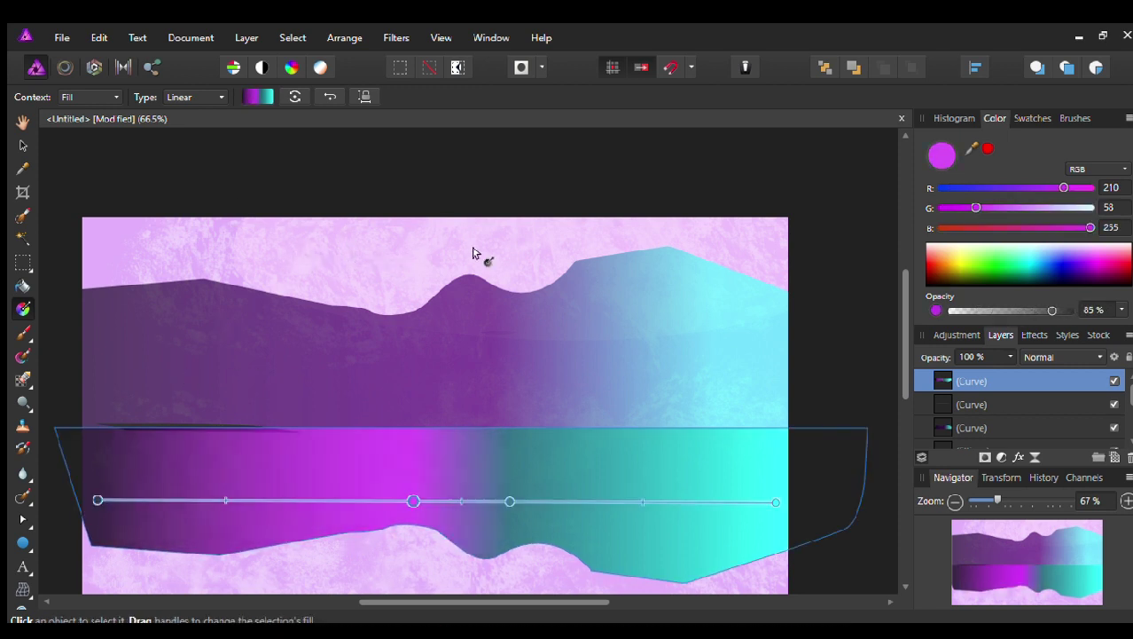
# Step: Delete the teal reflection shape and select the purple mountains
pyautogui.press('Delete')
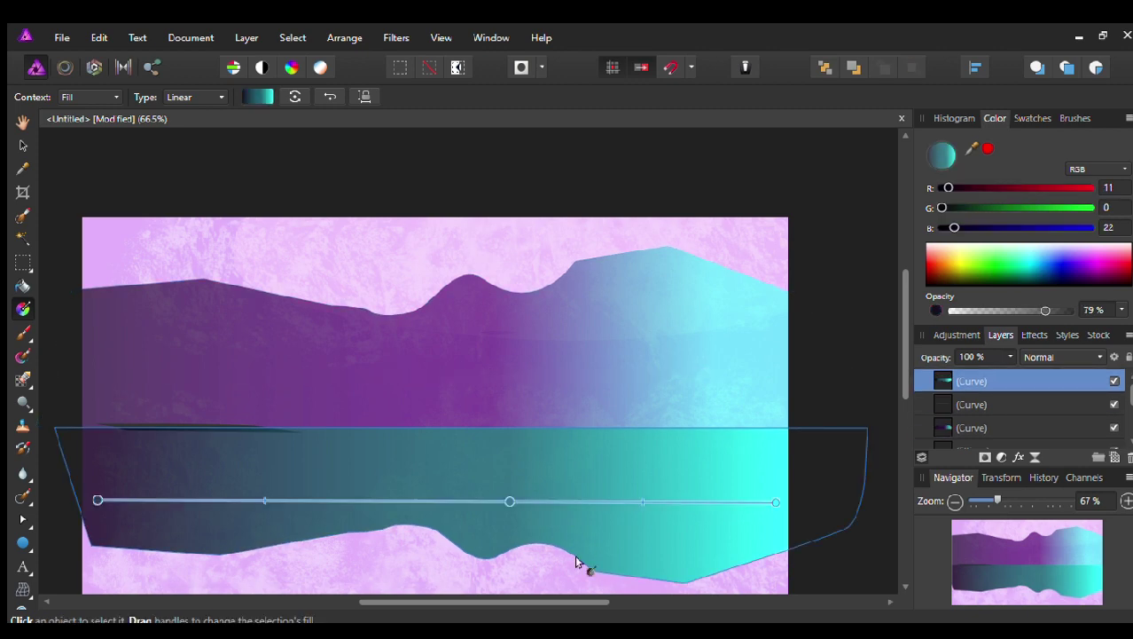
pyautogui.press('Delete')
pyautogui.click(582, 414)
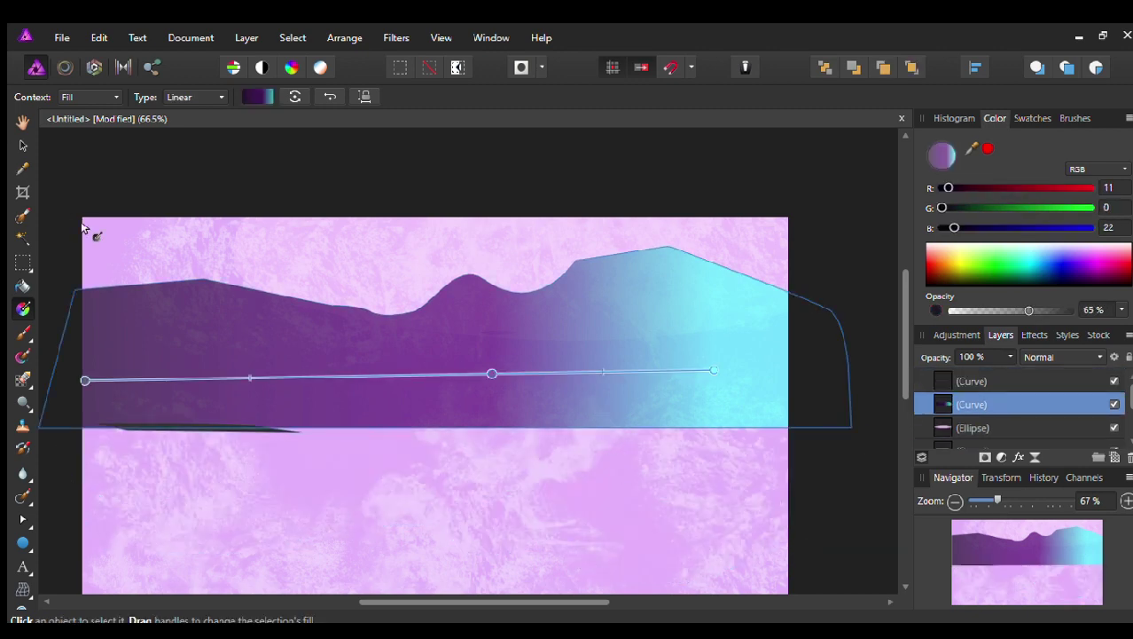
# Step: Duplicate the purple mountains, flip the copy downward and place it just below the horizon
pyautogui.press('v')
pyautogui.hotkey('ctrl', 'j')
pyautogui.moveTo(326, 372); pyautogui.dragTo(336, 365)
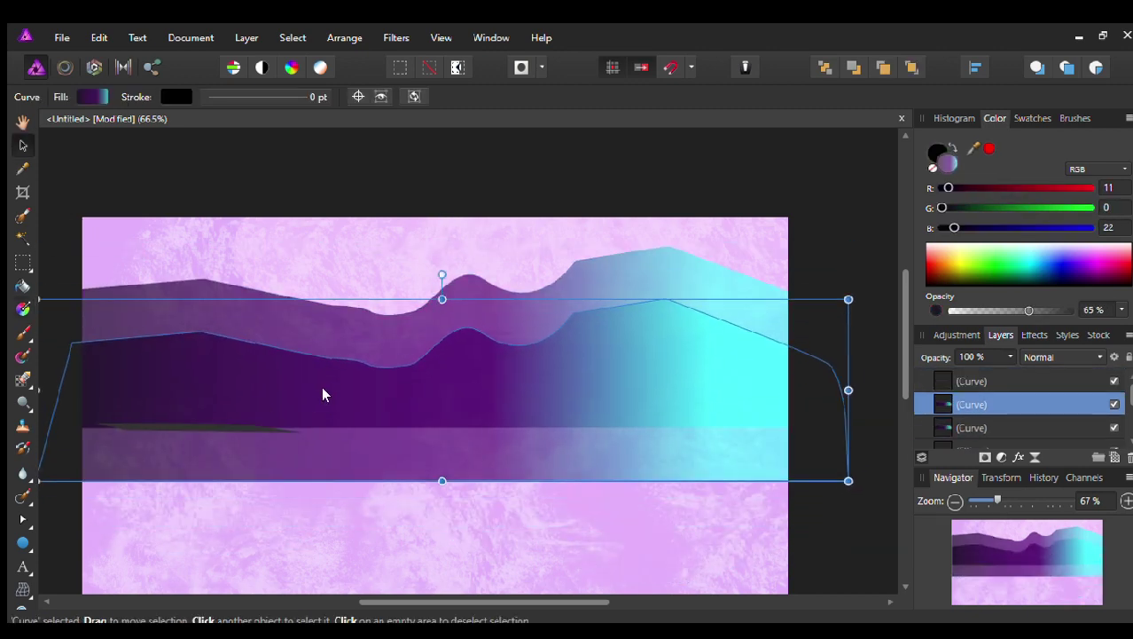
pyautogui.hotkey('ctrl', 'j')
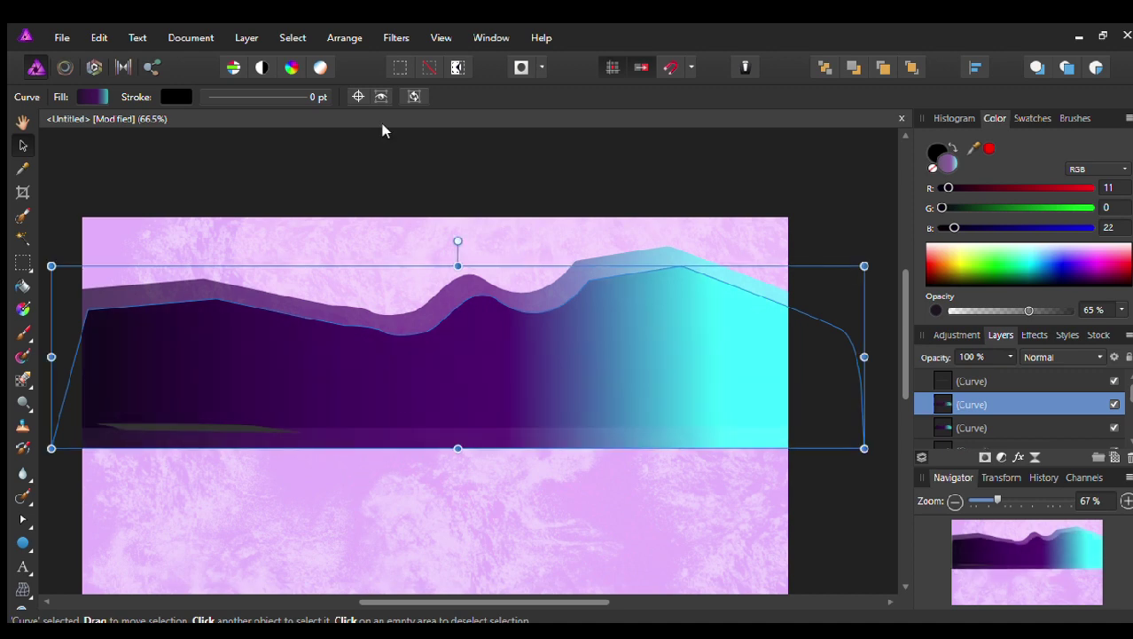
pyautogui.moveTo(404, 451); pyautogui.dragTo(404, 531)
pyautogui.hotkey('ctrl', '[')
pyautogui.moveTo(458, 448); pyautogui.dragTo(458, 435)
pyautogui.press('a')
pyautogui.press('v')
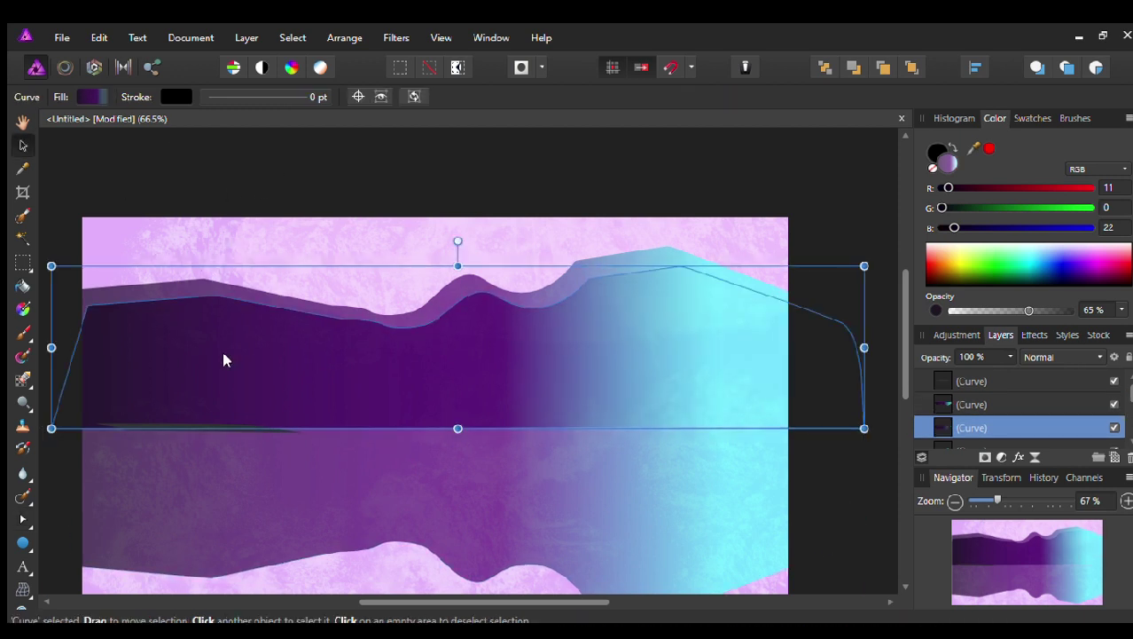
pyautogui.moveTo(157, 335); pyautogui.dragTo(107, 525)
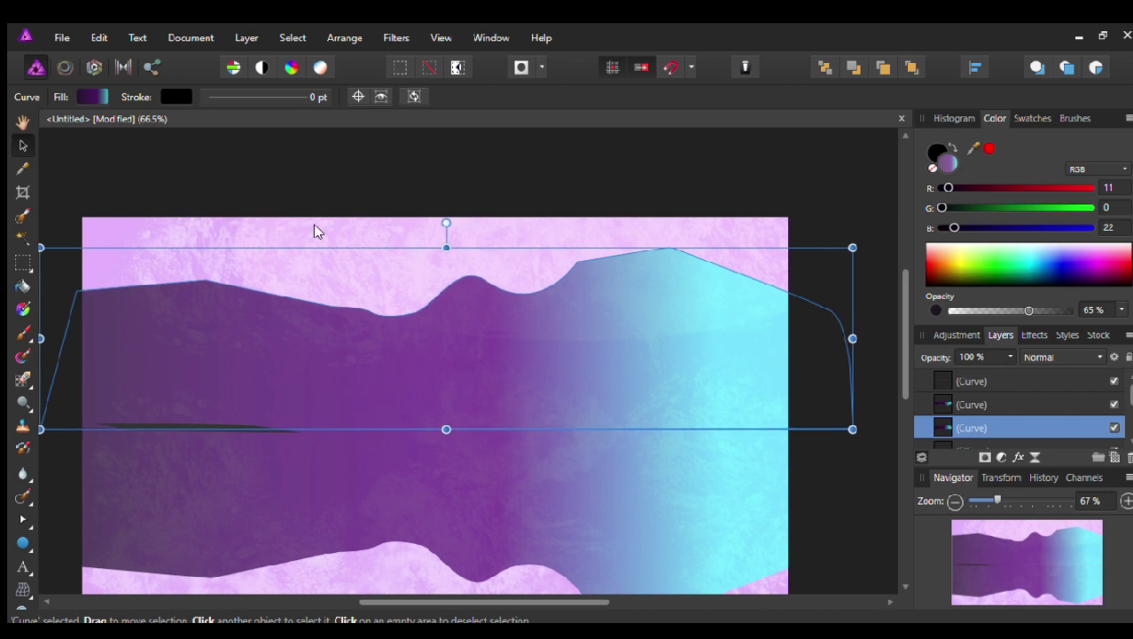
# Step: Click through the dark curve, ellipse and background rectangle layers, collapsing the rectangle
pyautogui.click(461, 343)
pyautogui.click(632, 290)
pyautogui.click(942, 429)
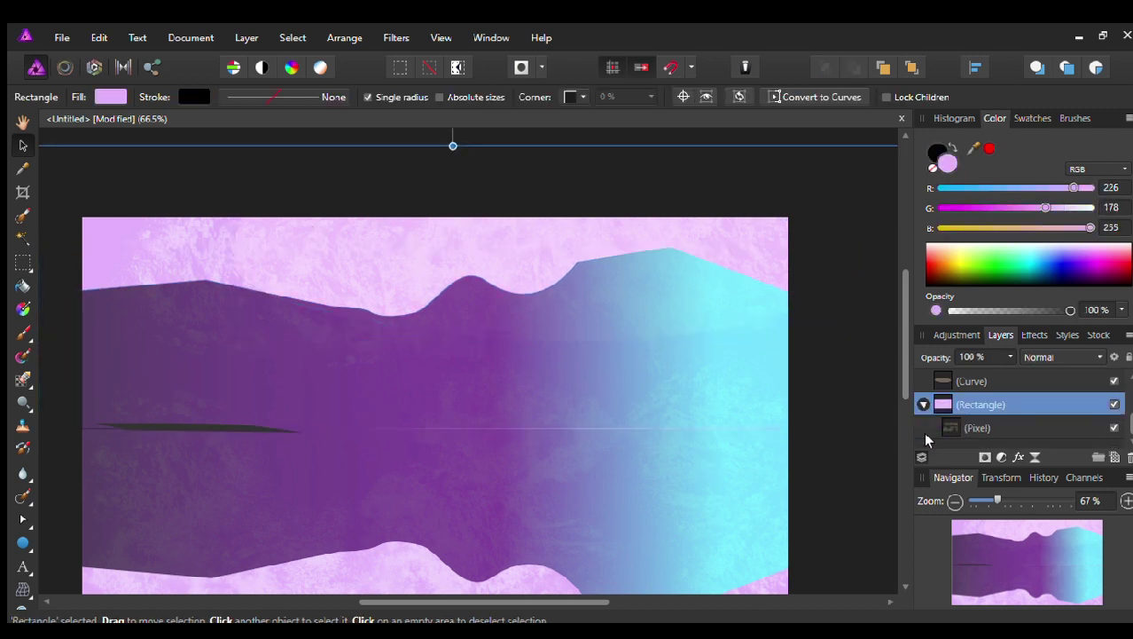
pyautogui.click(924, 404)
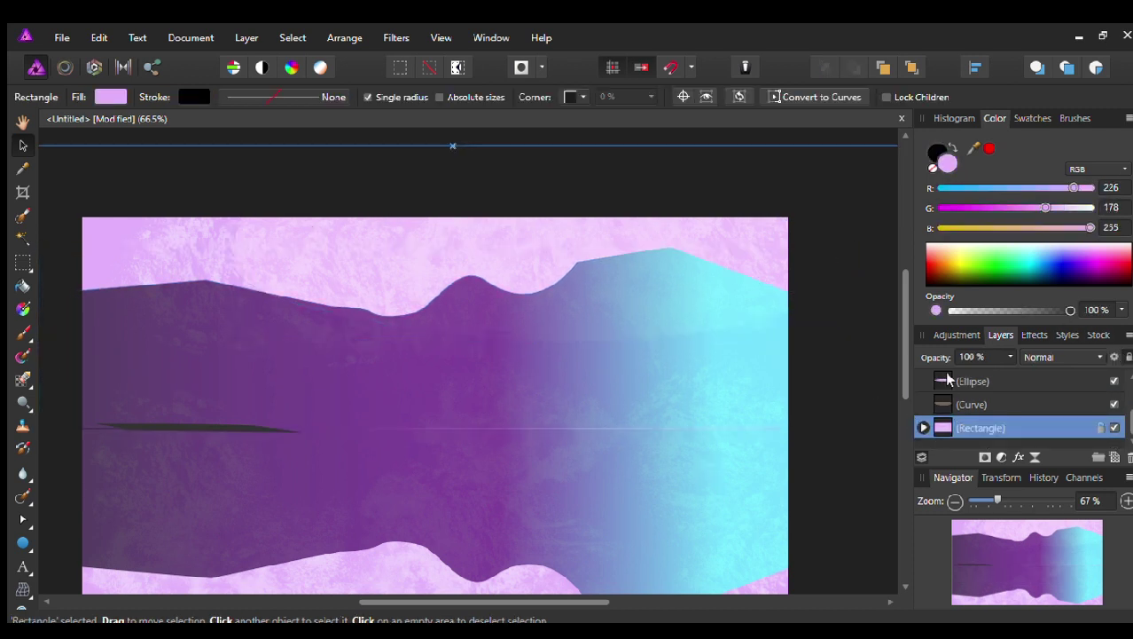
# Step: Select the topmost curve and add a new empty pixel layer above it
pyautogui.scroll(2, 799, 416)
pyautogui.scroll(2, 692, 470)
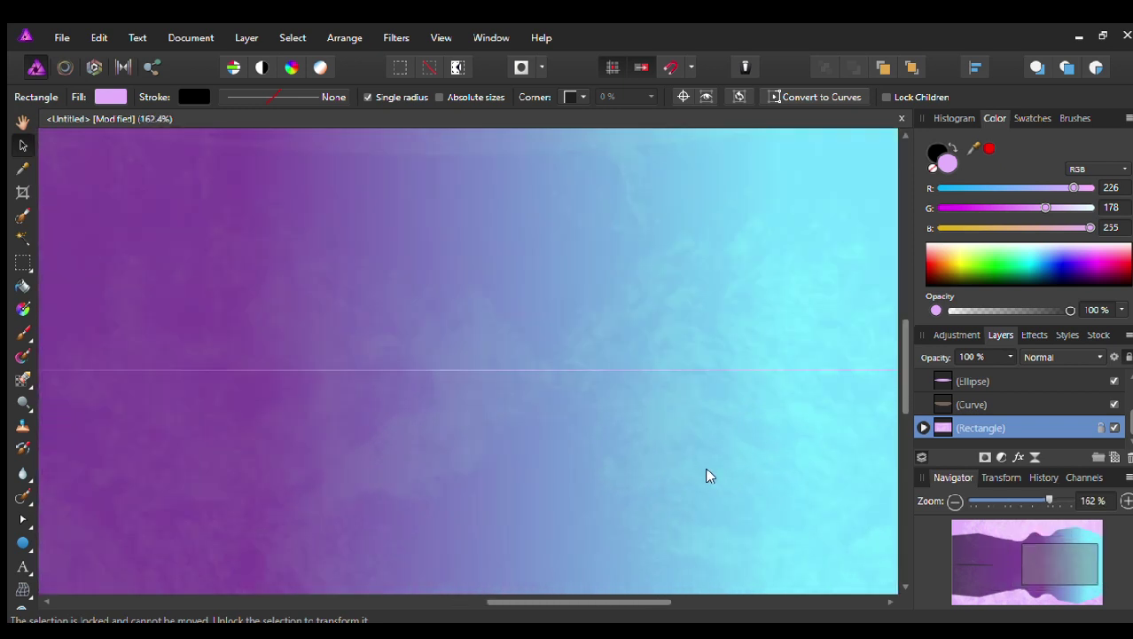
pyautogui.moveTo(493, 603); pyautogui.dragTo(556, 603)
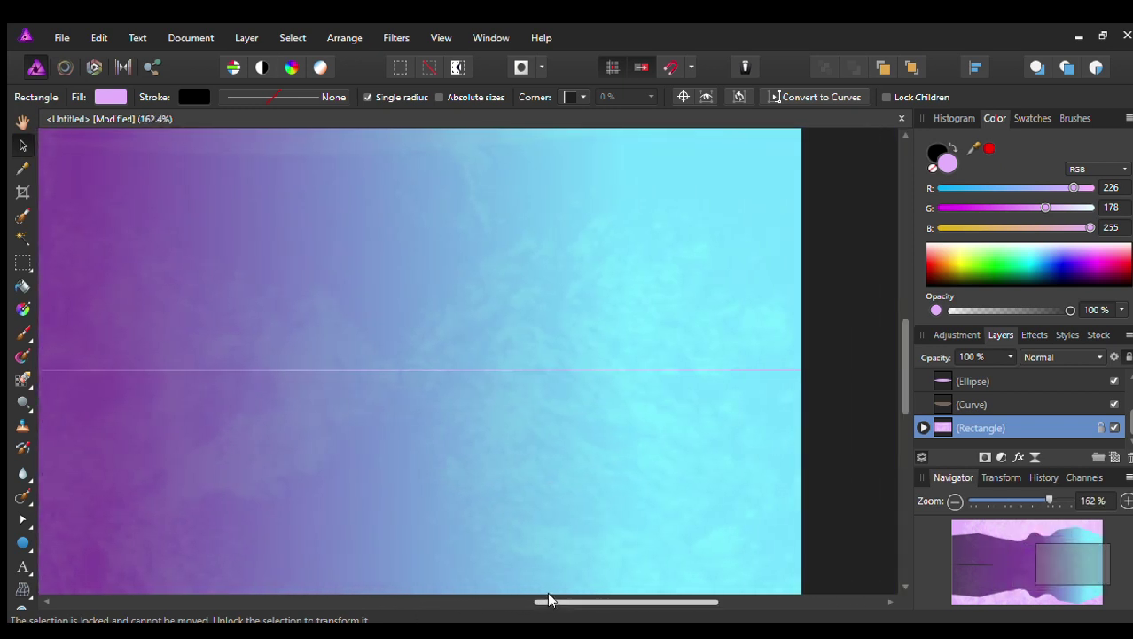
pyautogui.scroll(2, 935, 399)
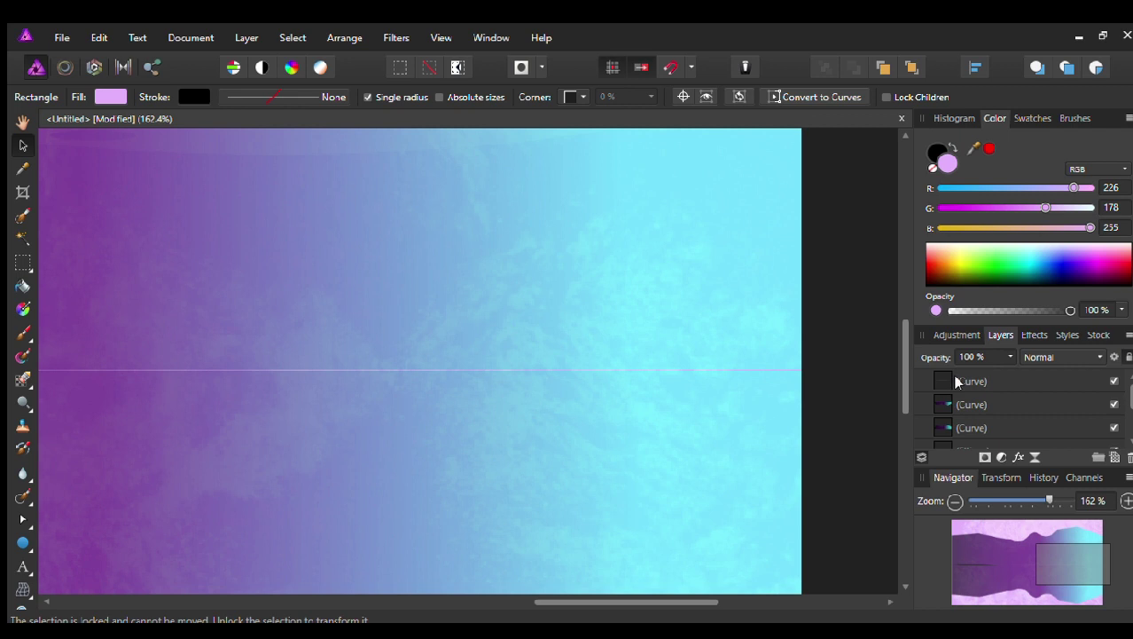
pyautogui.click(956, 382)
pyautogui.click(1109, 454)
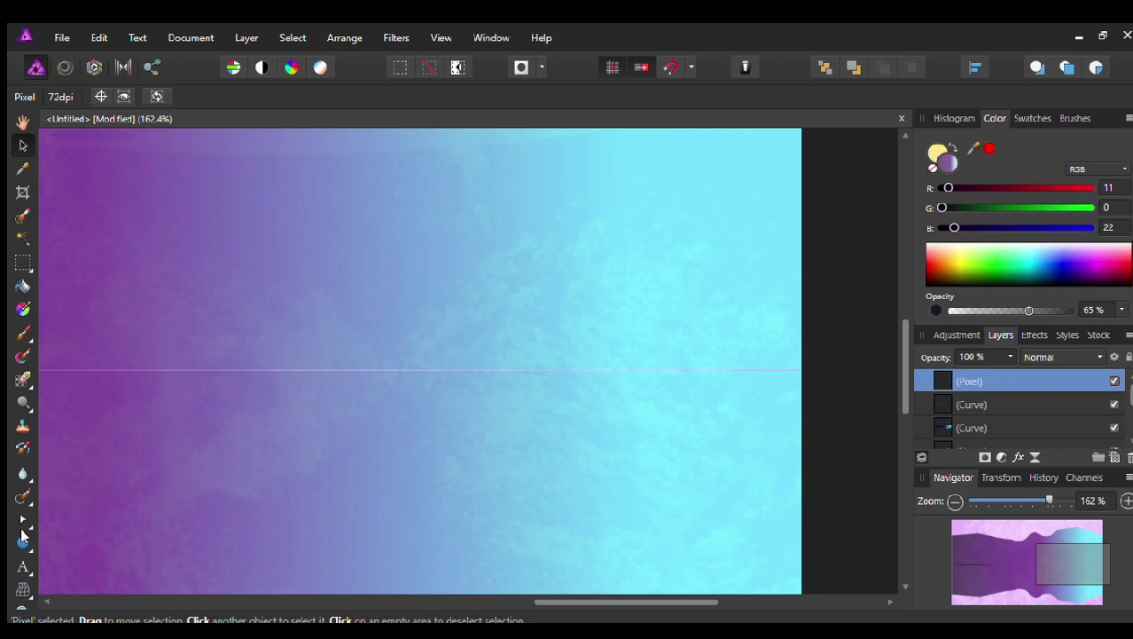
# Step: Pen a closed boat-hull outline on the horizon and fill it black
pyautogui.press('p')
pyautogui.click(360, 340)
pyautogui.moveTo(446, 354); pyautogui.dragTo(555, 327)
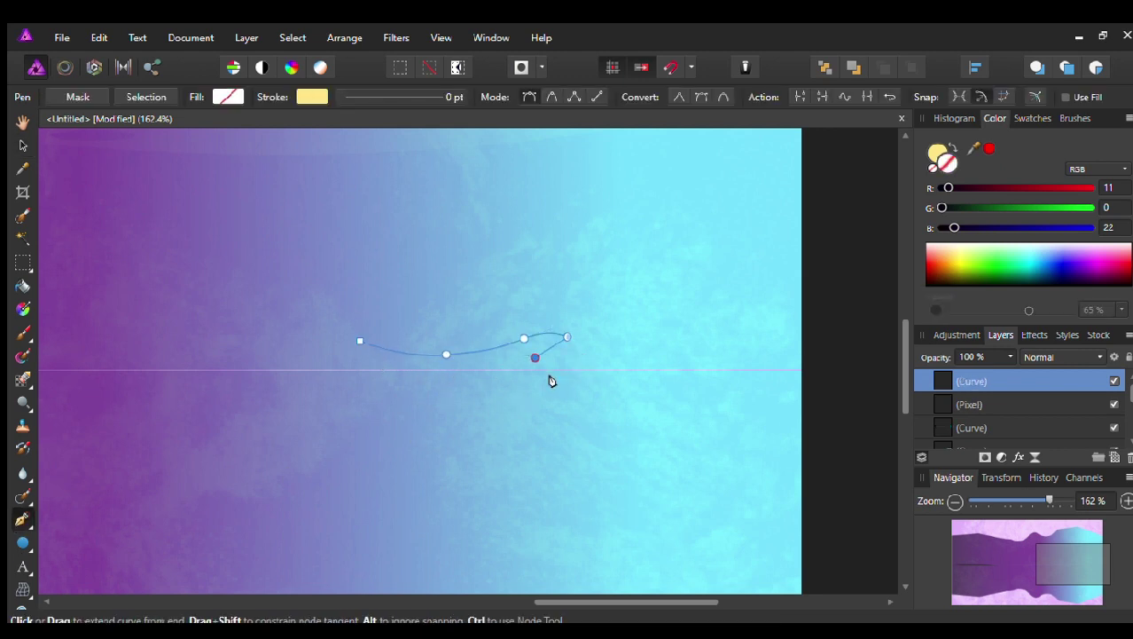
pyautogui.hotkey('ctrl', 'z')
pyautogui.hotkey('ctrl', 'z')
pyautogui.hotkey('ctrl', 'z')
pyautogui.click(514, 369)
pyautogui.moveTo(374, 371); pyautogui.dragTo(356, 353)
pyautogui.click(340, 329)
pyautogui.click(360, 341)
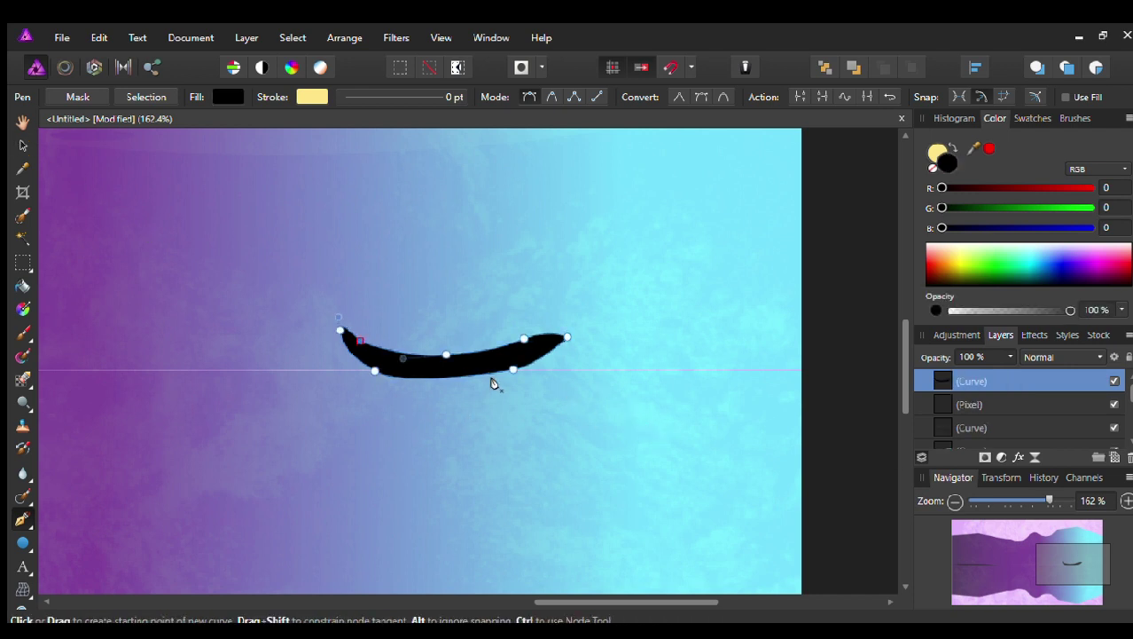
# Step: Colour the boat dark purple 11/0/22 at 65% opacity, then draw a black oval head above it
pyautogui.press('v')
pyautogui.click(972, 357)
pyautogui.write('65')
pyautogui.press('Return')
pyautogui.click(586, 507)
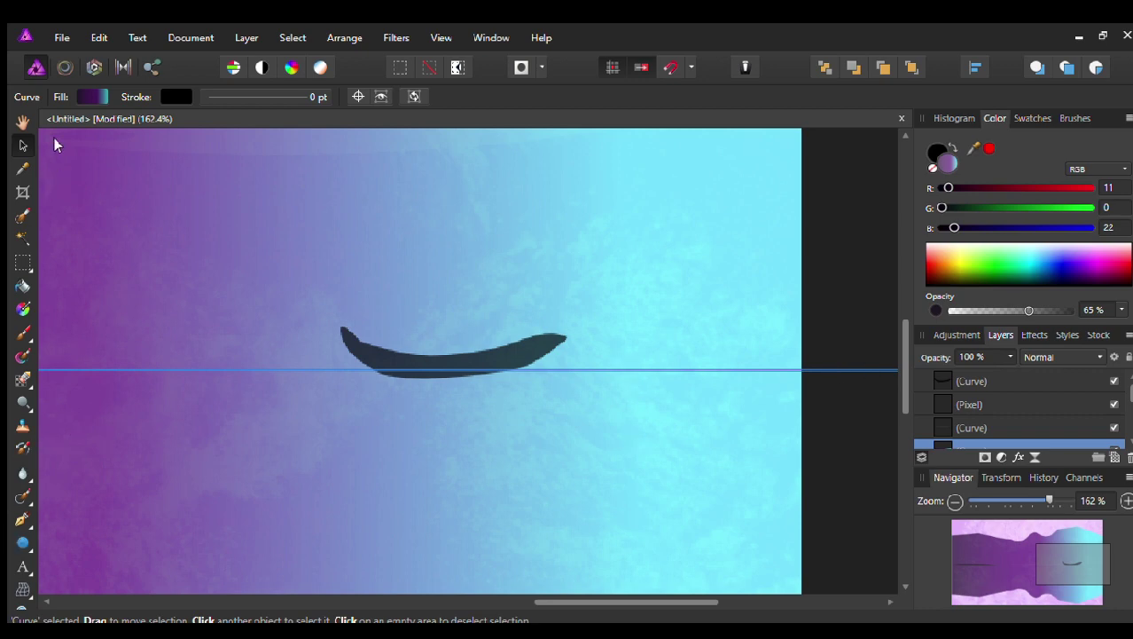
pyautogui.press('m')
pyautogui.moveTo(493, 292); pyautogui.dragTo(521, 326)
# Step: Pen a body shape under the head and fill it black
pyautogui.scroll(5, 558, 311)
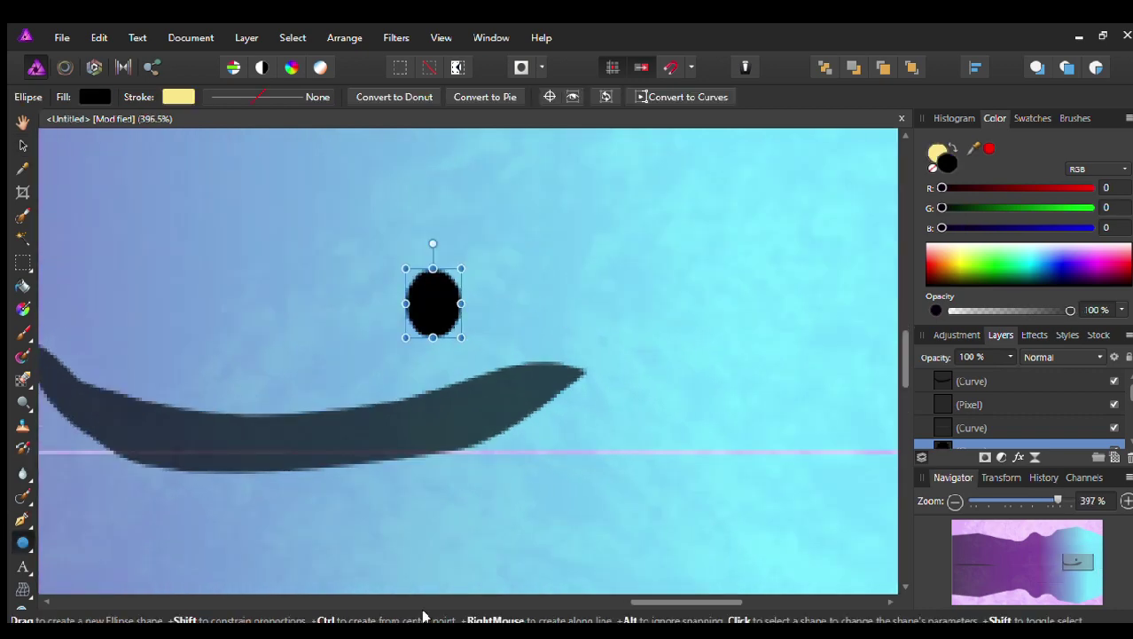
pyautogui.hscroll(-3, 601, 377)
pyautogui.press('p')
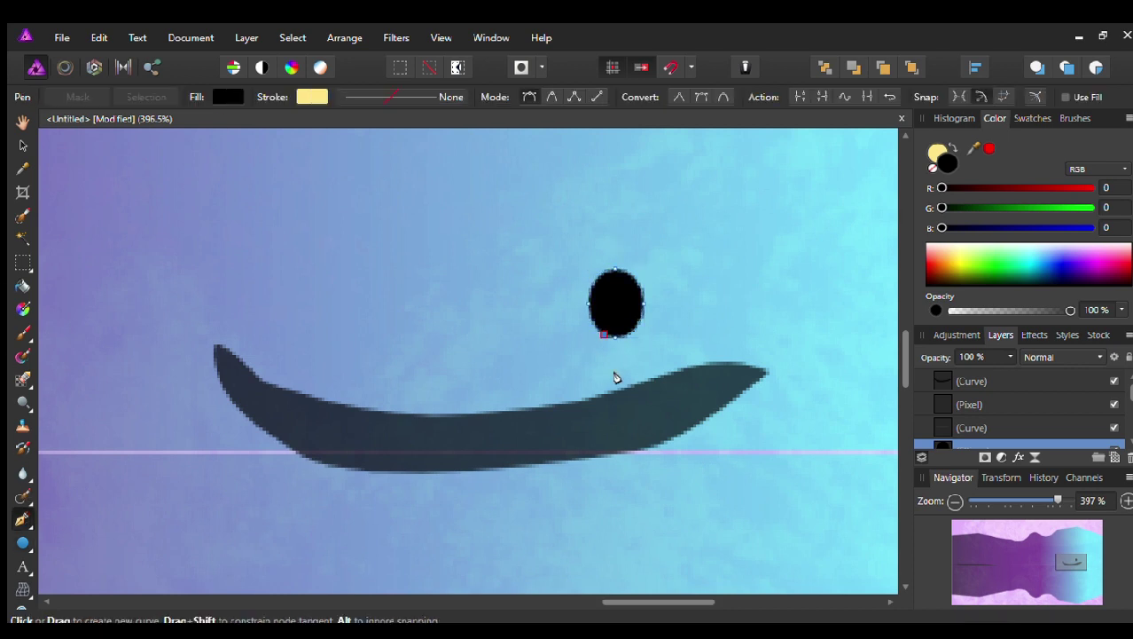
pyautogui.click(588, 371)
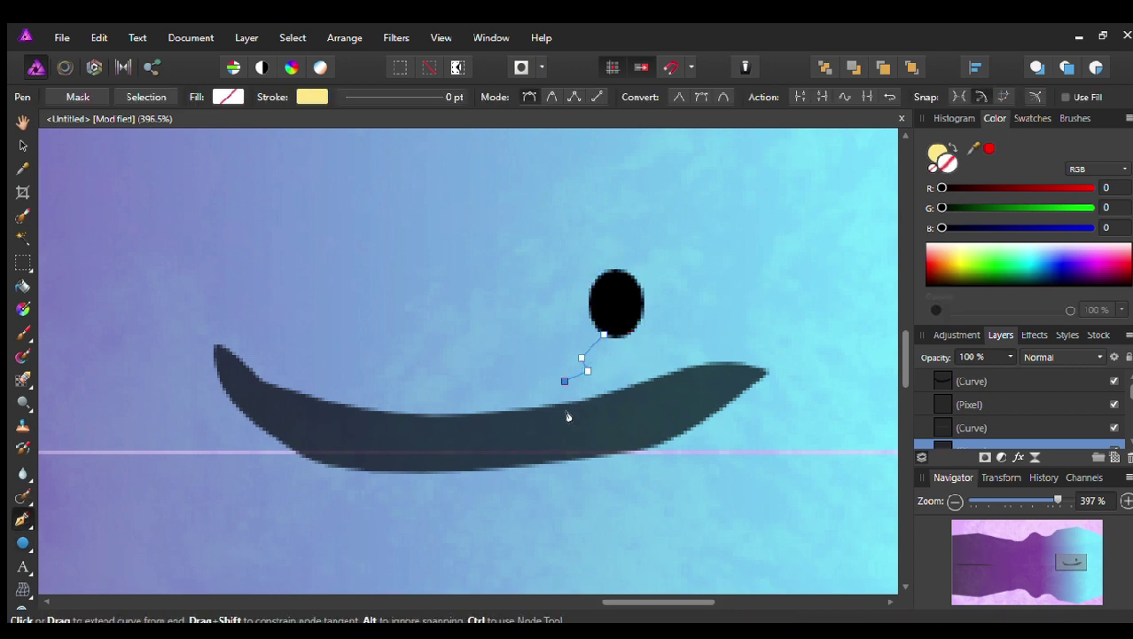
pyautogui.click(626, 365)
pyautogui.click(1012, 267)
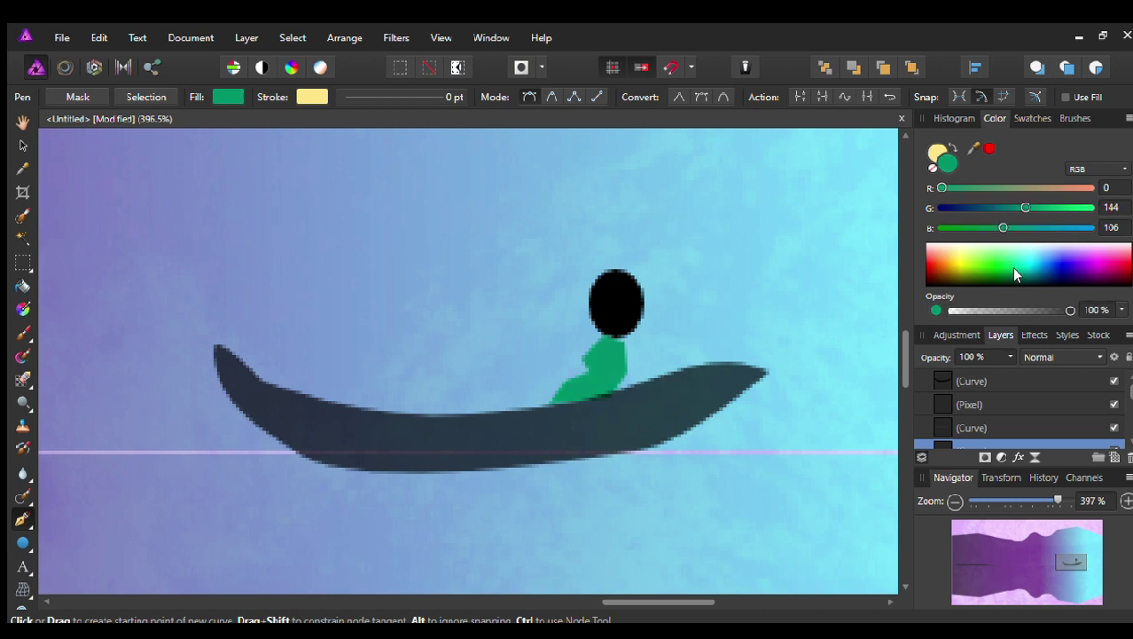
pyautogui.click(1018, 284)
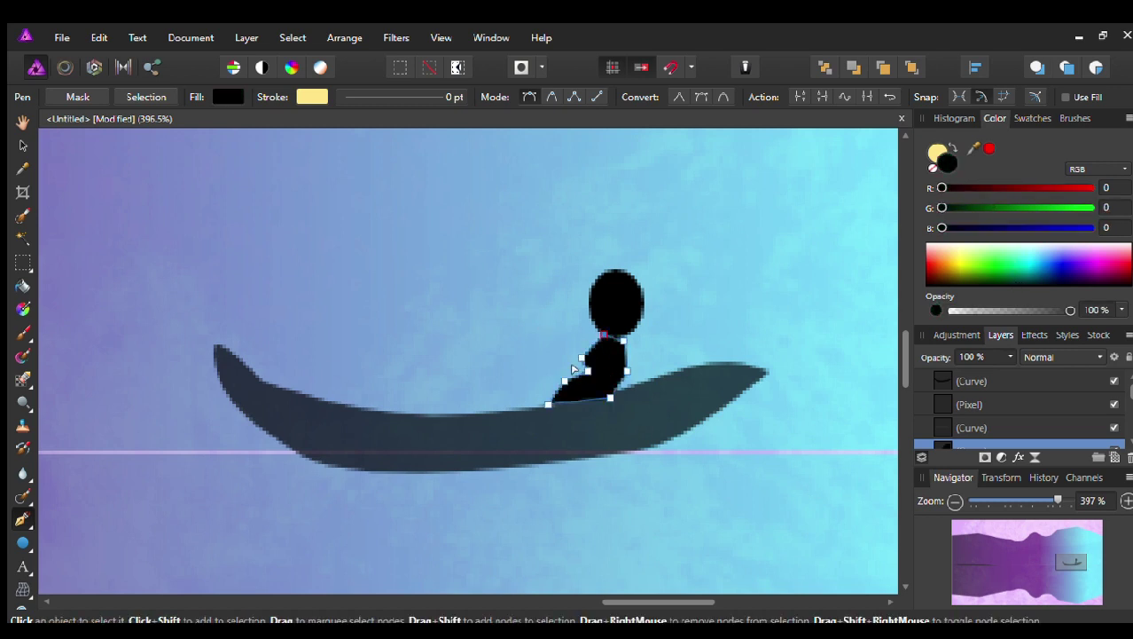
# Step: Remove a stray extra curve beside the figure and clear the selection
pyautogui.click(600, 338)
pyautogui.click(552, 349)
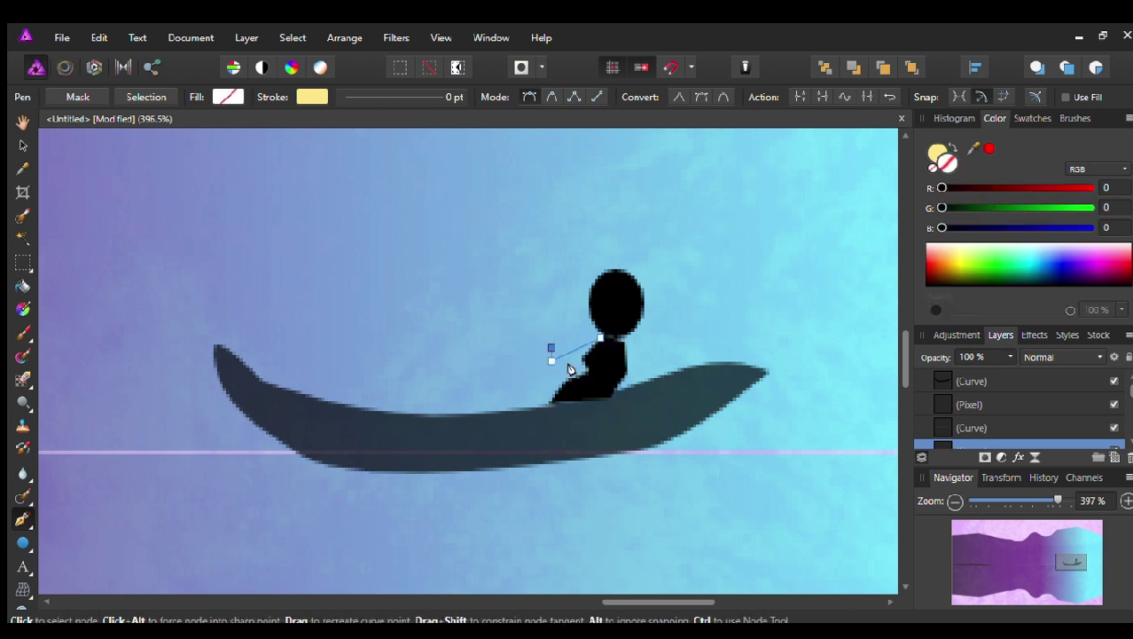
pyautogui.hotkey('ctrl', 'z')
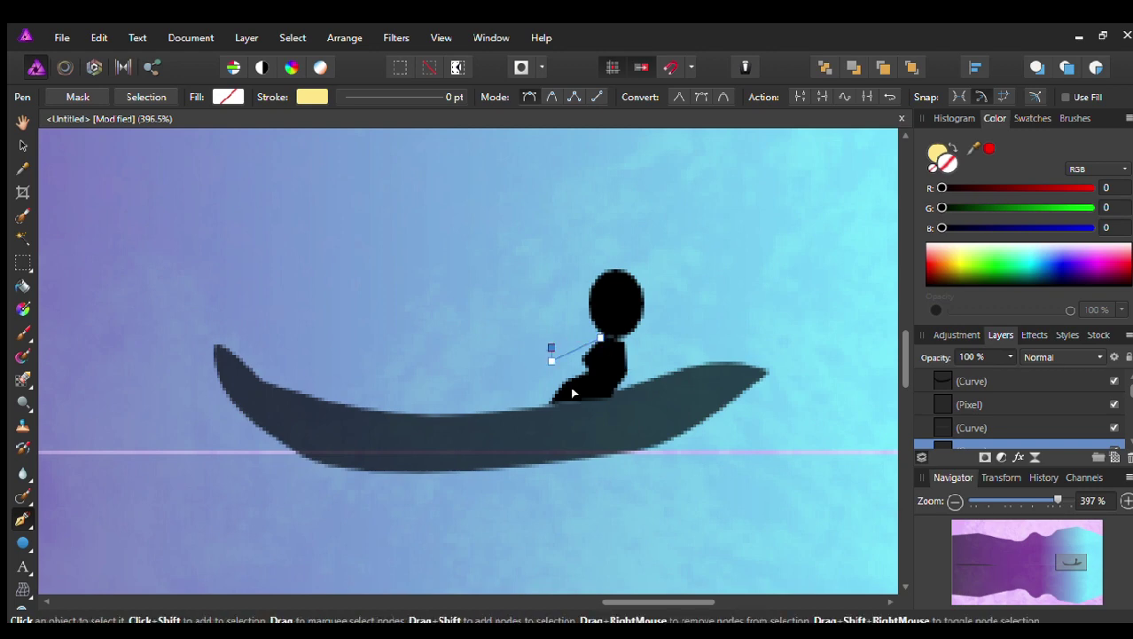
pyautogui.hotkey('ctrl', 'z')
pyautogui.hotkey('ctrl', 'z')
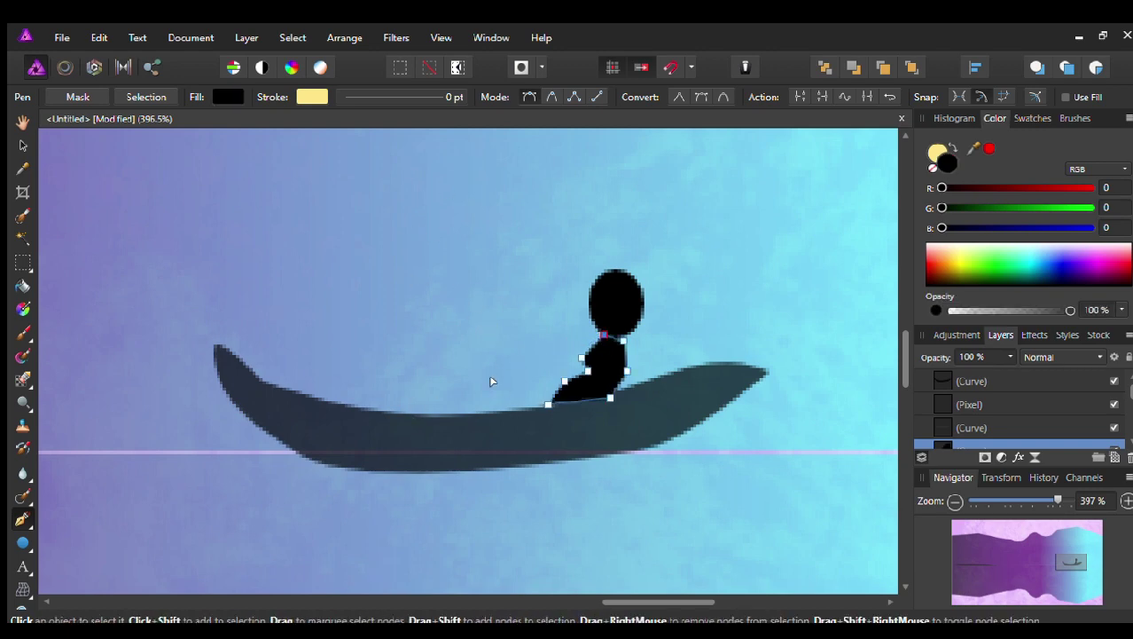
pyautogui.keyDown('ctrl'); pyautogui.scroll(-10, 477, 373); pyautogui.keyUp('ctrl')
pyautogui.press('v')
pyautogui.click(647, 326)
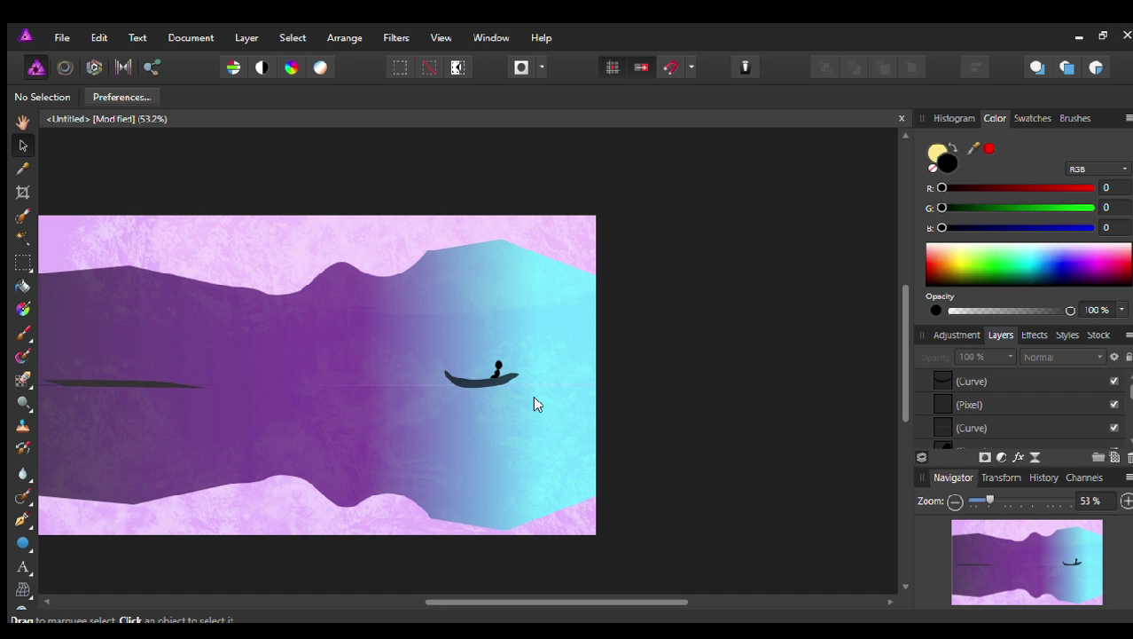
# Step: Group the figure's head ellipse and body curve, then duplicate the group
pyautogui.hscroll(-3, 433, 586)
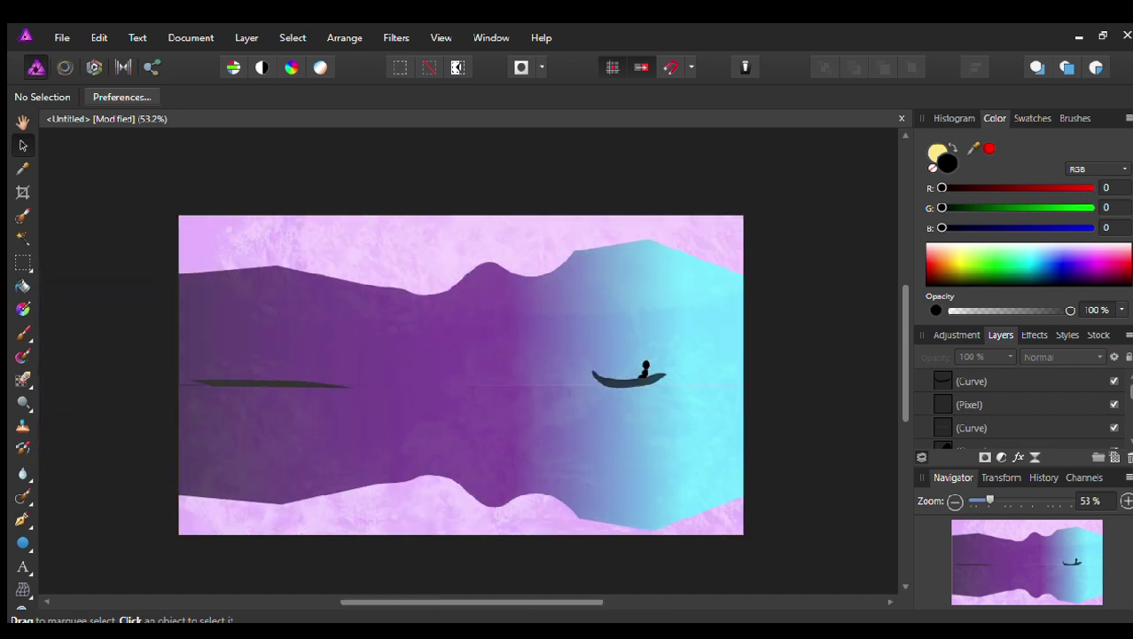
pyautogui.click(979, 383)
pyautogui.click(973, 404)
pyautogui.keyDown('shift'); pyautogui.click(971, 380); pyautogui.keyUp('shift')
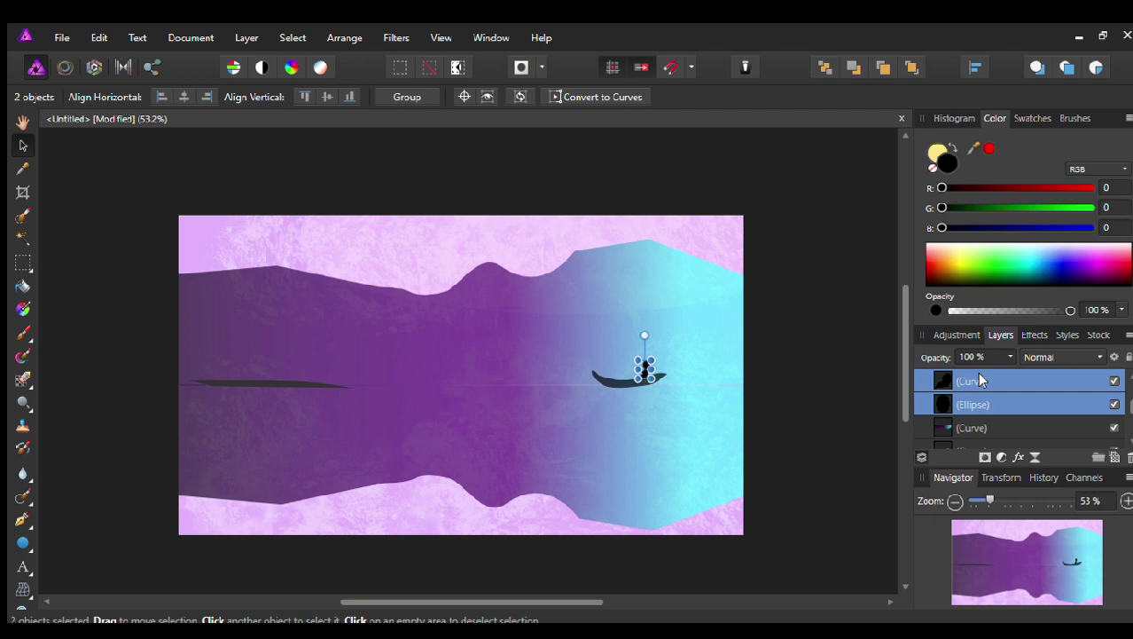
pyautogui.hotkey('ctrl', 'g')
pyautogui.hotkey('ctrl', 'j')
# Step: Move the copied figure left along the boat and tilt it slightly
pyautogui.scroll(4, 658, 369)
pyautogui.moveTo(619, 365); pyautogui.dragTo(581, 366)
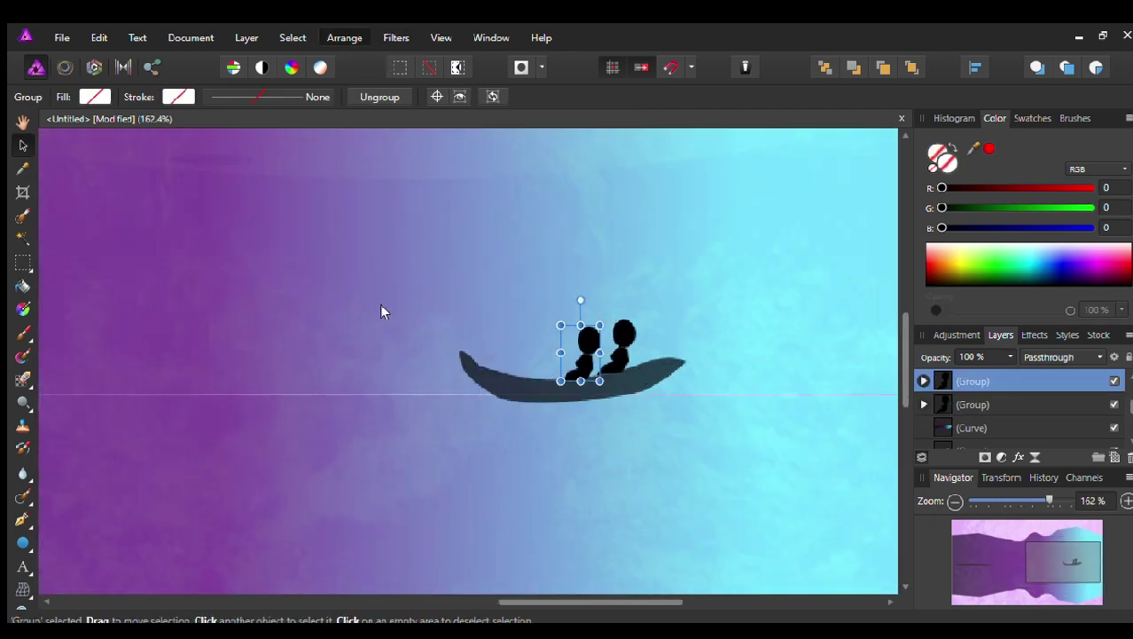
pyautogui.moveTo(576, 364)
pyautogui.mouseDown()
pyautogui.moveTo(570, 355)
pyautogui.moveTo(581, 363)
pyautogui.mouseUp()
pyautogui.click(662, 456)
pyautogui.click(574, 362)
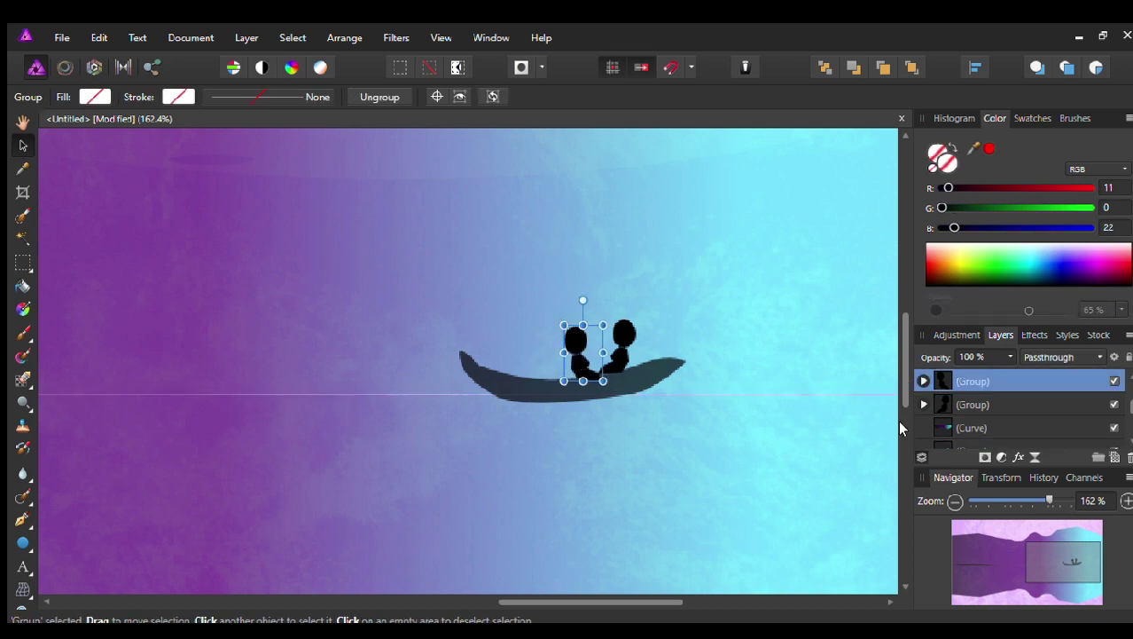
pyautogui.click(463, 394)
pyautogui.click(577, 354)
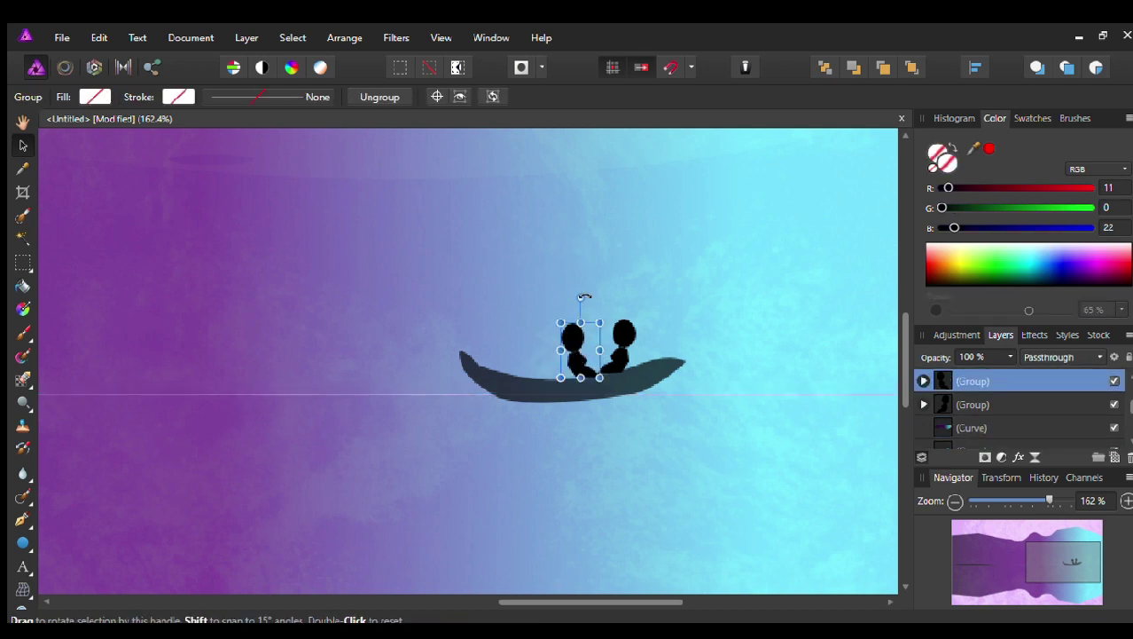
pyautogui.moveTo(576, 356); pyautogui.dragTo(568, 364)
# Step: Straighten the left figure beside the right one, then clear the selection
pyautogui.click(611, 454)
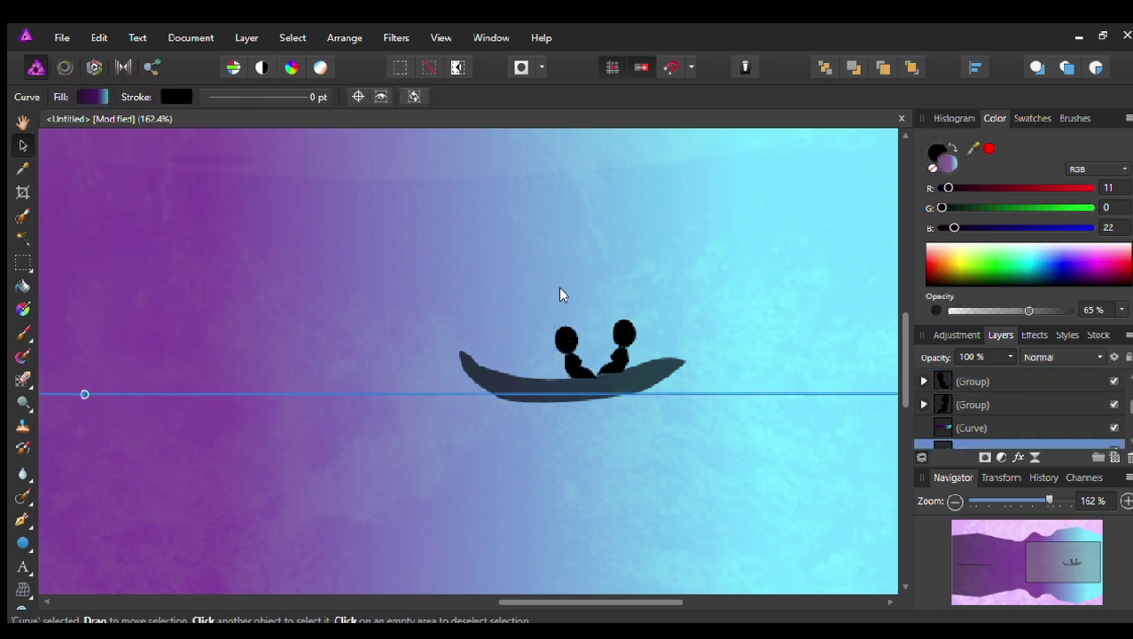
pyautogui.click(565, 350)
pyautogui.click(621, 351)
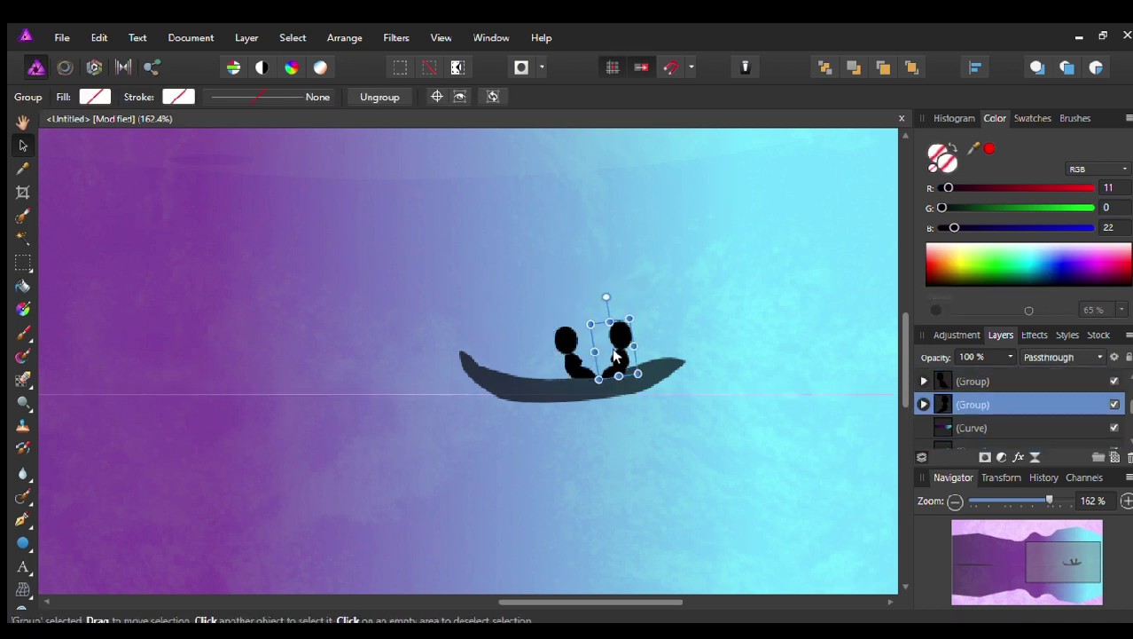
pyautogui.click(738, 413)
pyautogui.click(561, 355)
pyautogui.moveTo(570, 296); pyautogui.dragTo(567, 290)
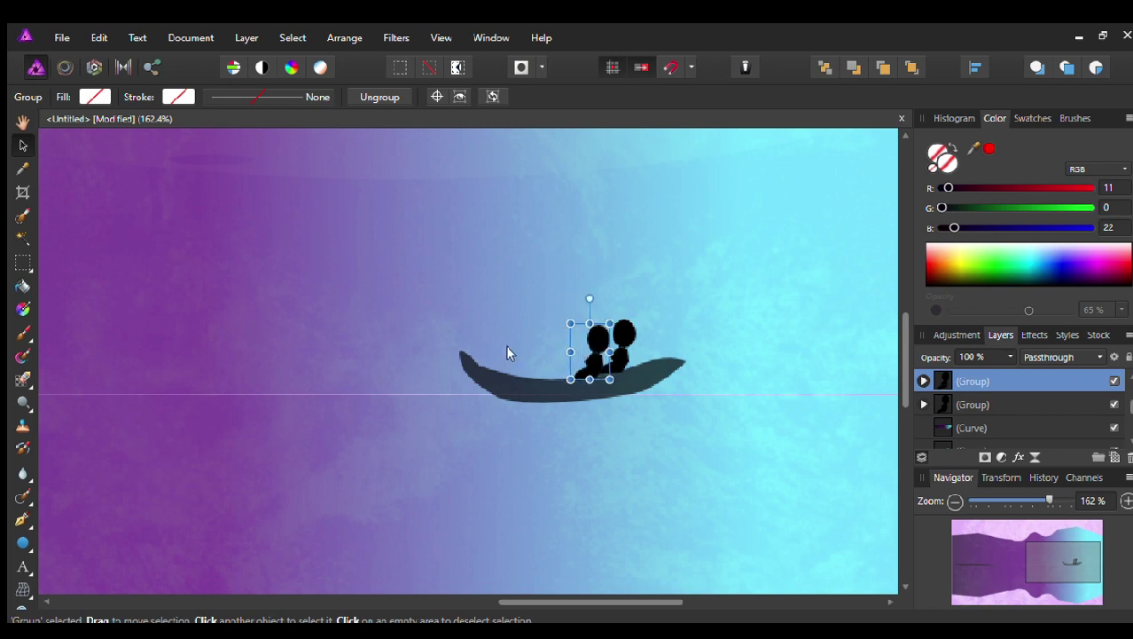
pyautogui.click(750, 484)
pyautogui.scroll(-3, 725, 442)
pyautogui.scroll(-2, 529, 508)
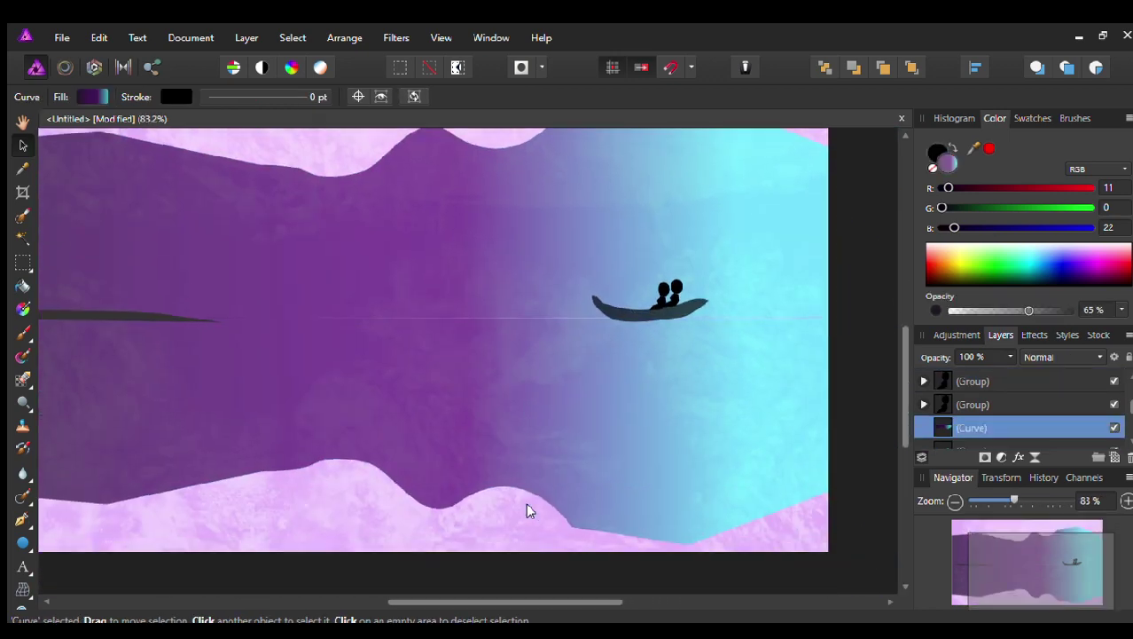
pyautogui.click(528, 508)
pyautogui.scroll(-2, 528, 508)
pyautogui.hotkey('ctrl', 'd')
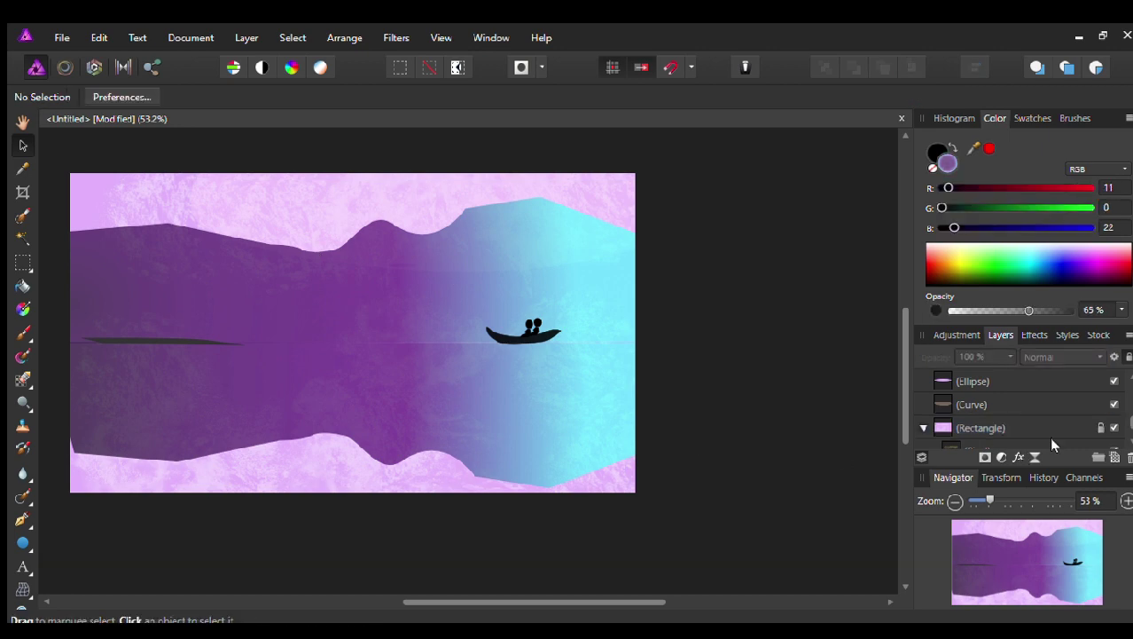
# Step: Sweep the background rectangle through trial colours, settling on lilac RGB 211/140/235
pyautogui.scroll(-1, 1029, 434)
pyautogui.click(1020, 428)
pyautogui.click(1011, 406)
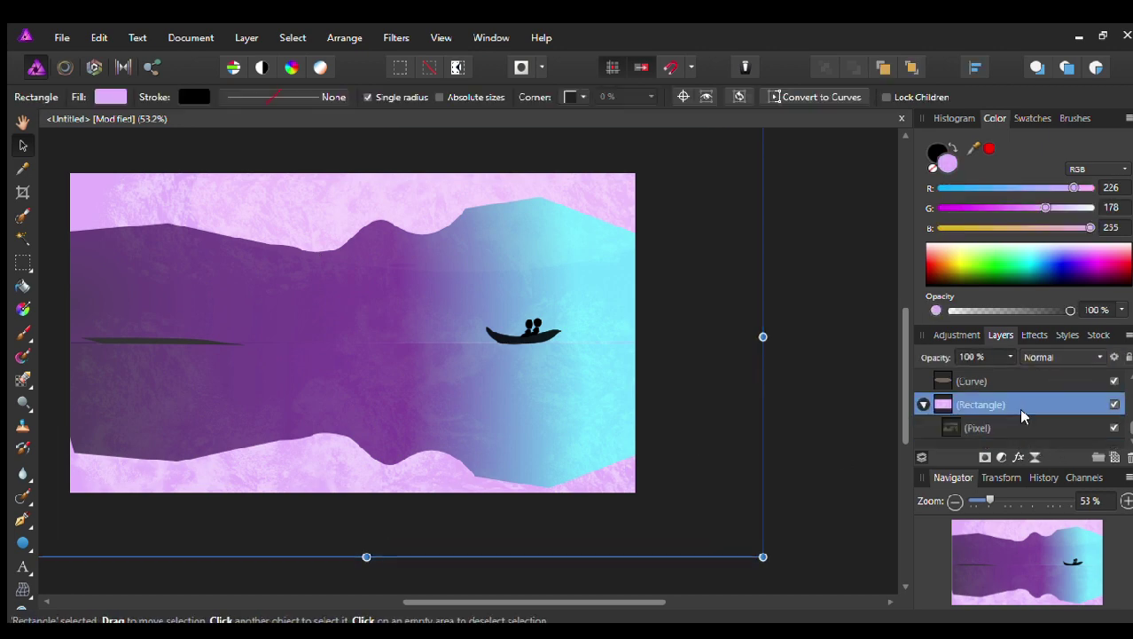
pyautogui.click(1034, 256)
pyautogui.moveTo(1034, 257)
pyautogui.mouseDown()
pyautogui.moveTo(1108, 263)
pyautogui.moveTo(1096, 255)
pyautogui.mouseUp()
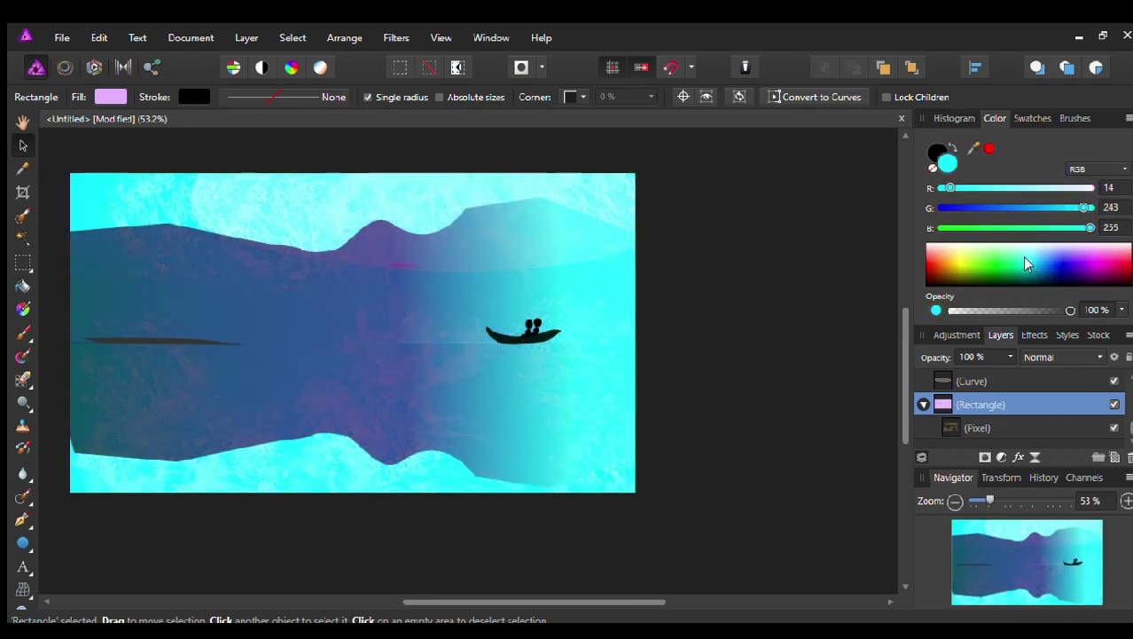
pyautogui.moveTo(1065, 247)
pyautogui.mouseDown()
pyautogui.moveTo(1057, 263)
pyautogui.moveTo(1076, 247)
pyautogui.moveTo(1100, 253)
pyautogui.mouseUp()
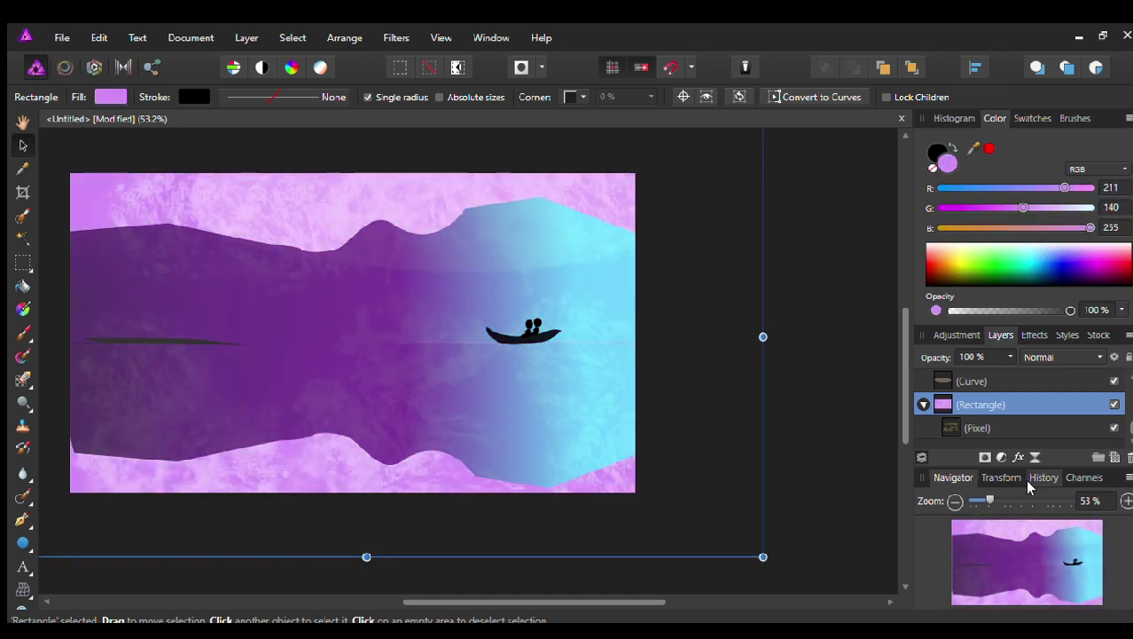
pyautogui.click(338, 310)
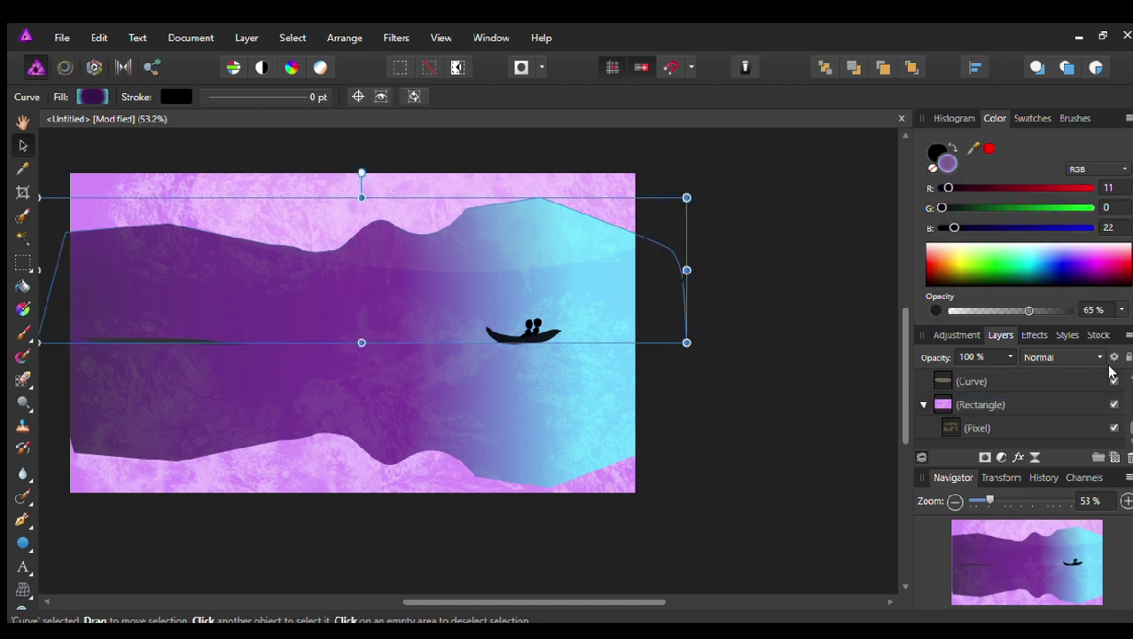
# Step: Duplicate the mountain shape twice, dropping the copies' opacity to roughly half
pyautogui.hotkey('ctrl', 'j')
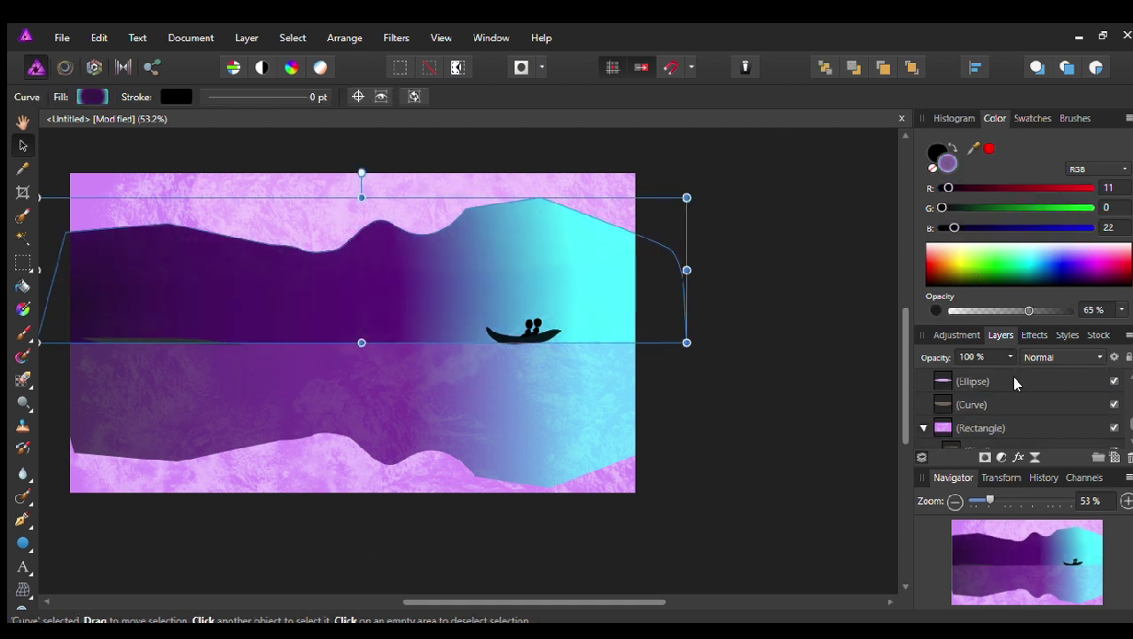
pyautogui.press('5')
pyautogui.press('6')
pyautogui.hotkey('ctrl', 'j')
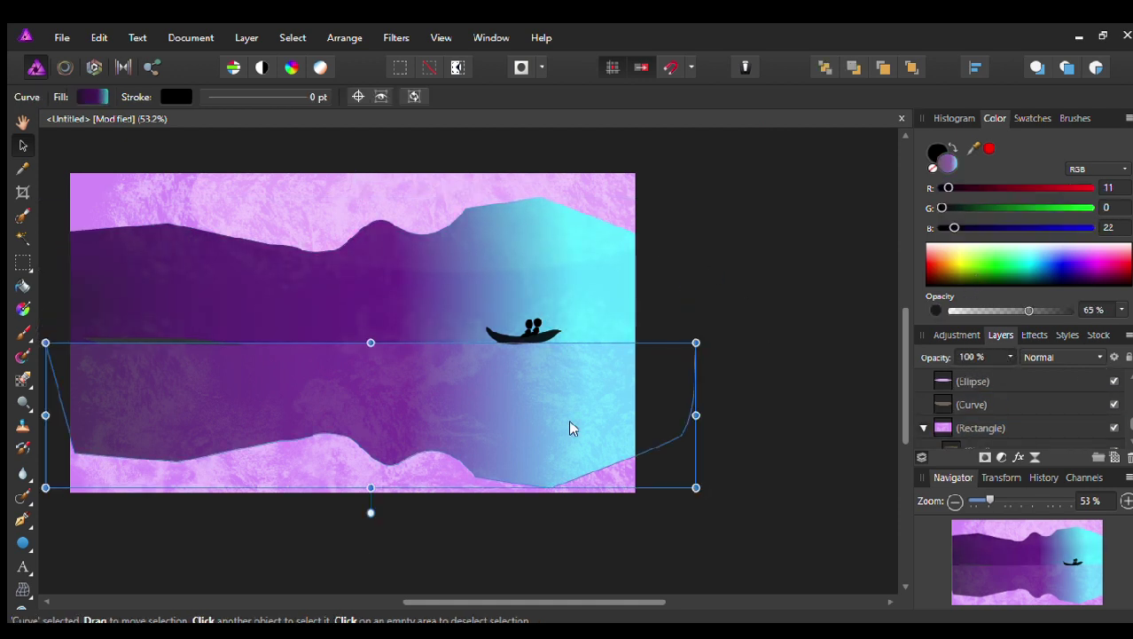
pyautogui.press('5')
pyautogui.press('4')
# Step: Duplicate the thin left shoreline curve, reorder it in the layer stack, and select the reflected mountains
pyautogui.click(303, 190)
pyautogui.click(203, 354)
pyautogui.hotkey('ctrl', 'j')
pyautogui.moveTo(989, 381); pyautogui.dragTo(1057, 418)
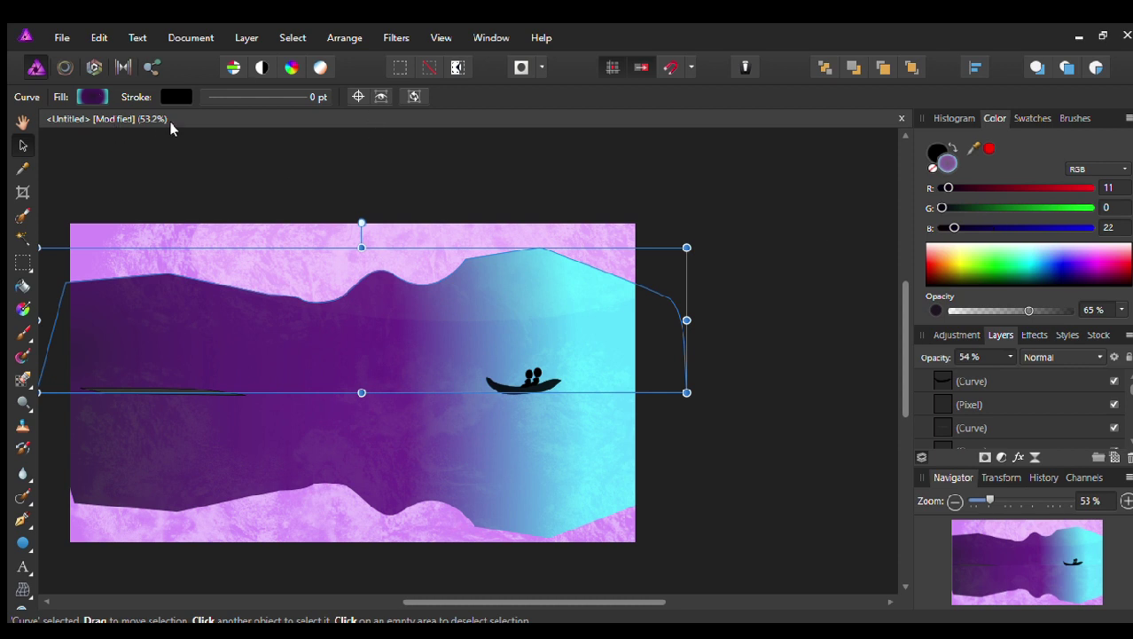
pyautogui.scroll(-1, 1071, 411)
pyautogui.scroll(-1, 1071, 412)
pyautogui.scroll(1, 1072, 413)
pyautogui.click(1008, 401)
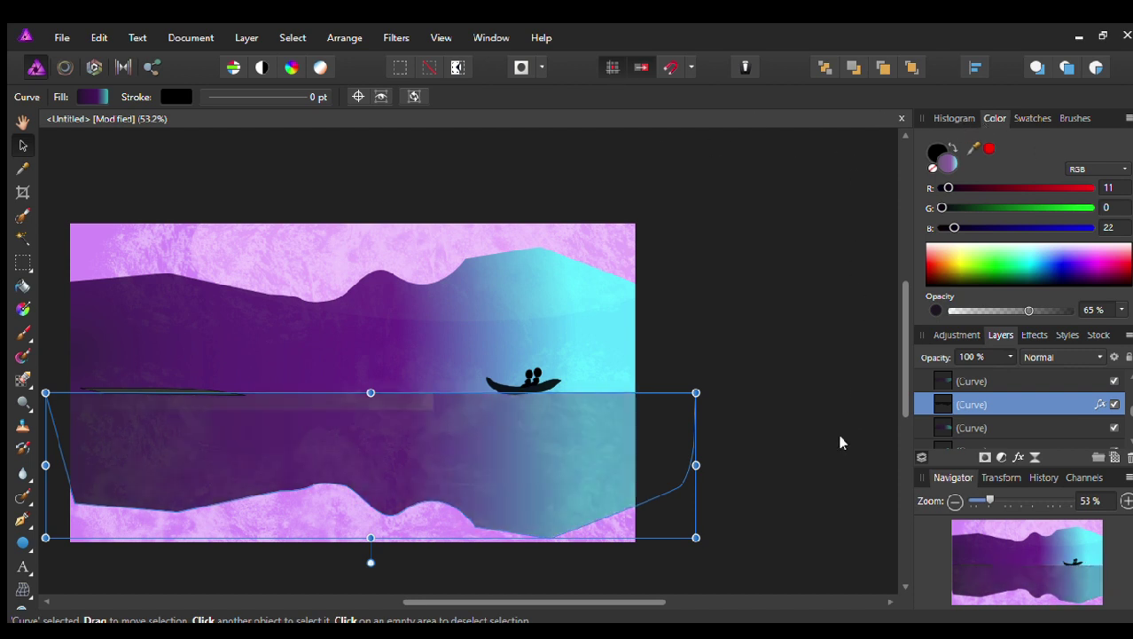
# Step: Toggle the reflection's darkening effect off and on repeatedly to compare the two looks
pyautogui.hotkey('ctrl', 'z')
pyautogui.hotkey('ctrl', 'shift', 'z')
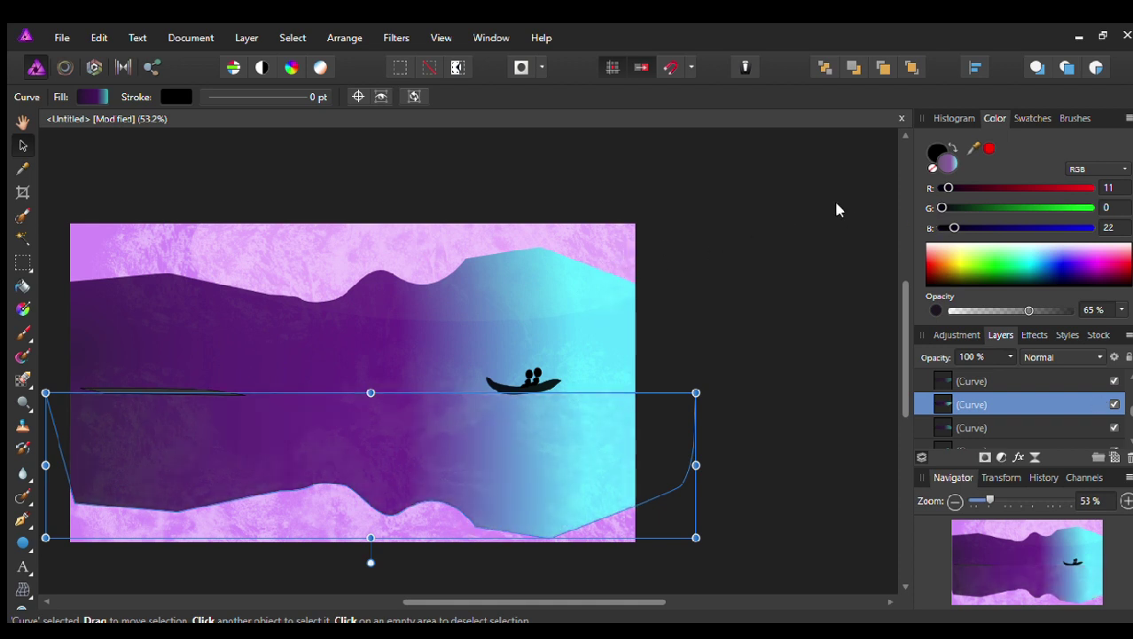
pyautogui.click(849, 195)
pyautogui.hotkey('ctrl', 'z')
pyautogui.hotkey('ctrl', 'shift', 'z')
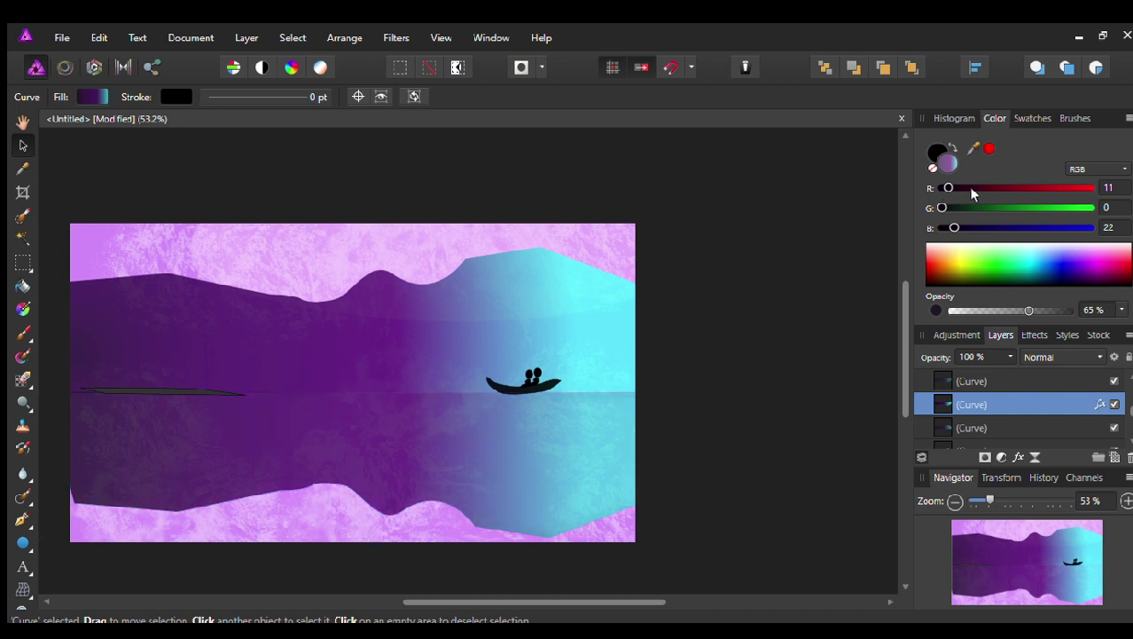
pyautogui.hotkey('ctrl', 'z')
pyautogui.hotkey('ctrl', 'shift', 'z')
pyautogui.hotkey('ctrl', 'z')
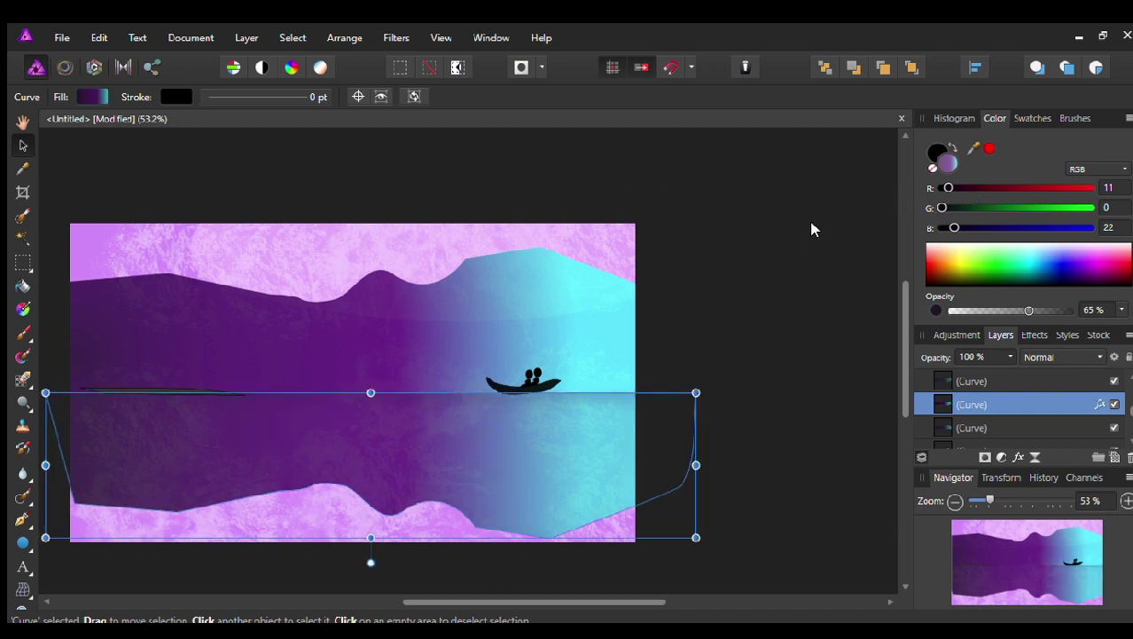
pyautogui.hotkey('ctrl', 'shift', 'z')
pyautogui.hotkey('ctrl', 'shift', 'z')
pyautogui.hotkey('ctrl', 'z')
# Step: Select the upper mountain shape and darken the purple on its left side
pyautogui.click(801, 365)
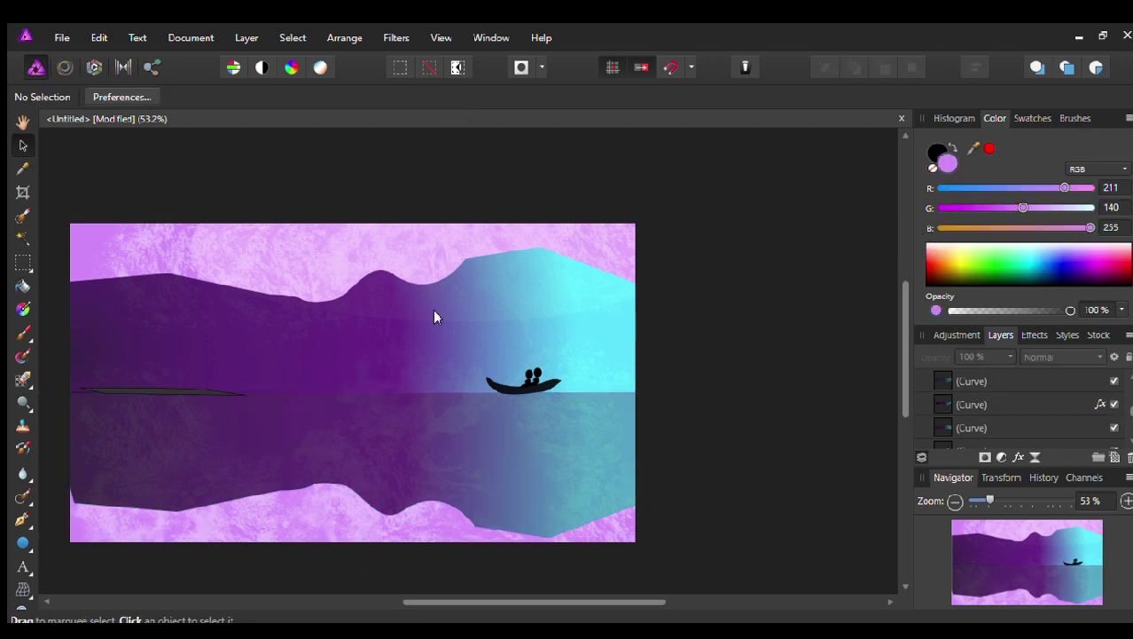
pyautogui.click(430, 343)
pyautogui.hotkey('ctrl', 'z')
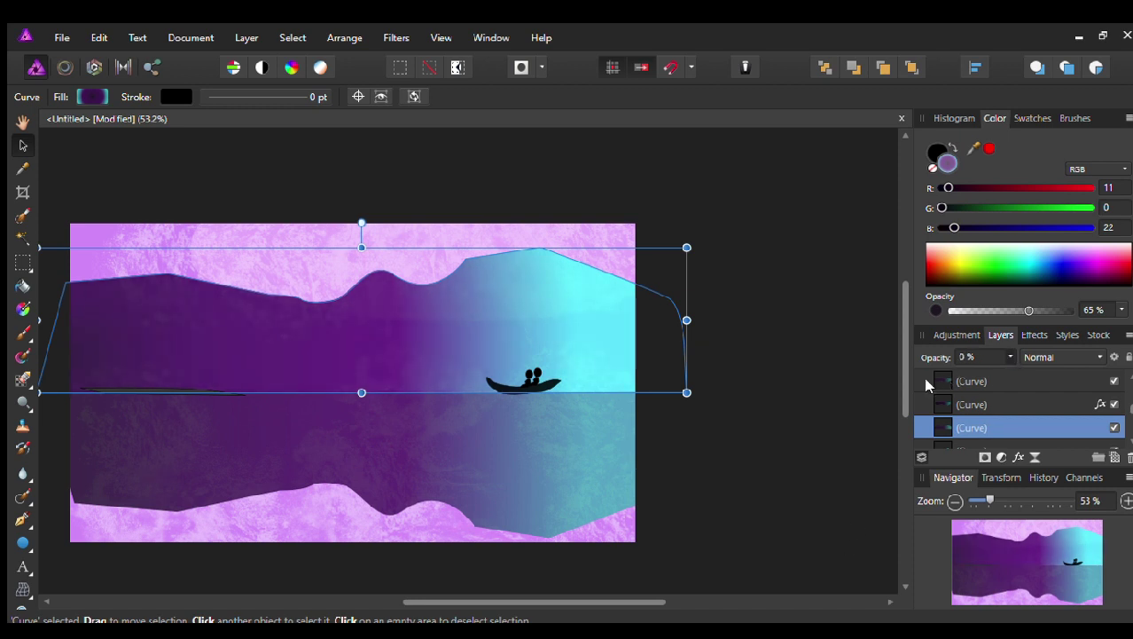
# Step: Recolour the upper mountain overlay orange and set its opacity to 13%
pyautogui.click(486, 433)
pyautogui.click(397, 329)
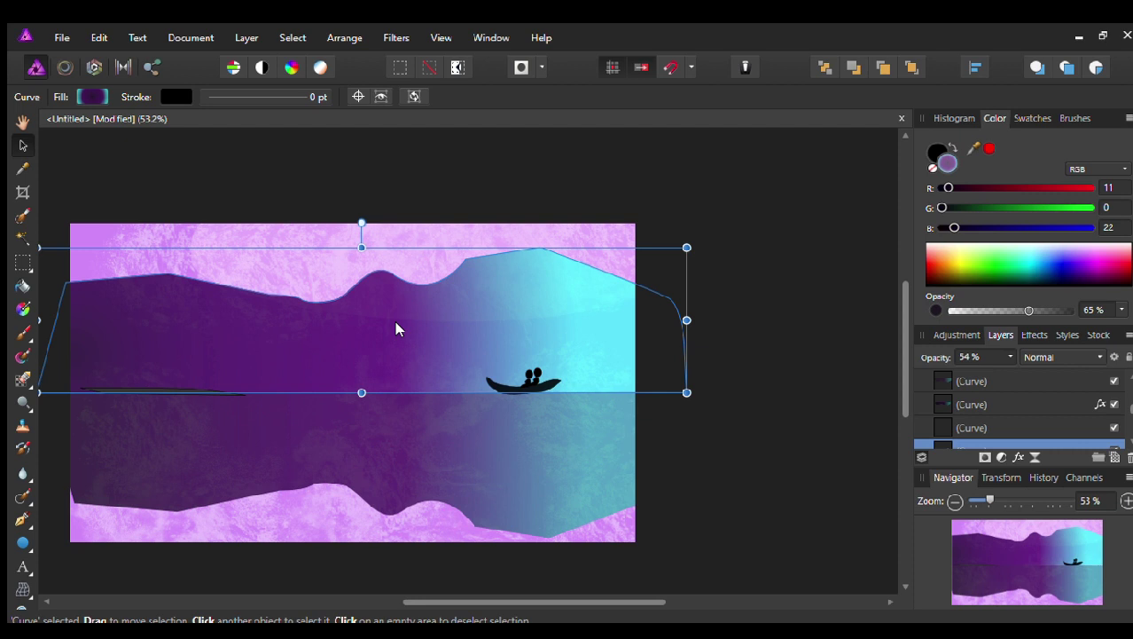
pyautogui.click(392, 531)
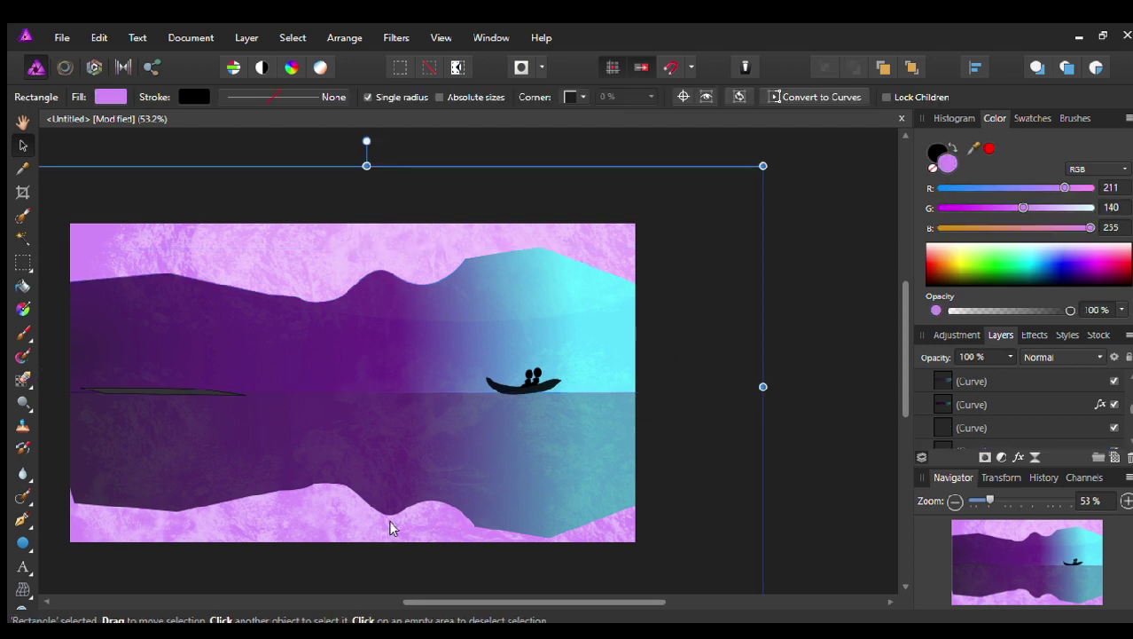
pyautogui.click(559, 325)
pyautogui.moveTo(1035, 251); pyautogui.dragTo(938, 260)
pyautogui.moveTo(998, 374)
pyautogui.mouseDown()
pyautogui.moveTo(1022, 376)
pyautogui.moveTo(1053, 231)
pyautogui.mouseUp()
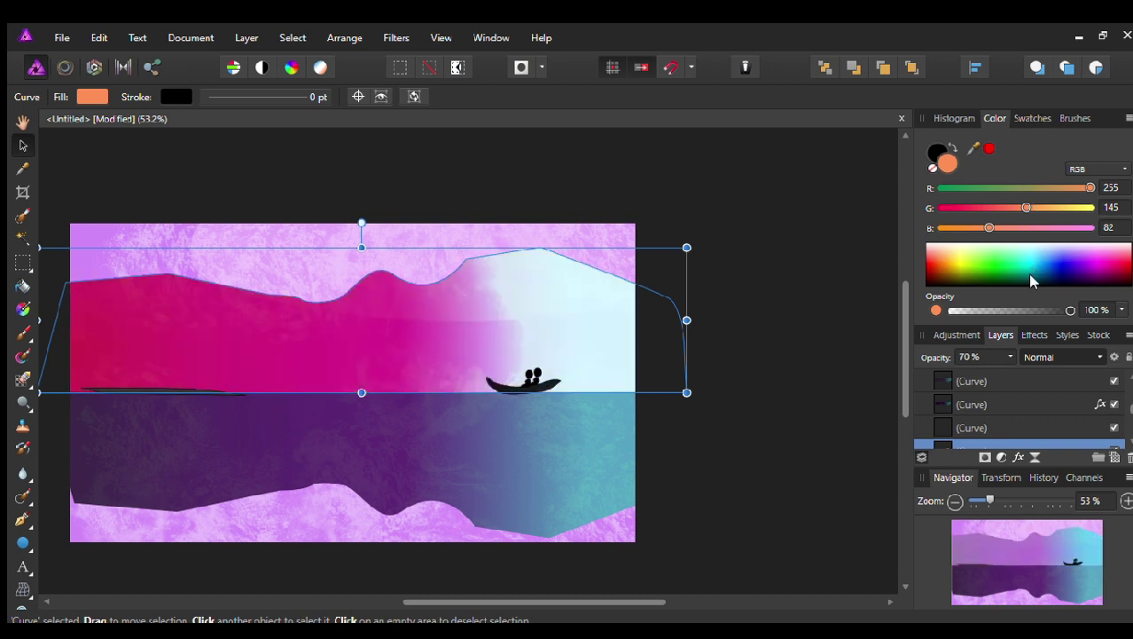
pyautogui.click(971, 356)
pyautogui.write('13')
pyautogui.press('Return')
# Step: Review the faint overlay, then load a DAUB Dry Media brush from the Brushes library
pyautogui.click(798, 388)
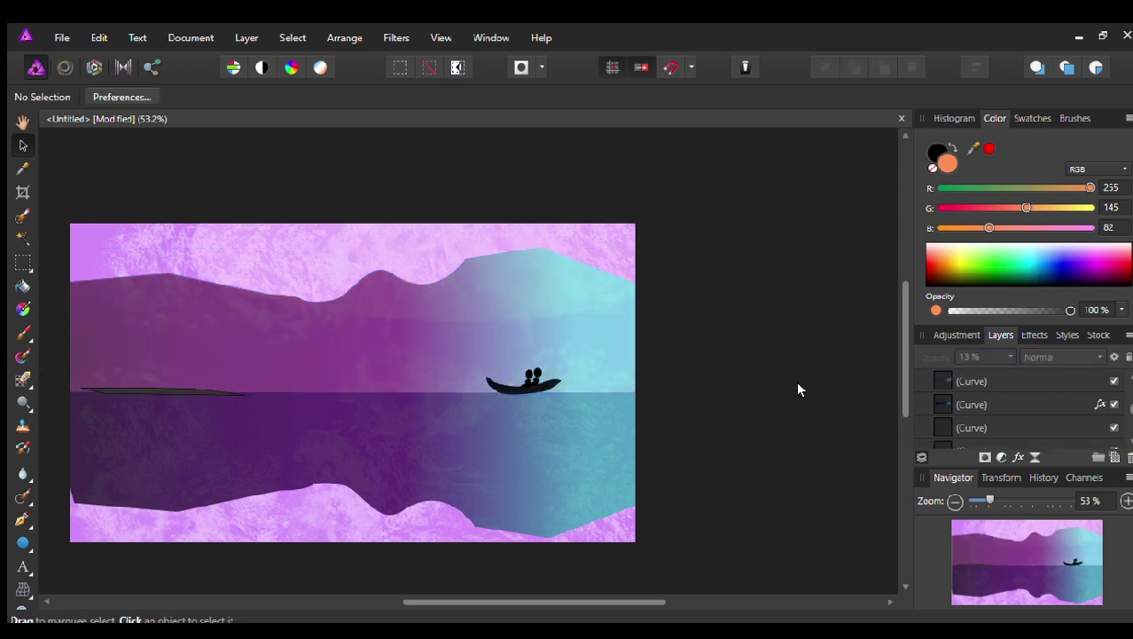
pyautogui.scroll(-1, 494, 254)
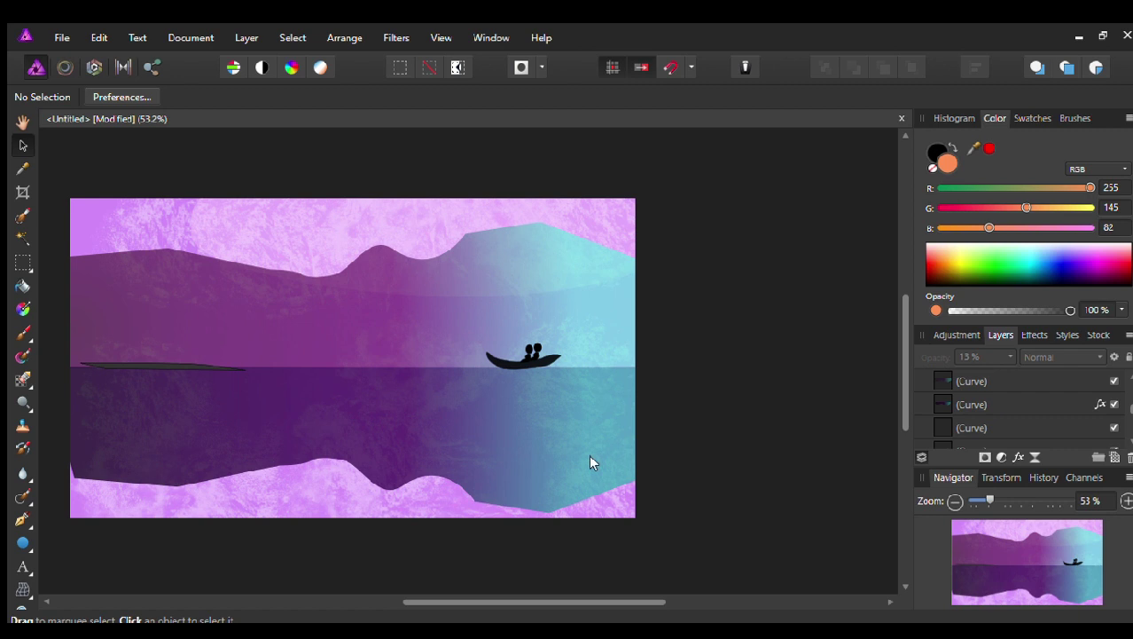
pyautogui.moveTo(559, 611); pyautogui.dragTo(479, 603)
pyautogui.click(475, 324)
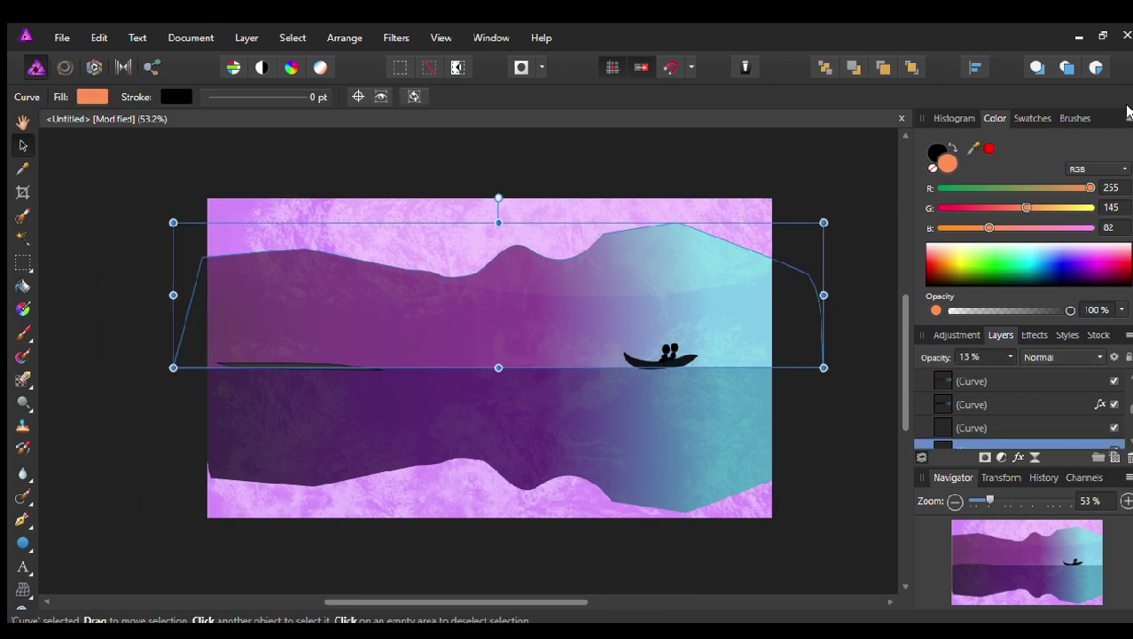
pyautogui.click(1074, 118)
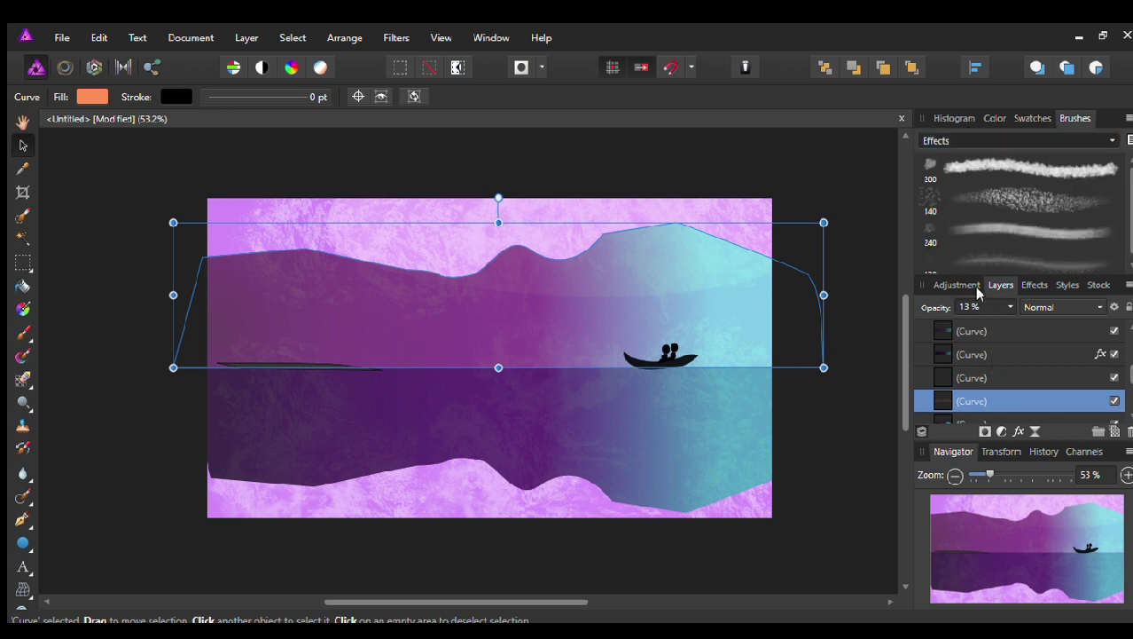
pyautogui.click(23, 333)
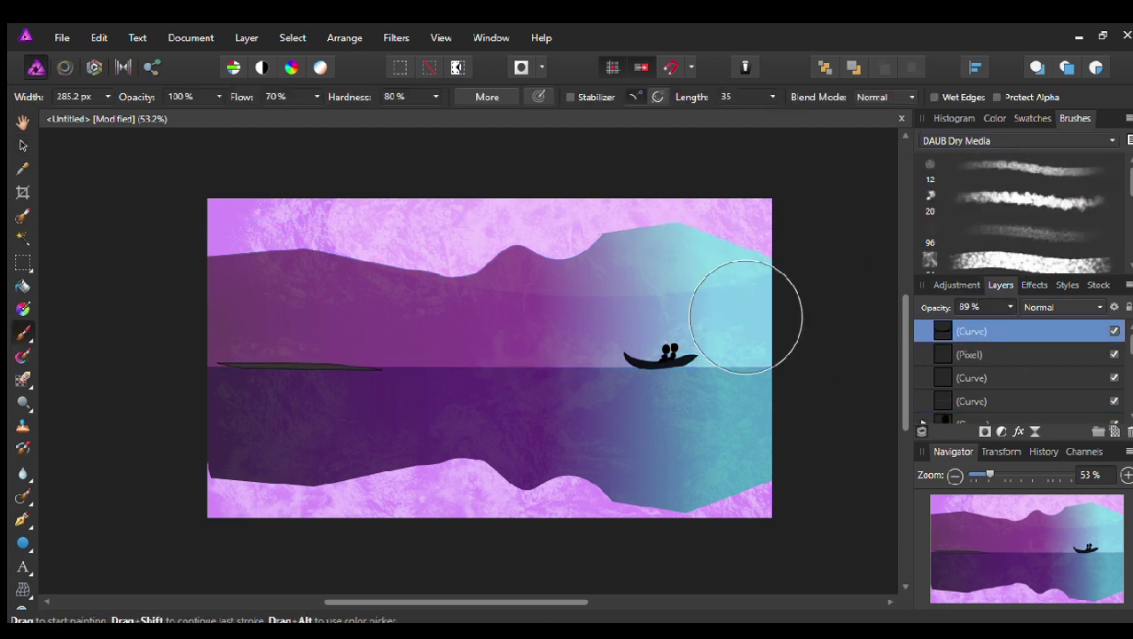
# Step: On a new pixel layer, paint dark dry-brush streaks in the top-right sky
pyautogui.click(1115, 432)
pyautogui.moveTo(733, 279); pyautogui.dragTo(678, 261)
pyautogui.moveTo(701, 483); pyautogui.dragTo(764, 554)
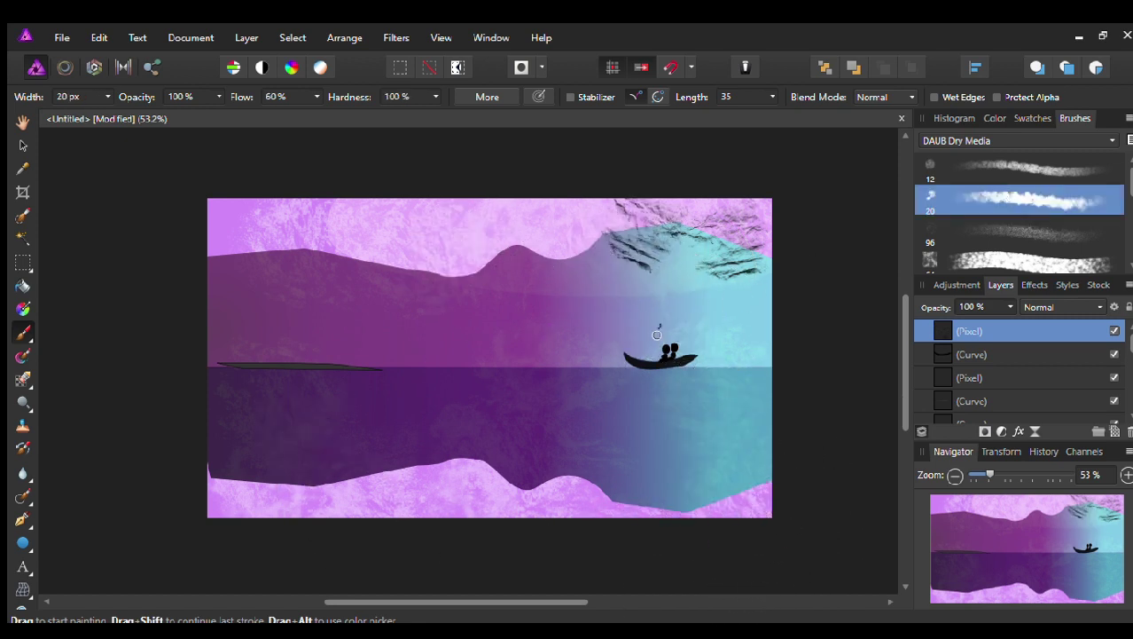
pyautogui.click(957, 168)
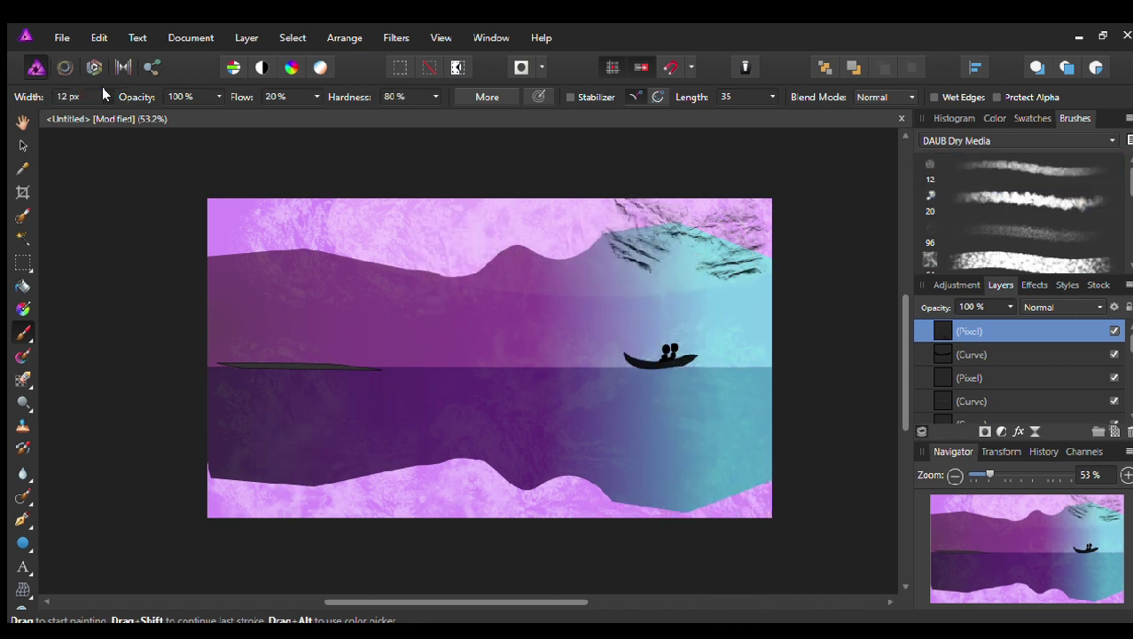
pyautogui.click(1037, 202)
pyautogui.moveTo(567, 209); pyautogui.dragTo(619, 292)
pyautogui.hotkey('ctrl', 'z')
# Step: Try a 32 px DAUB Bristles brush, then switch to a 140 px Effects brush
pyautogui.click(1018, 140)
pyautogui.moveTo(661, 213); pyautogui.dragTo(625, 264)
pyautogui.hotkey('ctrl', 'z')
pyautogui.click(1020, 169)
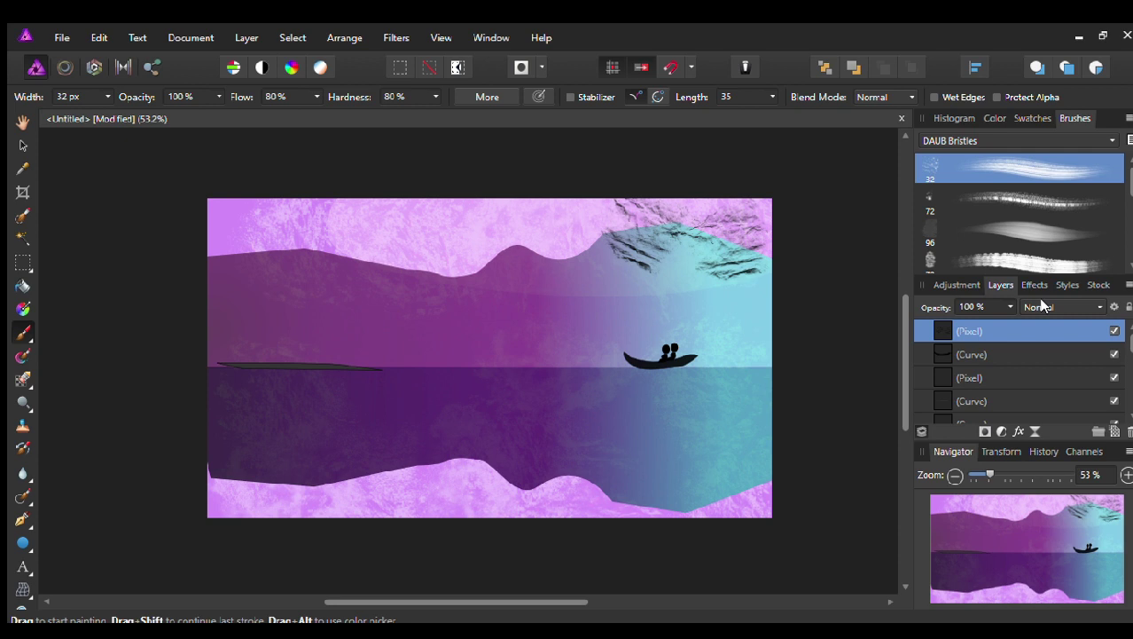
pyautogui.click(1018, 140)
pyautogui.click(957, 222)
pyautogui.scroll(-1, 952, 253)
pyautogui.click(1020, 194)
pyautogui.hotkey('ctrl', 'z')
# Step: Stamp a starburst above the central peak with a roughly 235 px Effects brush
pyautogui.moveTo(638, 444)
pyautogui.mouseDown()
pyautogui.moveTo(741, 519)
pyautogui.moveTo(493, 455)
pyautogui.mouseUp()
pyautogui.hotkey('ctrl', 'z')
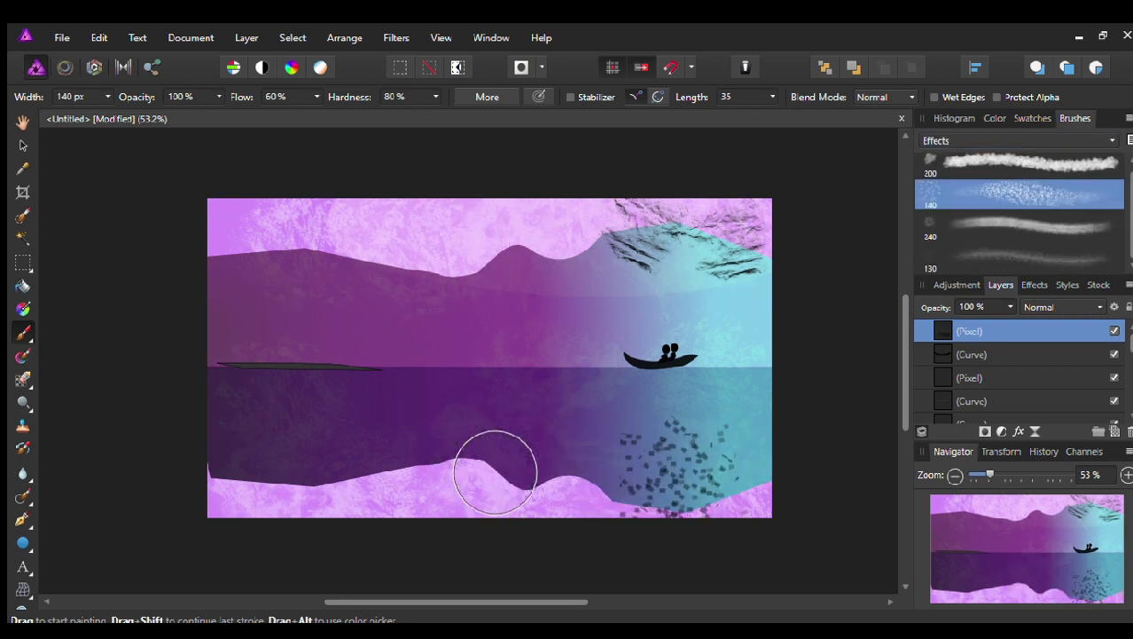
pyautogui.click(1020, 167)
pyautogui.moveTo(548, 266); pyautogui.dragTo(405, 254)
pyautogui.hotkey('ctrl', 'z')
pyautogui.hotkey('ctrl', 'z')
pyautogui.moveTo(510, 266); pyautogui.dragTo(654, 273)
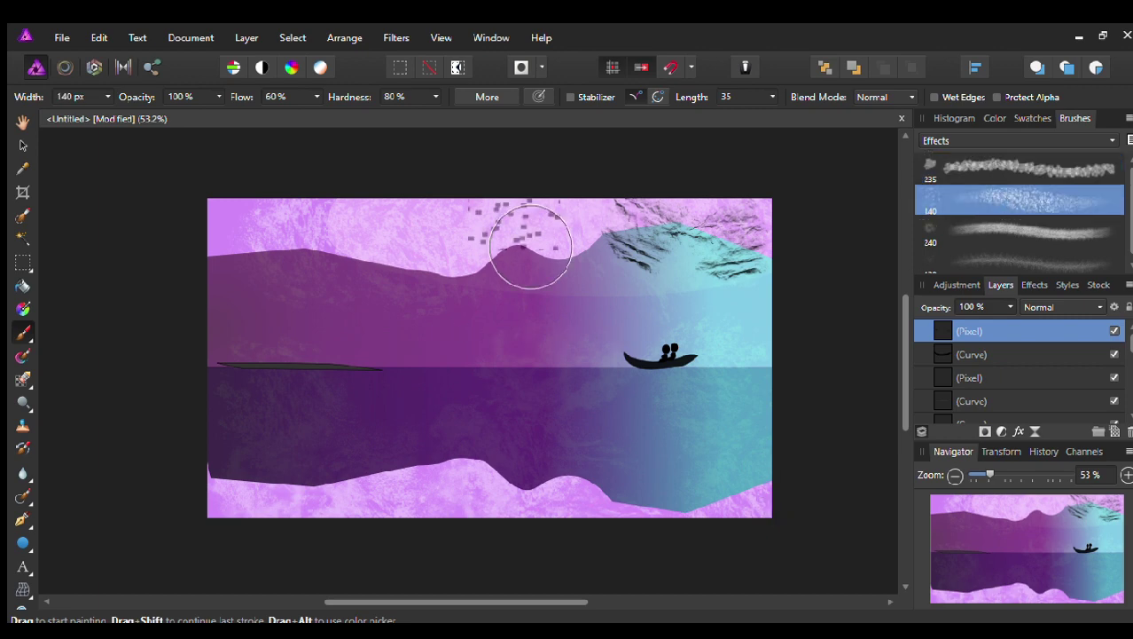
pyautogui.click(1033, 227)
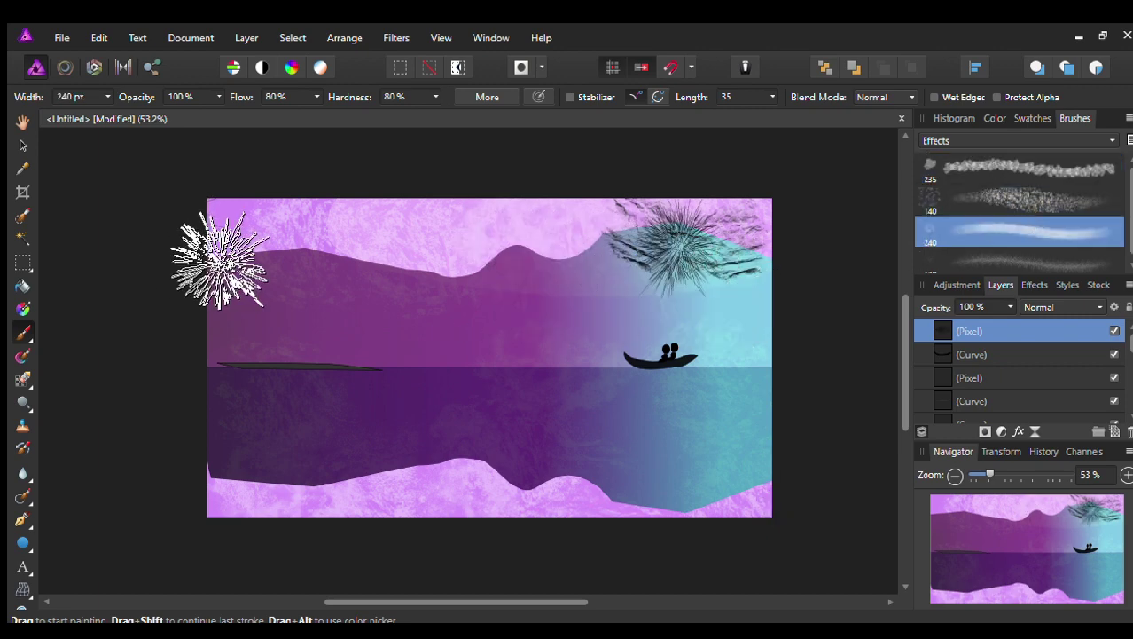
pyautogui.click(559, 244)
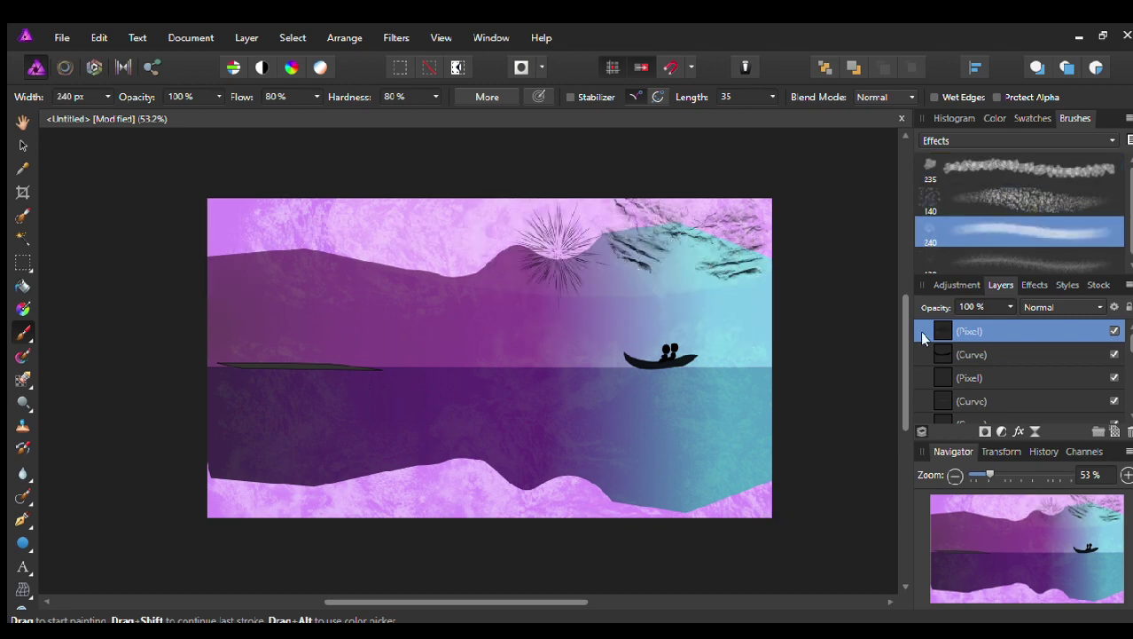
# Step: Move the painted pixel layer beneath the mountain curve and reselect it
pyautogui.scroll(-2, 976, 373)
pyautogui.scroll(-2, 975, 382)
pyautogui.moveTo(941, 398); pyautogui.dragTo(923, 365)
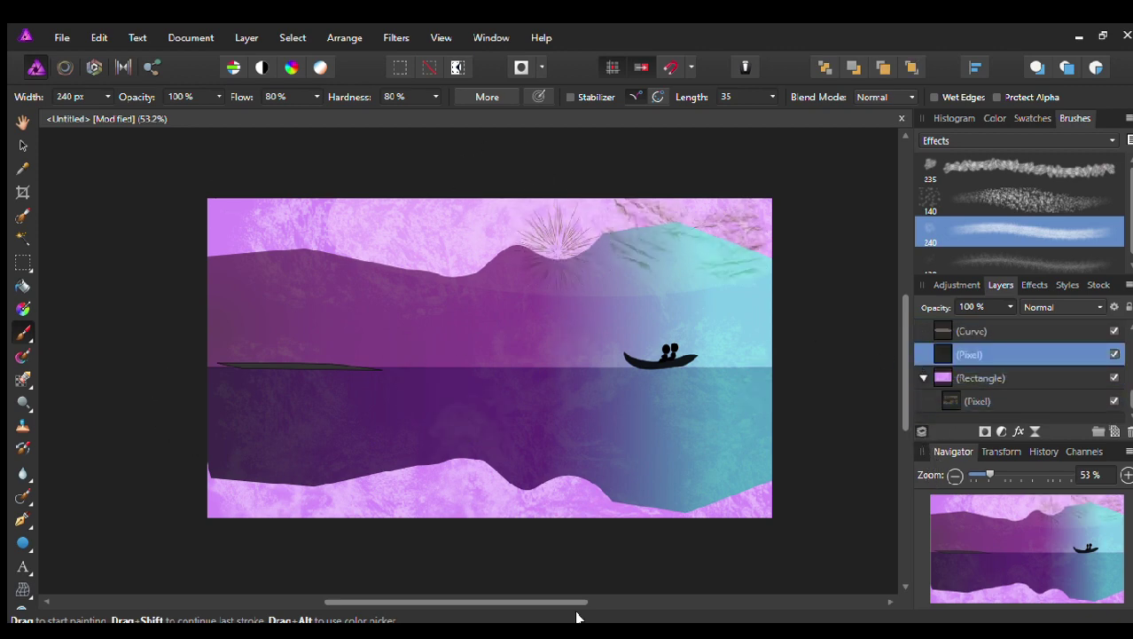
pyautogui.click(23, 145)
pyautogui.click(584, 251)
pyautogui.click(958, 354)
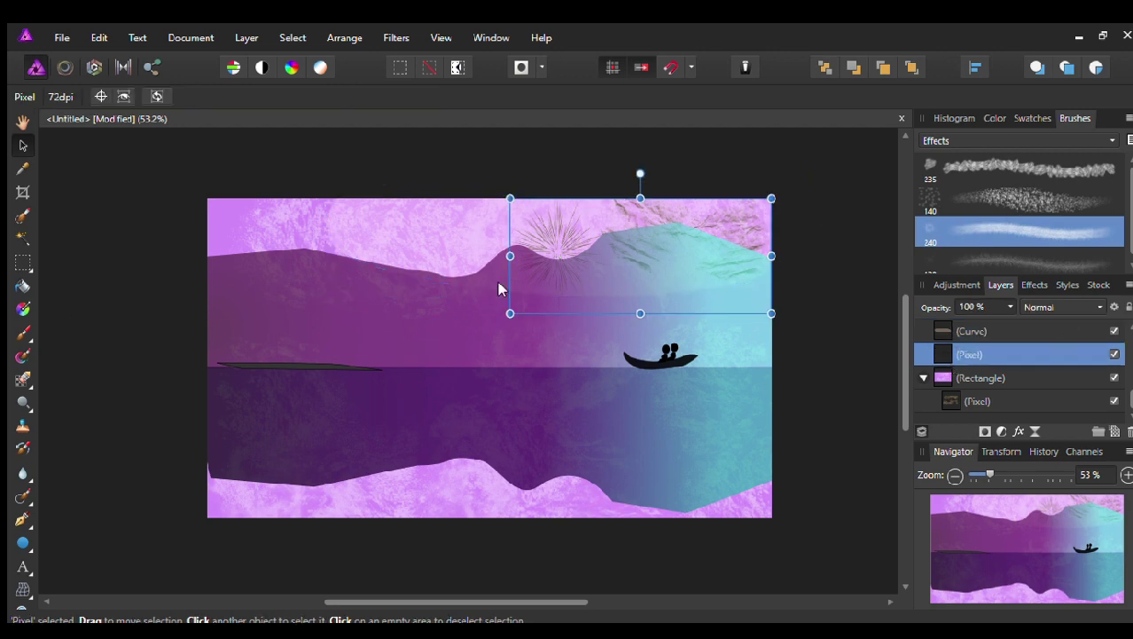
pyautogui.click(971, 330)
pyautogui.press('a')
pyautogui.scroll(3, 727, 209)
pyautogui.click(593, 265)
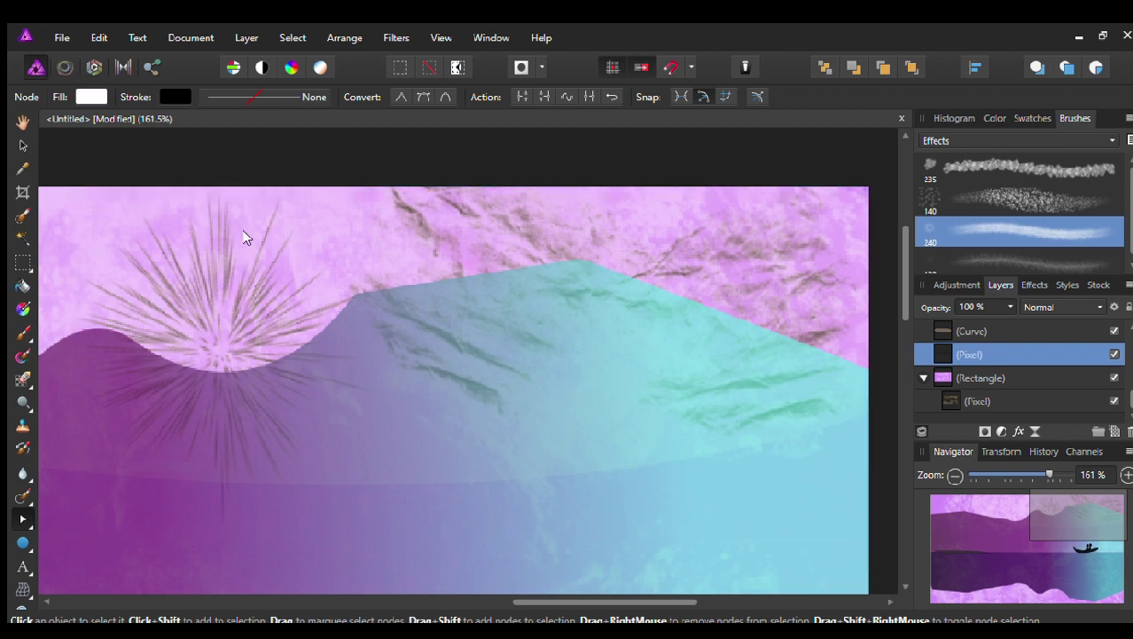
pyautogui.scroll(-3, 257, 284)
pyautogui.click(321, 340)
pyautogui.click(950, 355)
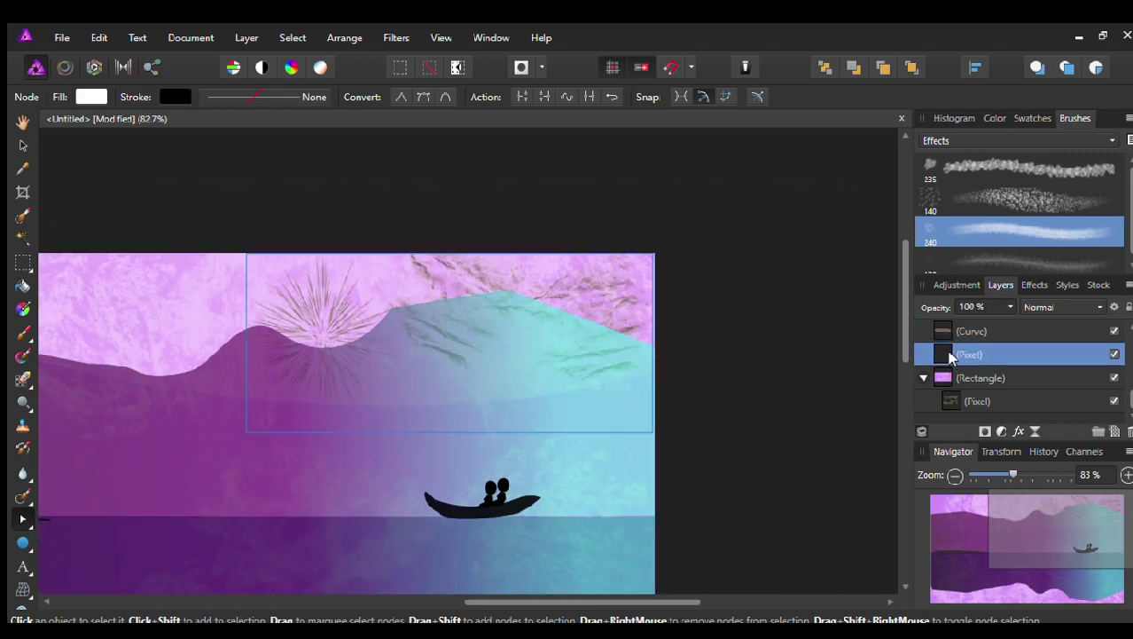
pyautogui.click(942, 332)
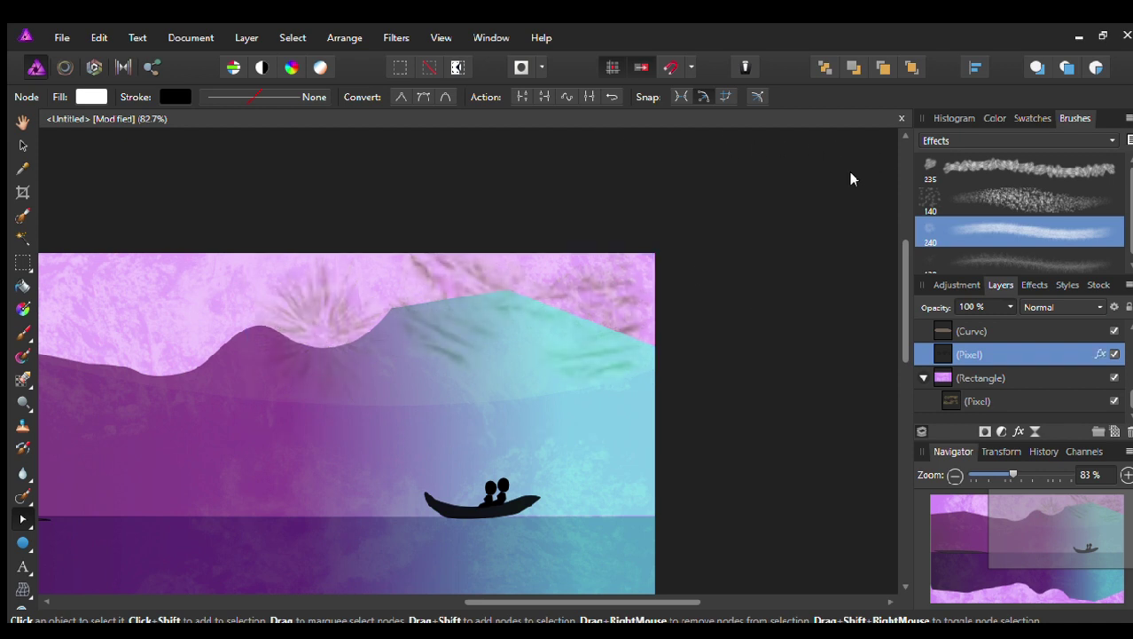
pyautogui.scroll(-5, 397, 416)
pyautogui.click(550, 507)
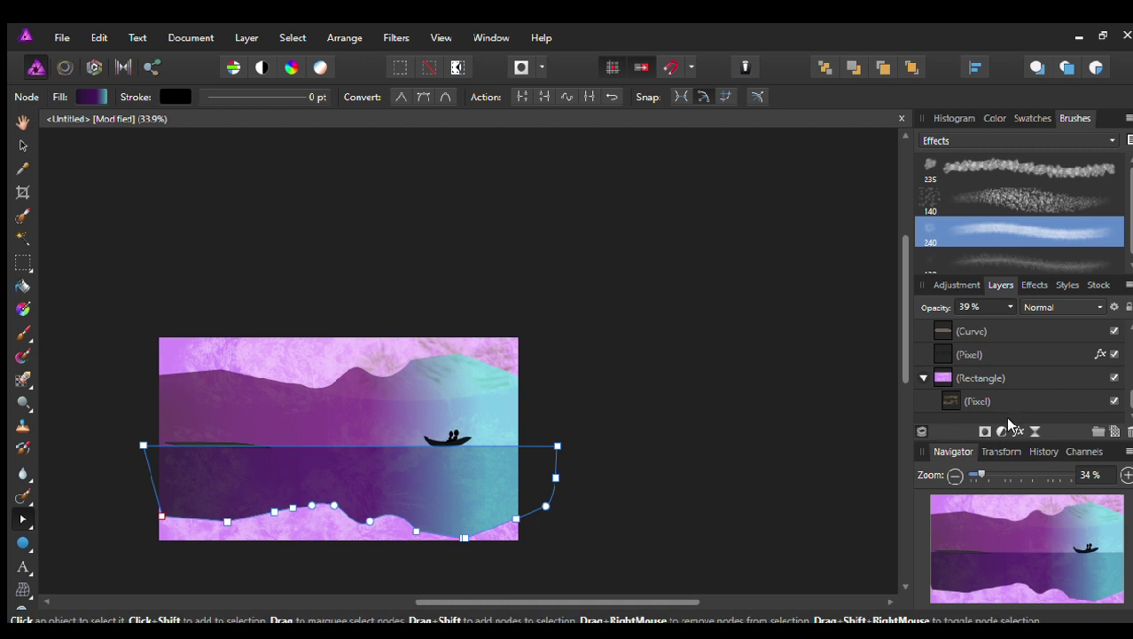
pyautogui.click(821, 151)
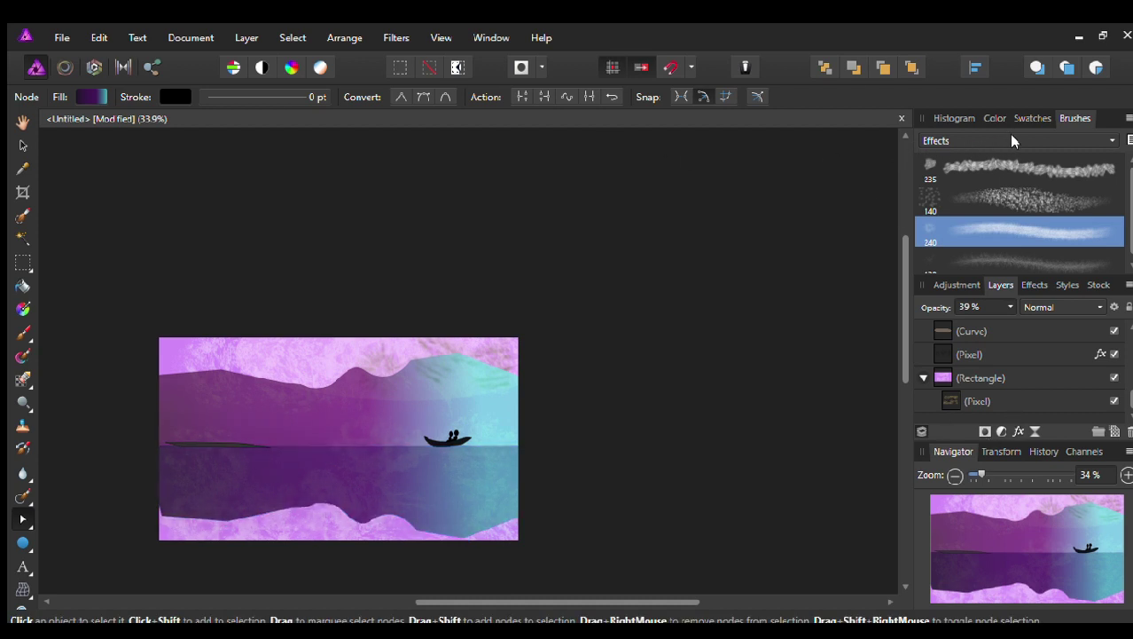
pyautogui.scroll(-5, 494, 355)
pyautogui.click(494, 355)
pyautogui.scroll(5, 581, 355)
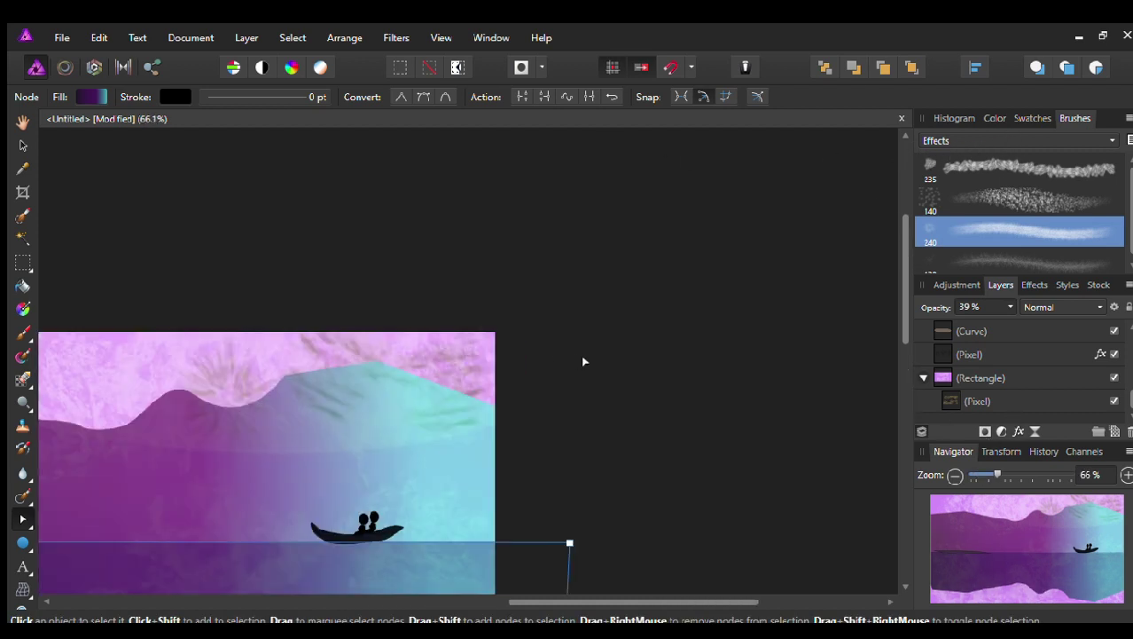
pyautogui.click(580, 553)
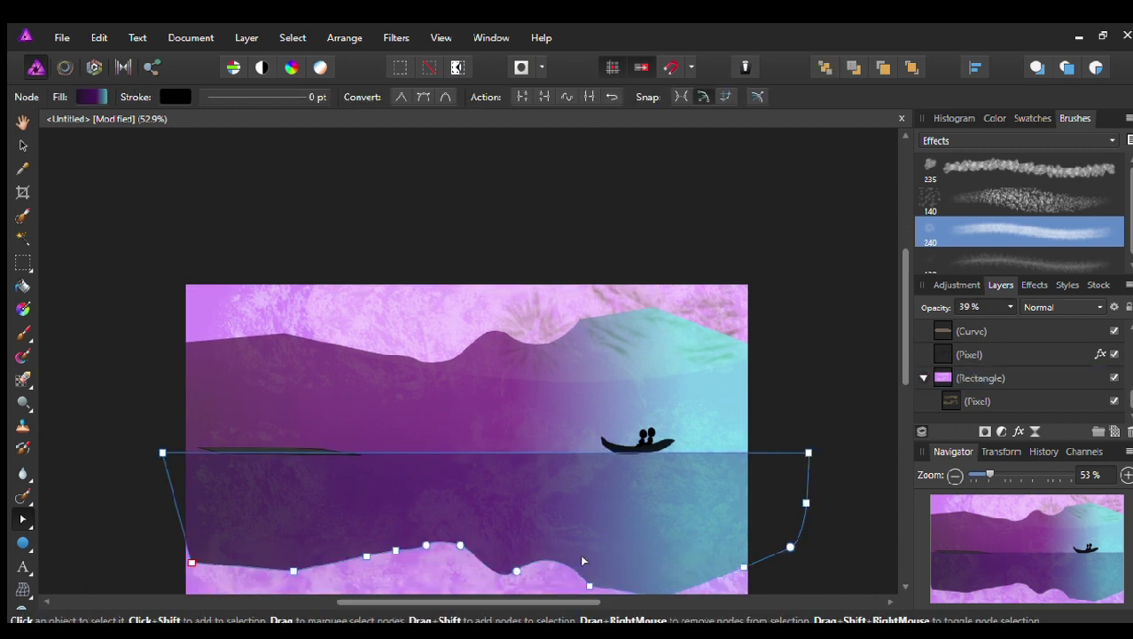
pyautogui.scroll(-1, 339, 488)
pyautogui.click(16, 542)
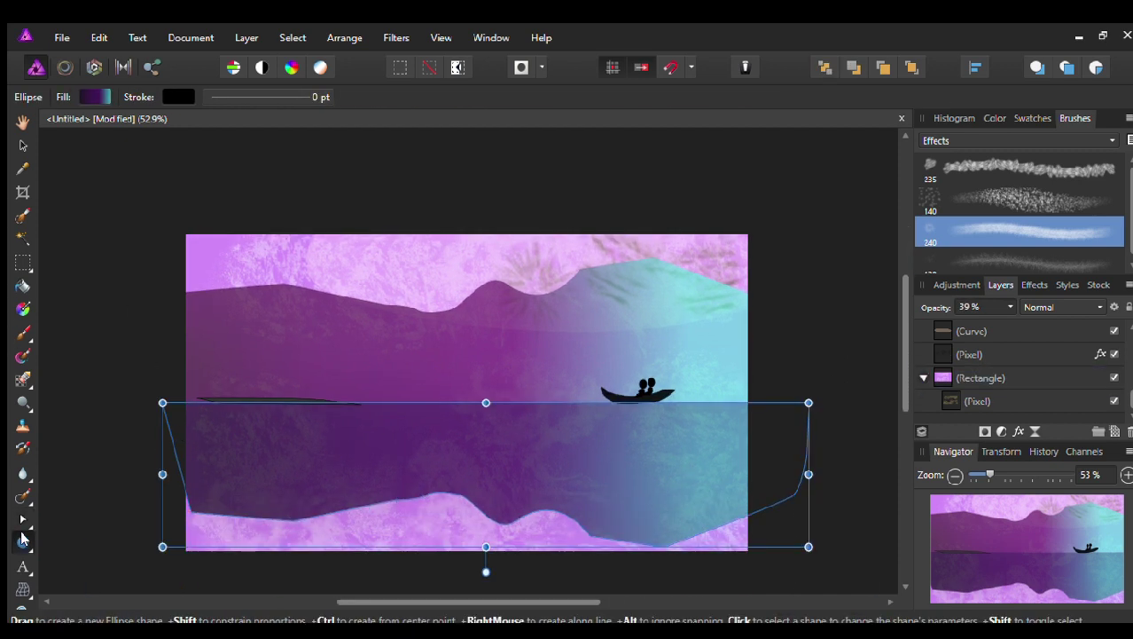
# Step: Draw a polygon and enlarge it to cover the scene's left edge
pyautogui.press('m')
pyautogui.moveTo(128, 324); pyautogui.dragTo(422, 488)
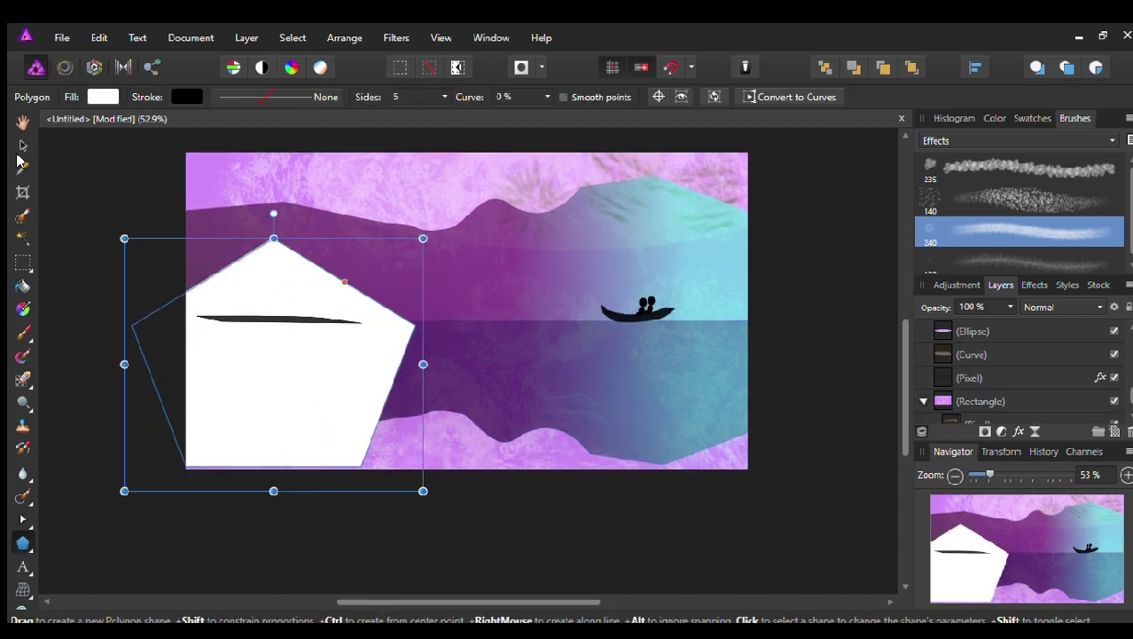
pyautogui.press('v')
pyautogui.moveTo(282, 391); pyautogui.dragTo(247, 346)
pyautogui.moveTo(388, 441); pyautogui.dragTo(519, 562)
pyautogui.moveTo(312, 427); pyautogui.dragTo(222, 438)
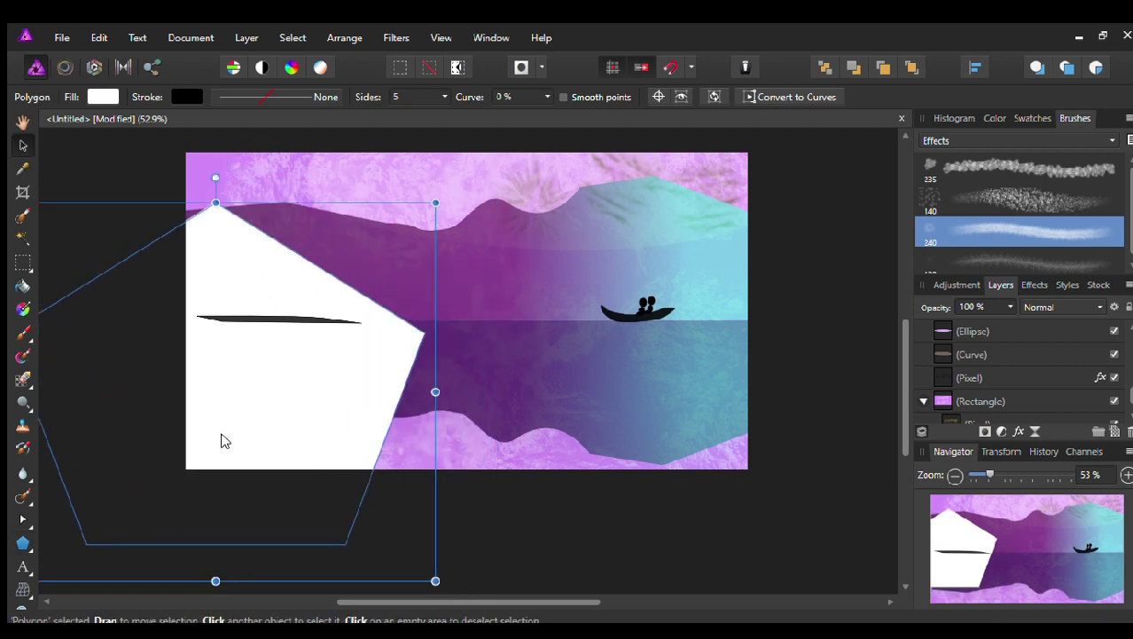
# Step: Bow the polygon's sides to a 38% curve, convert it to curves and reshape it along the shoreline
pyautogui.moveTo(320, 268); pyautogui.dragTo(341, 324)
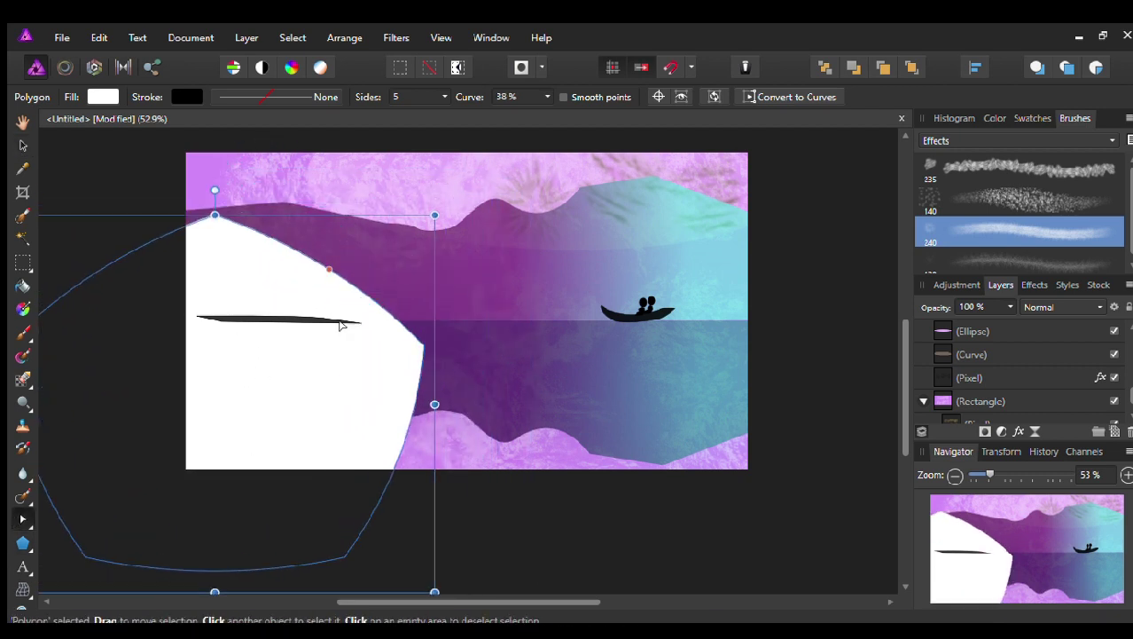
pyautogui.click(796, 100)
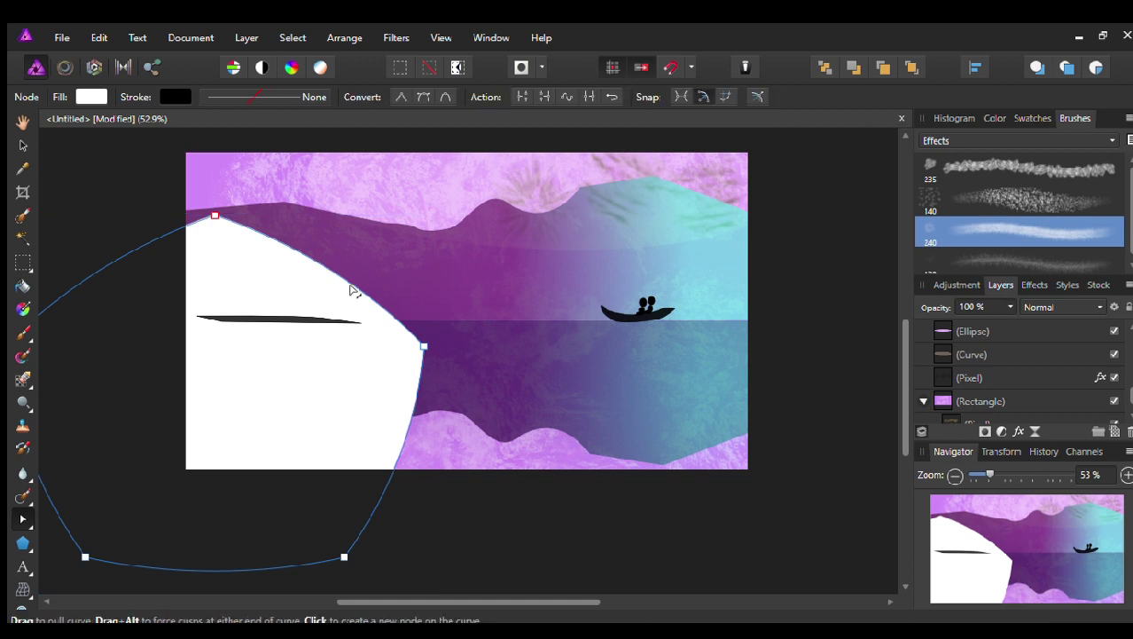
pyautogui.moveTo(354, 284); pyautogui.dragTo(297, 316)
pyautogui.moveTo(344, 556); pyautogui.dragTo(387, 465)
pyautogui.moveTo(424, 345)
pyautogui.mouseDown()
pyautogui.moveTo(338, 386)
pyautogui.moveTo(341, 410)
pyautogui.mouseUp()
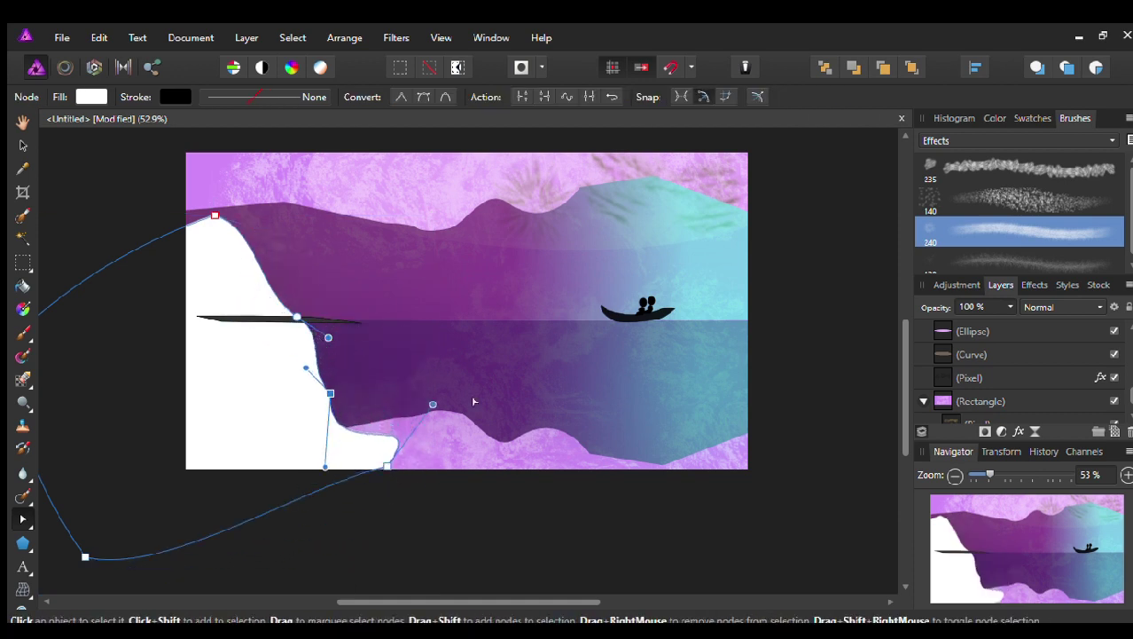
# Step: Fill the cliff black and pull its bottom point below the canvas and top point up-left
pyautogui.scroll(-2, 989, 374)
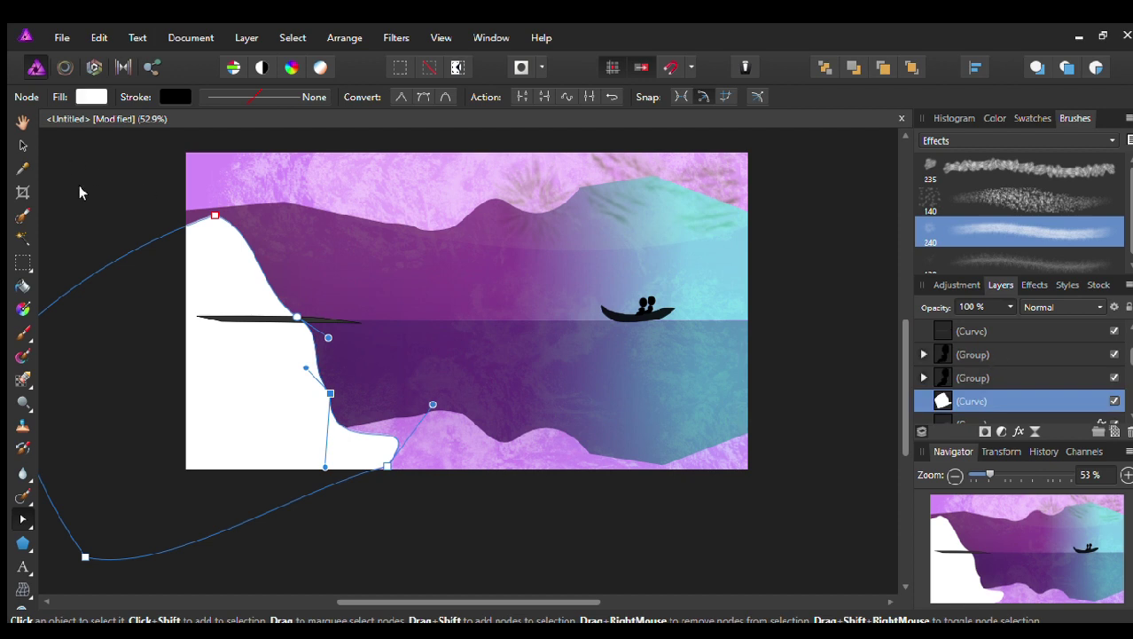
pyautogui.press('d')
pyautogui.moveTo(386, 467); pyautogui.dragTo(392, 522)
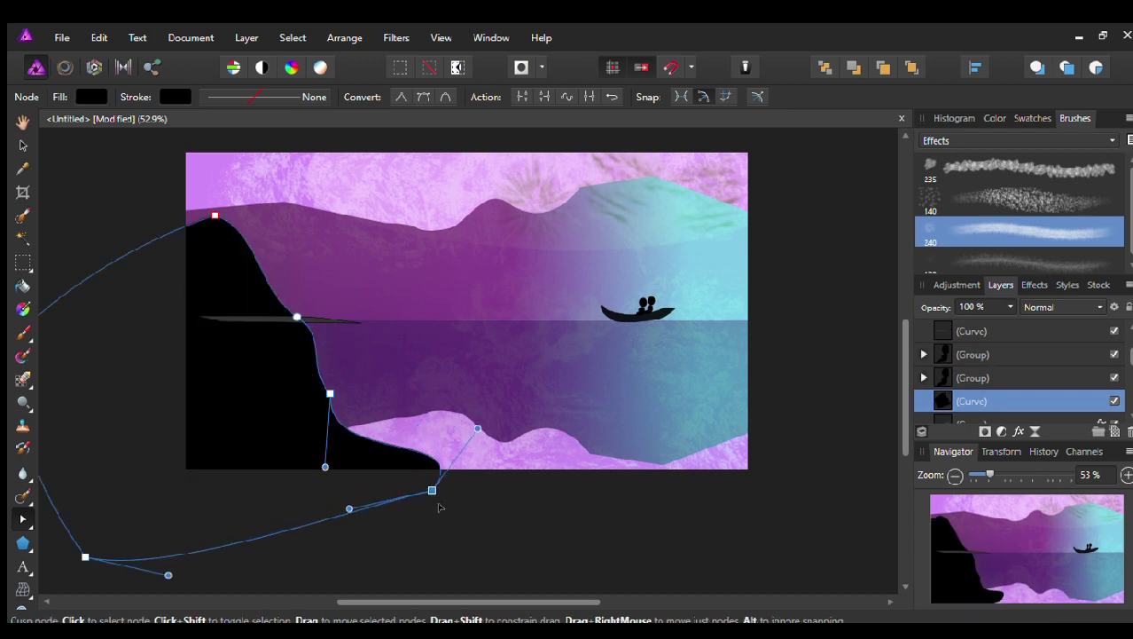
pyautogui.moveTo(214, 216); pyautogui.dragTo(184, 206)
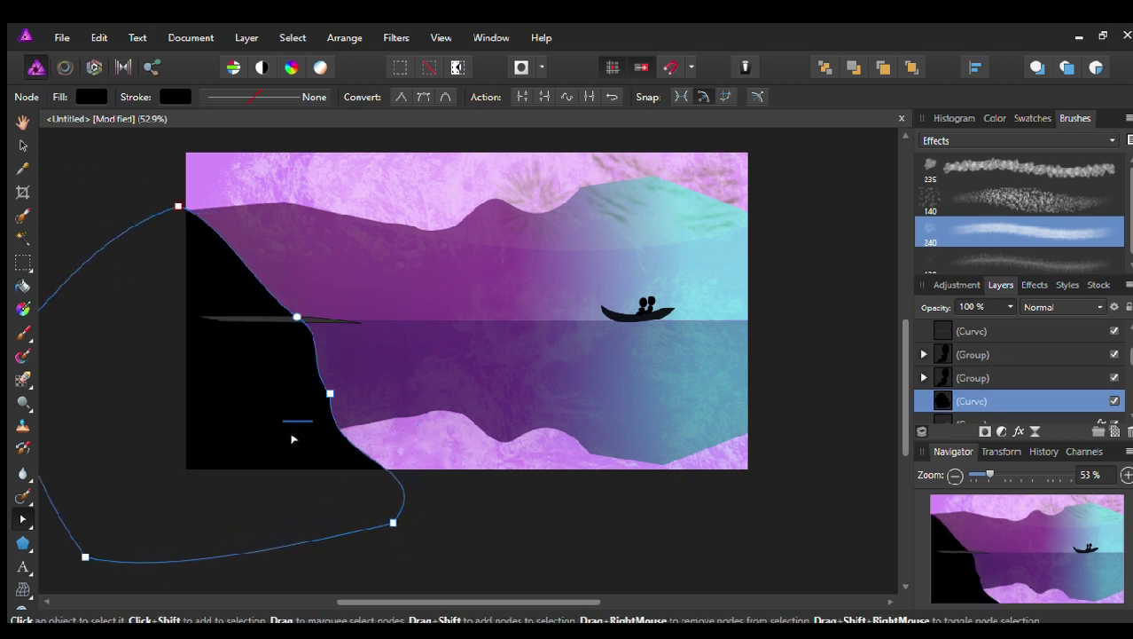
pyautogui.press('v')
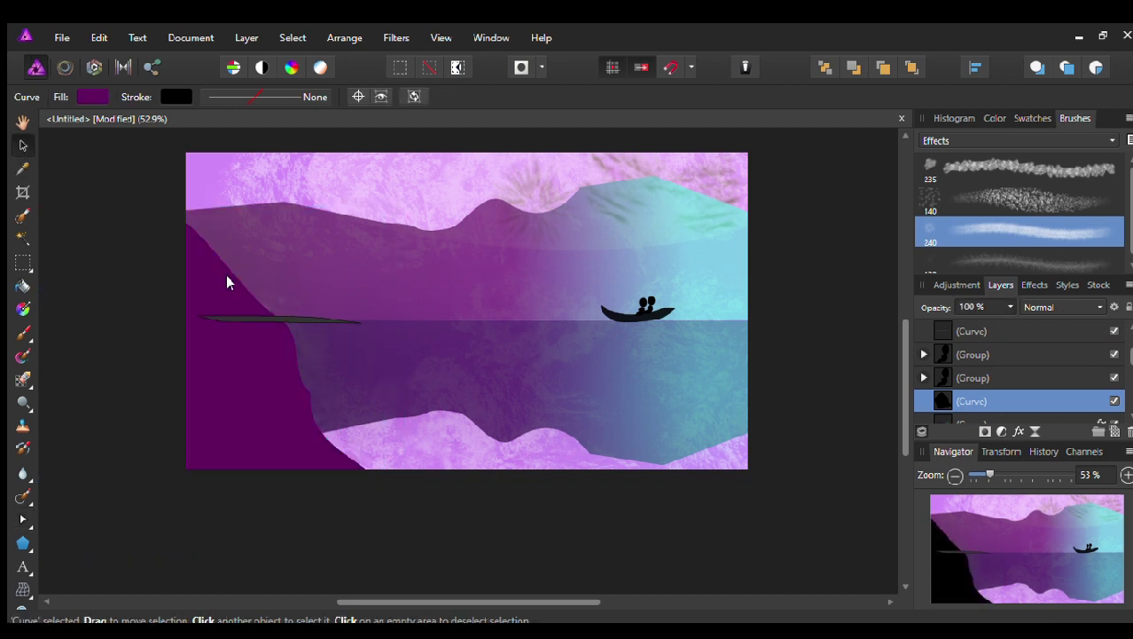
pyautogui.hotkey('alt', '[')
pyautogui.hotkey('alt', '[')
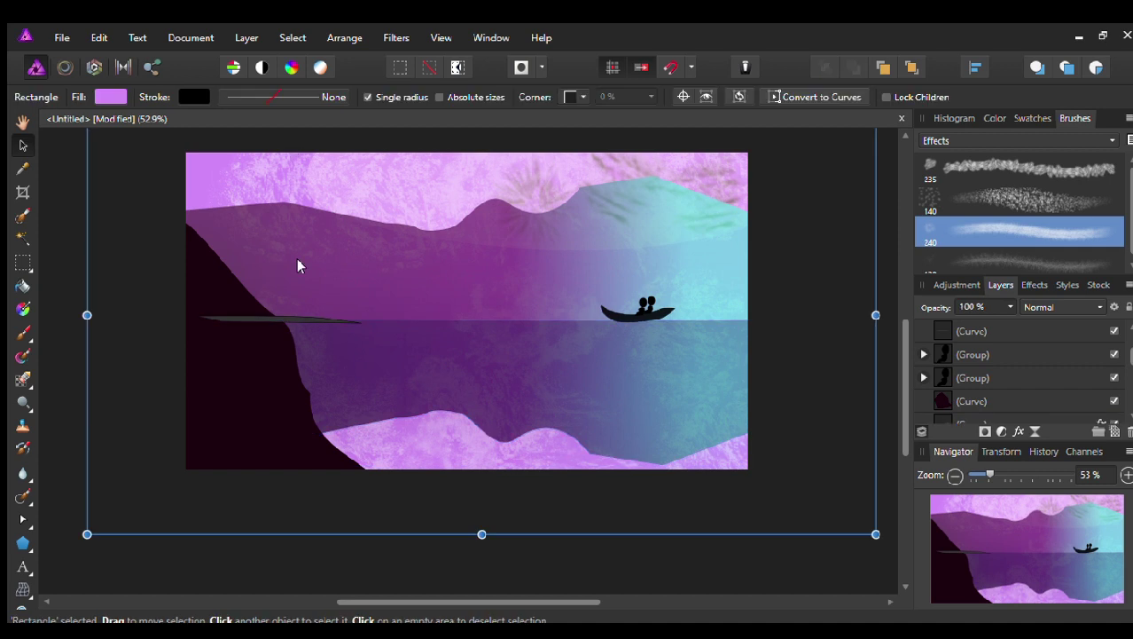
# Step: Move the cliff layer to the top of the stack and nudge it slightly left
pyautogui.click(254, 339)
pyautogui.moveTo(910, 404); pyautogui.dragTo(913, 324)
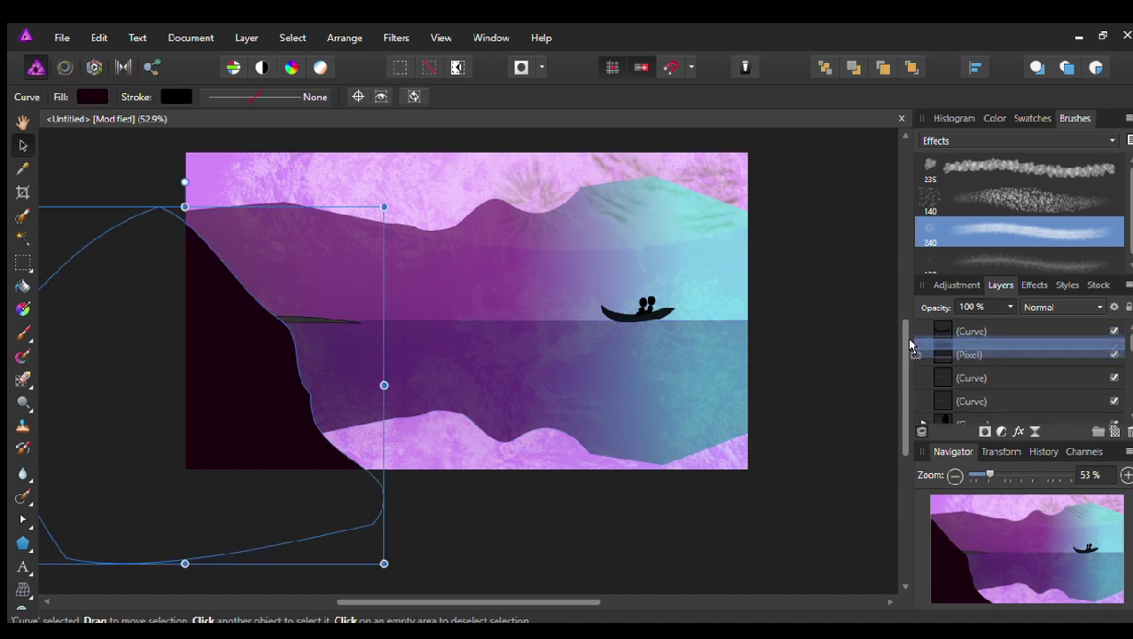
pyautogui.click(383, 159)
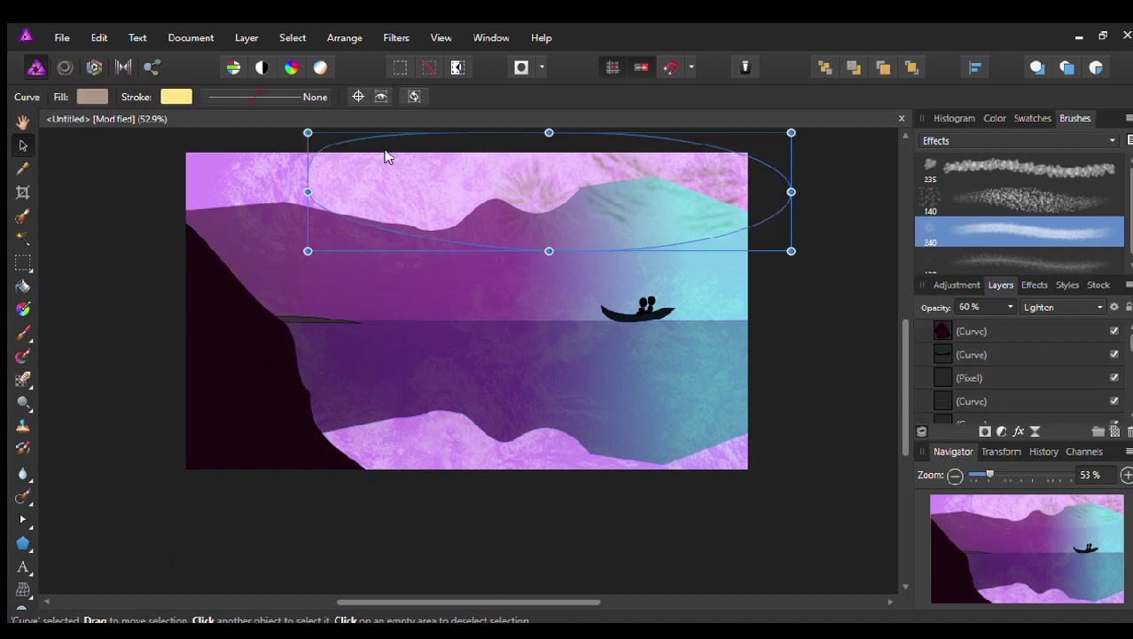
pyautogui.moveTo(218, 394); pyautogui.dragTo(170, 394)
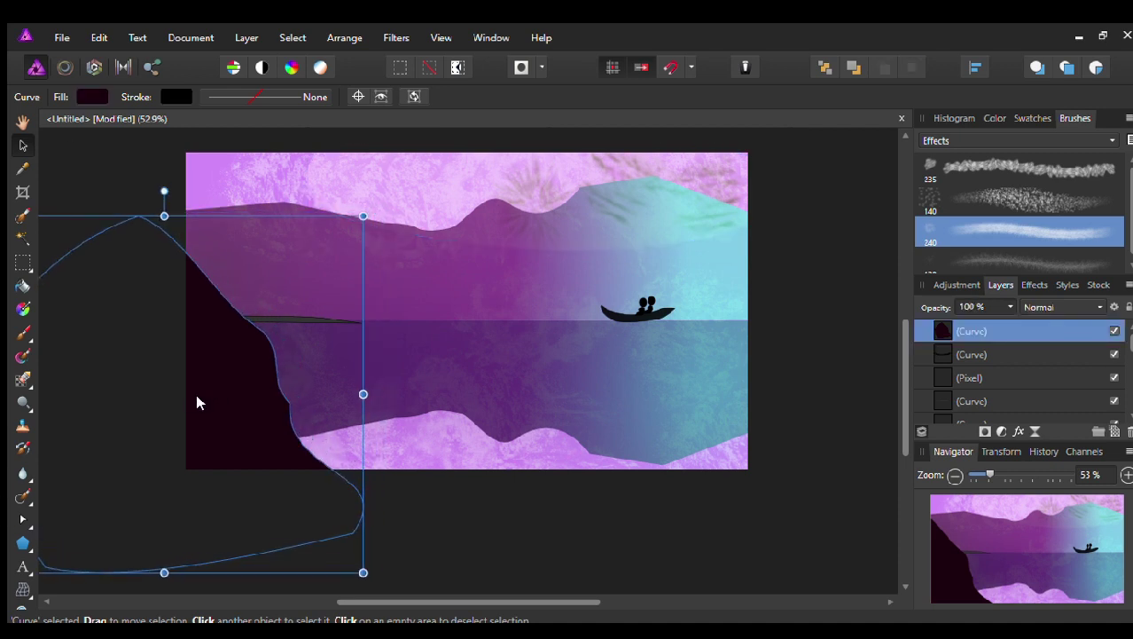
# Step: Select the background, boat, couple and water shapes in turn to inspect them
pyautogui.click(683, 519)
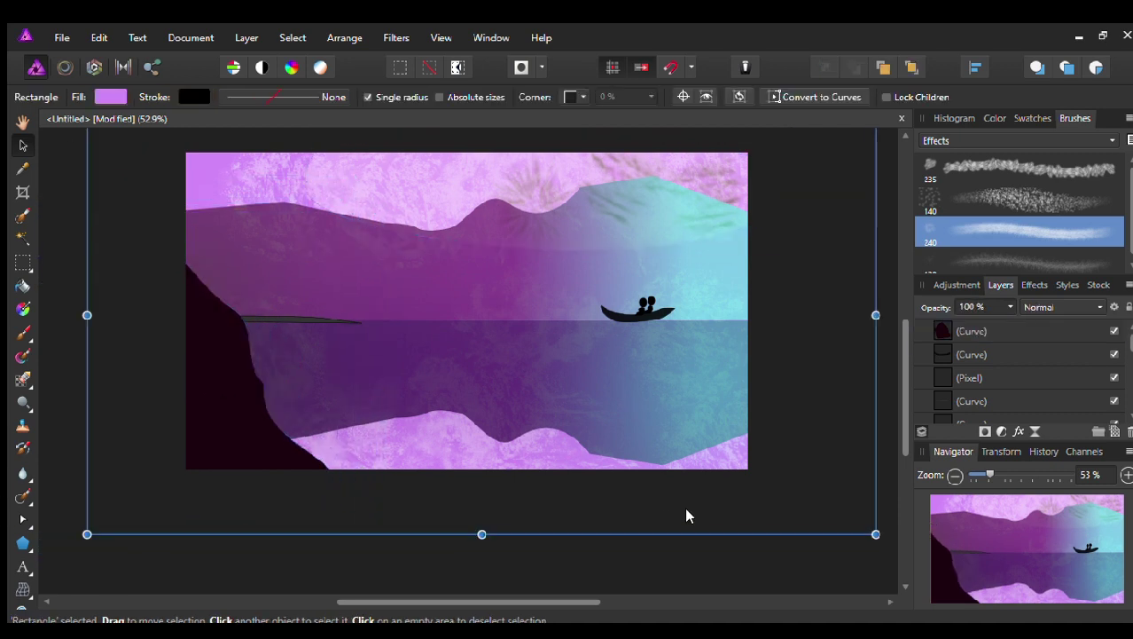
pyautogui.click(645, 311)
pyautogui.click(652, 306)
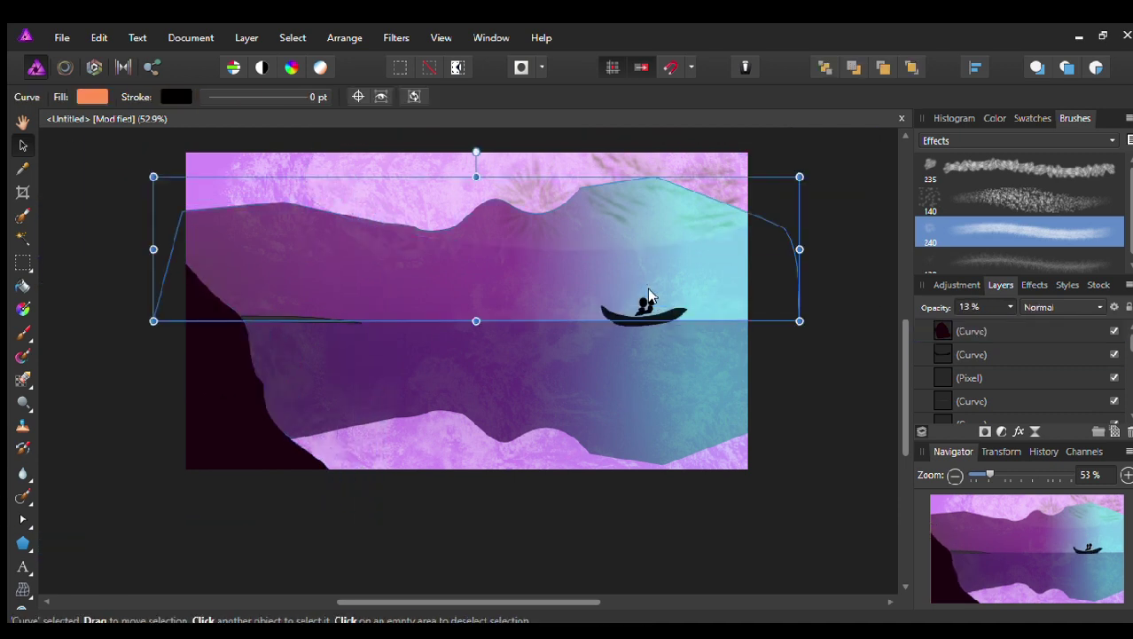
pyautogui.scroll(2, 656, 310)
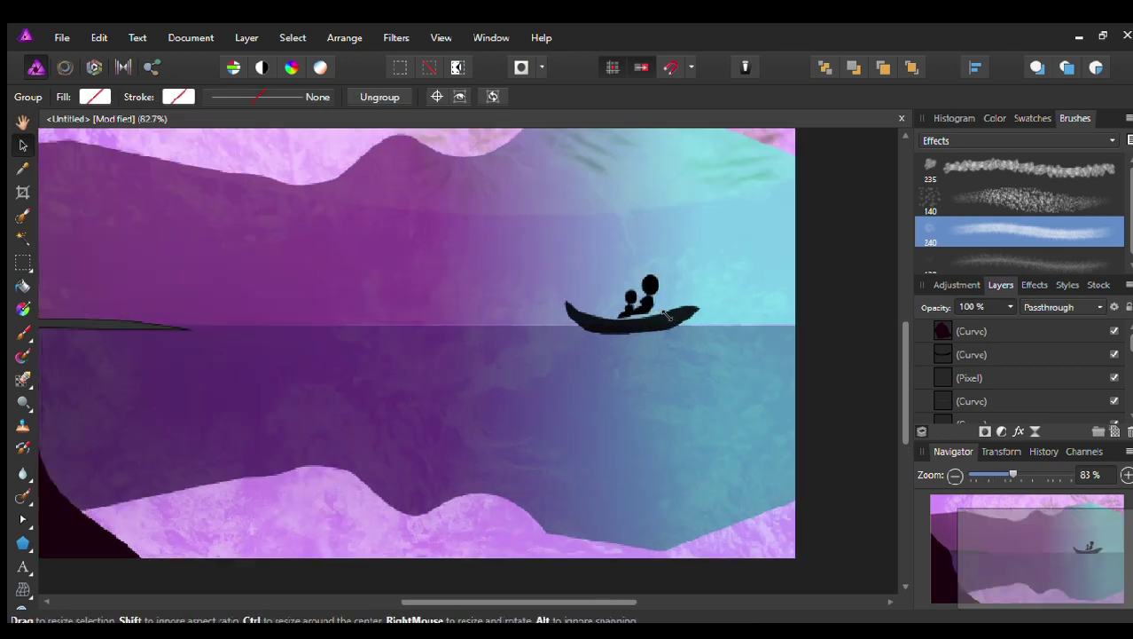
pyautogui.scroll(1, 656, 311)
pyautogui.click(674, 408)
pyautogui.click(621, 284)
# Step: Check the faint orange overlay and the cliff, then clear the selection
pyautogui.click(683, 423)
pyautogui.scroll(-2, 683, 423)
pyautogui.scroll(-2, 710, 423)
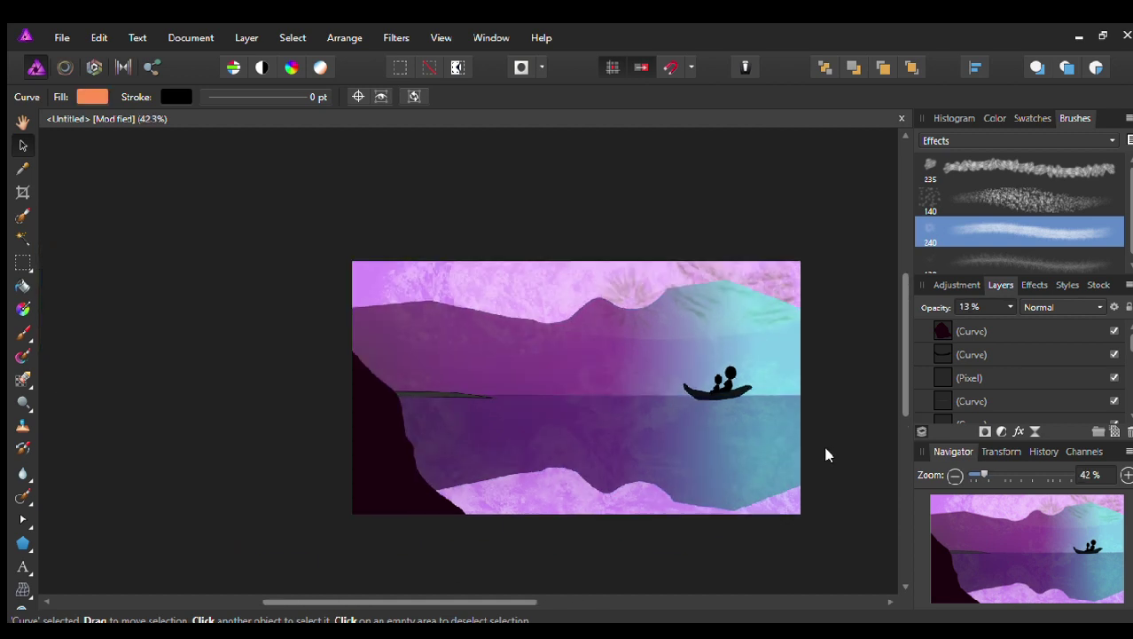
pyautogui.click(671, 196)
pyautogui.click(829, 359)
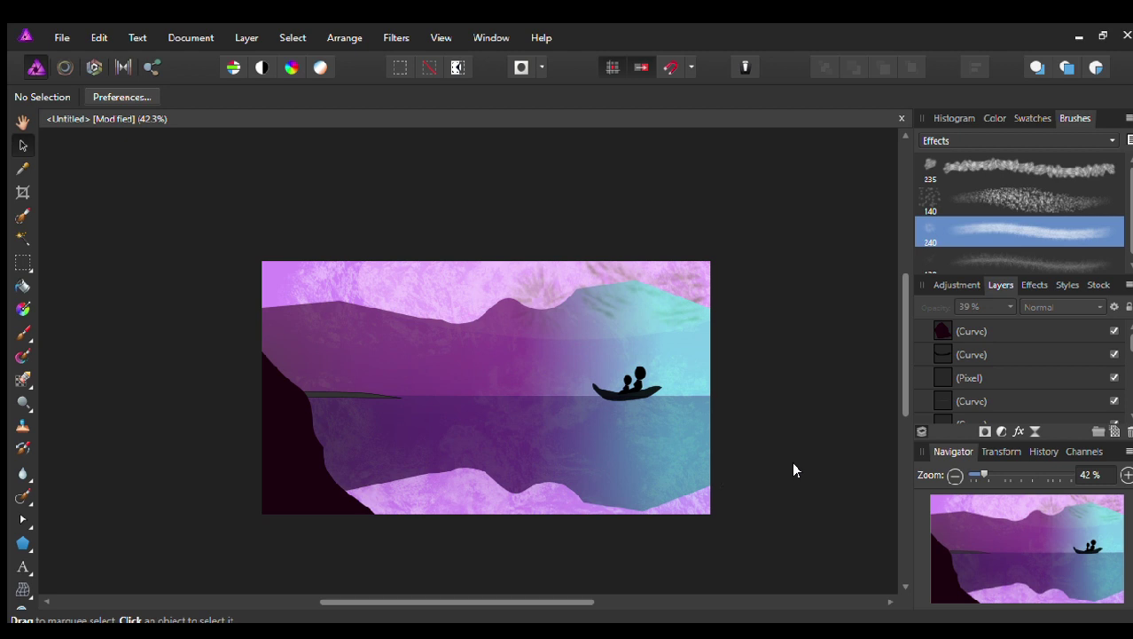
pyautogui.click(283, 507)
pyautogui.press('Escape')
# Step: Add a new top pixel layer and load a cloudy 100 px Texture brush at 20% flow
pyautogui.click(271, 478)
pyautogui.click(994, 145)
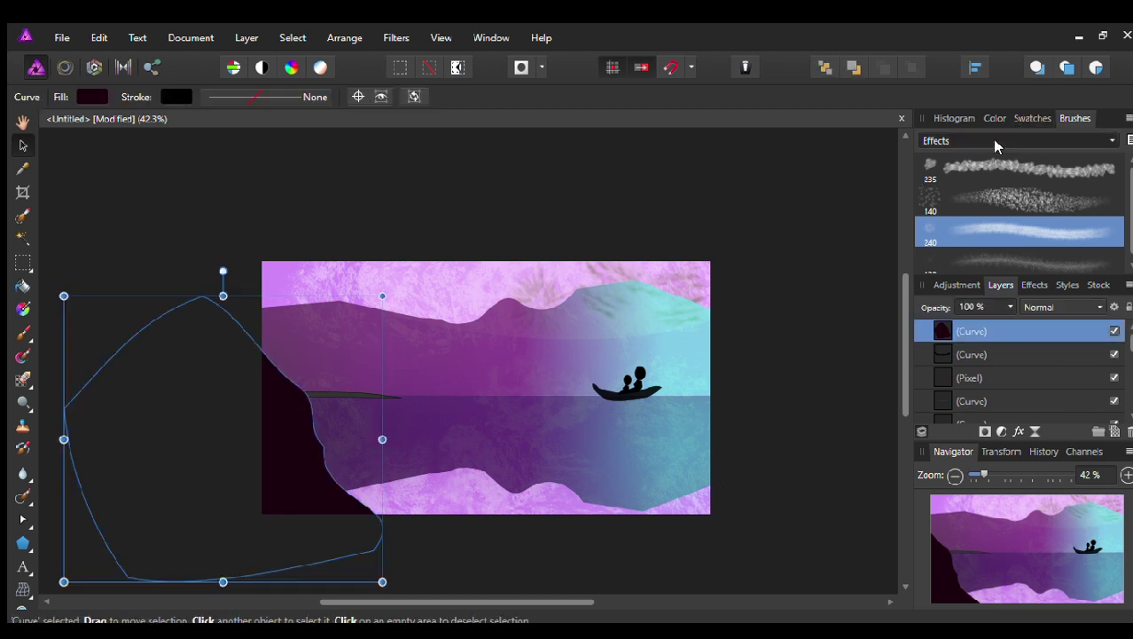
pyautogui.click(927, 240)
pyautogui.scroll(-2, 1038, 235)
pyautogui.click(1038, 235)
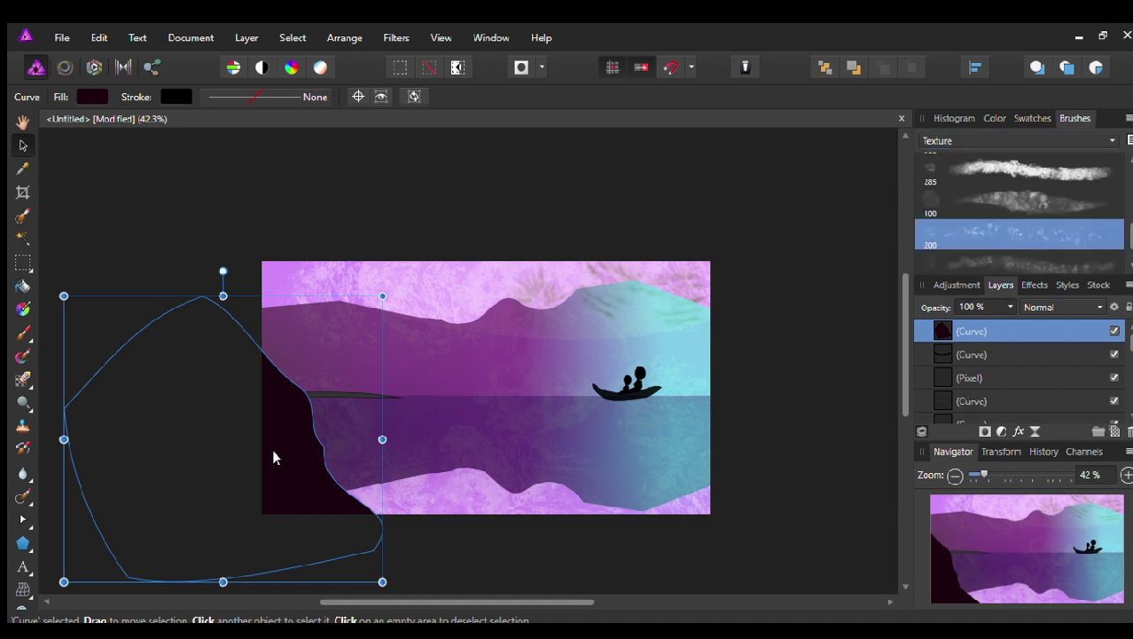
pyautogui.click(23, 333)
pyautogui.click(1115, 431)
pyautogui.click(1002, 197)
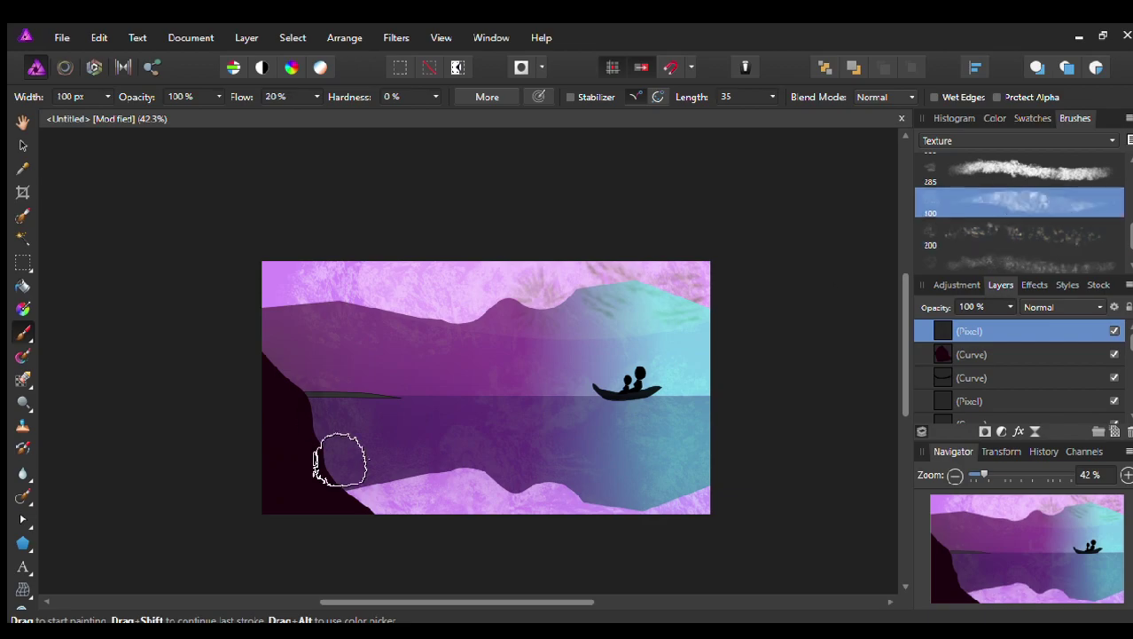